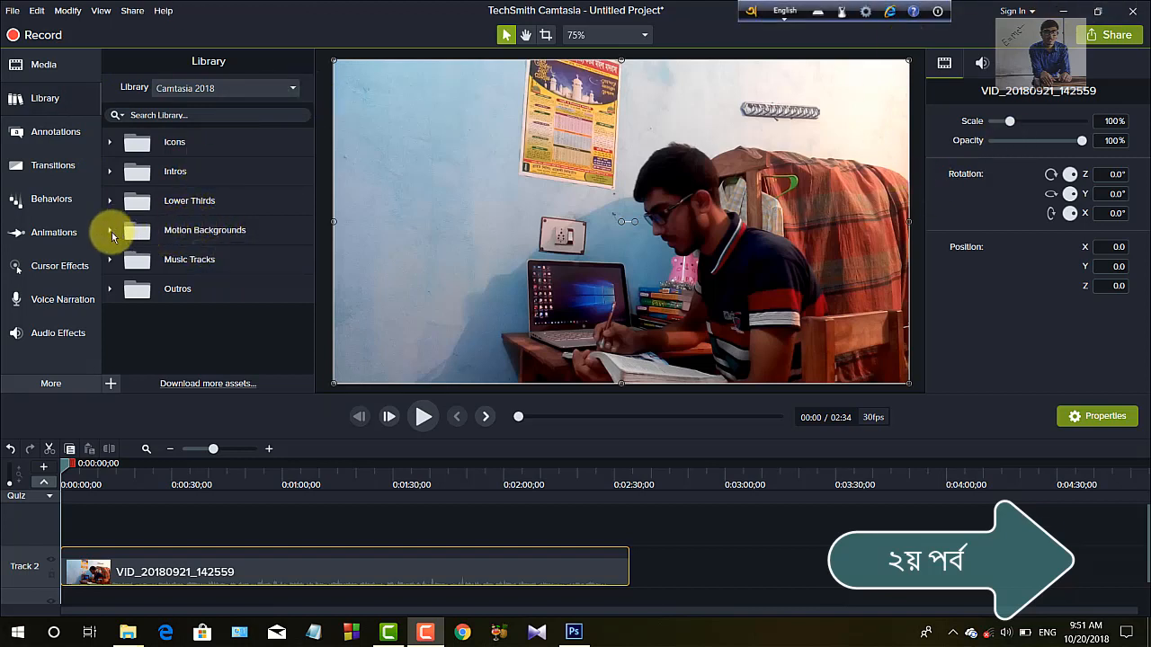
- Find the Motion Backgrounds in the Library and shift the VID_20180921_142559 clip about 17 seconds later on Track 2
left_click(154, 231)
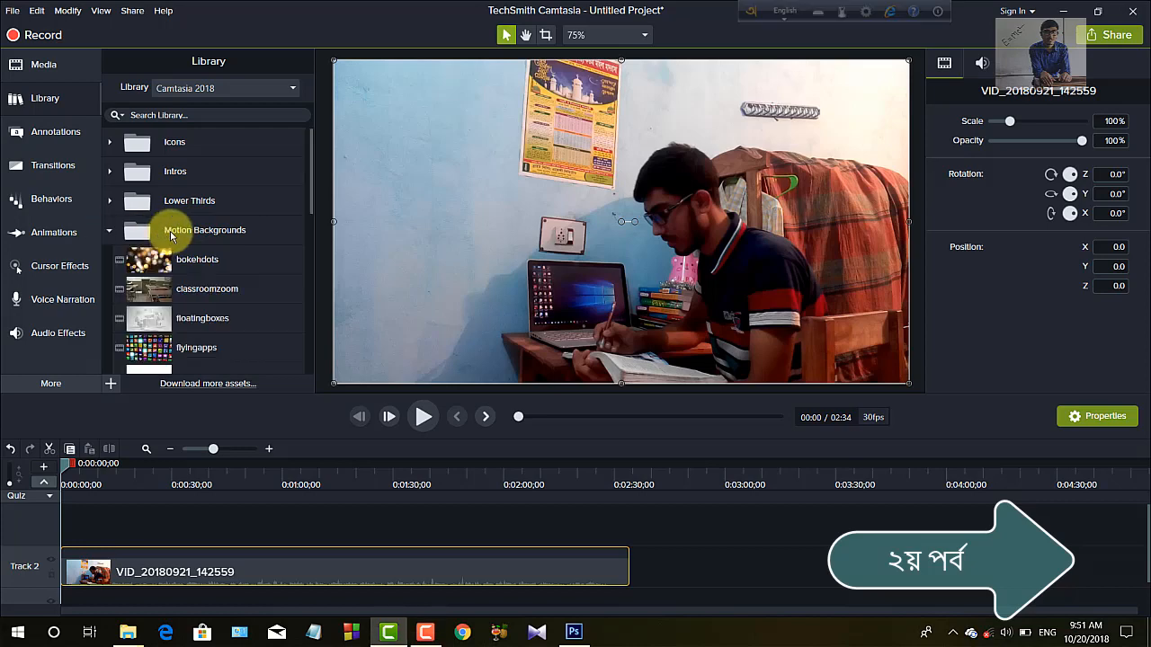
scroll(215, 262, "down", 2)
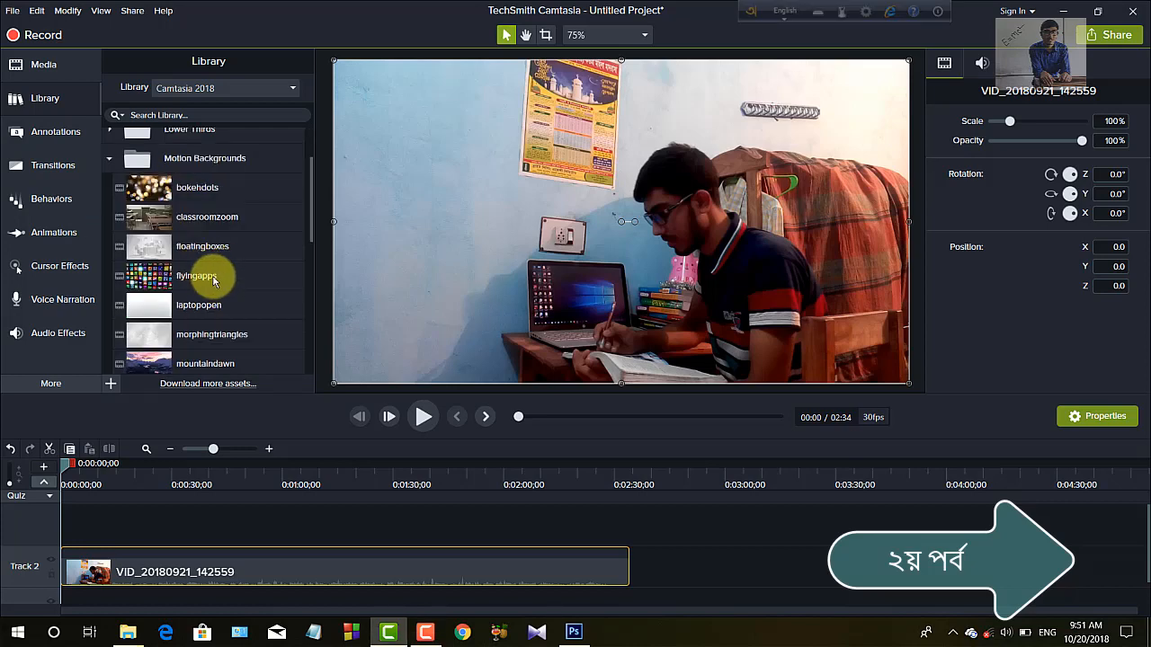
scroll(208, 284, "down", 3)
scroll(185, 275, "up", 2)
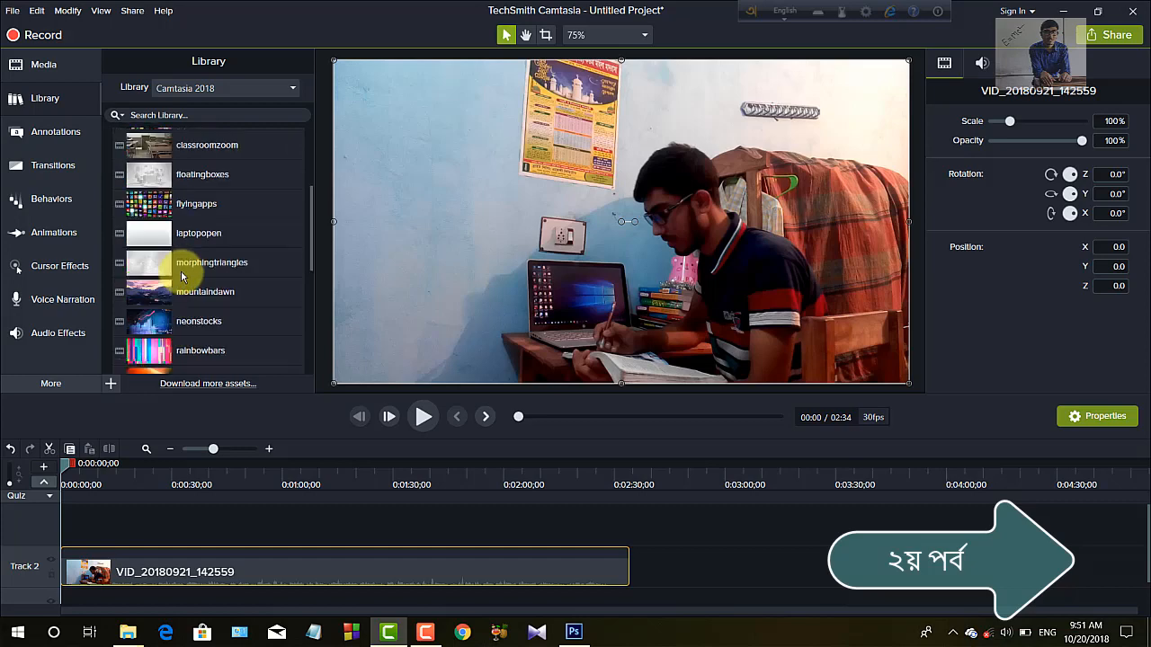
scroll(198, 279, "down", 4)
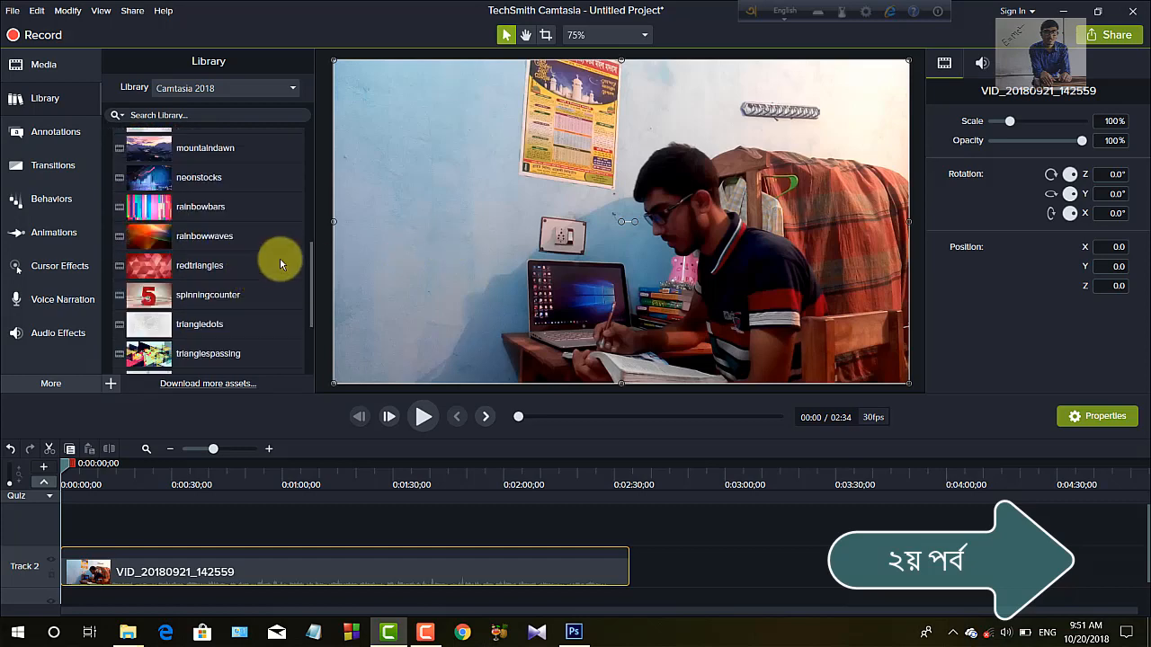
scroll(226, 321, "down", 2)
left_click_drag(228, 563, 319, 583)
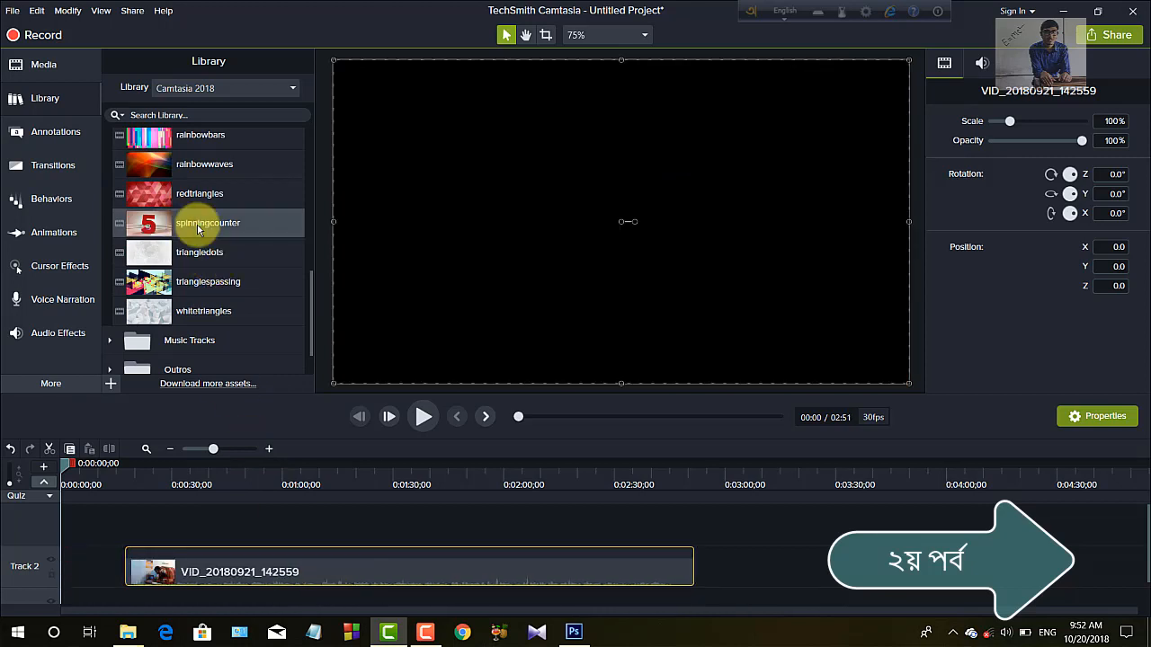
- Place the spinningcounter background at the start of Track 2, close the gap to the video clip, and preview the countdown
left_click_drag(190, 243, 87, 565)
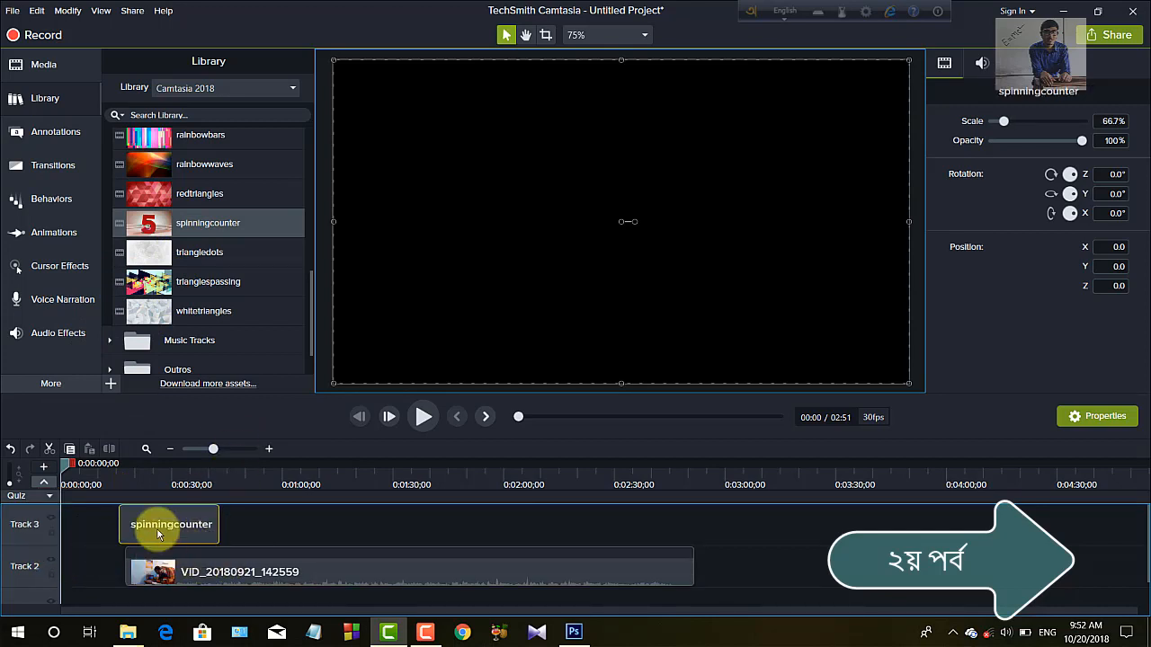
left_click_drag(158, 535, 88, 575)
left_click_drag(195, 578, 176, 578)
left_click(423, 417)
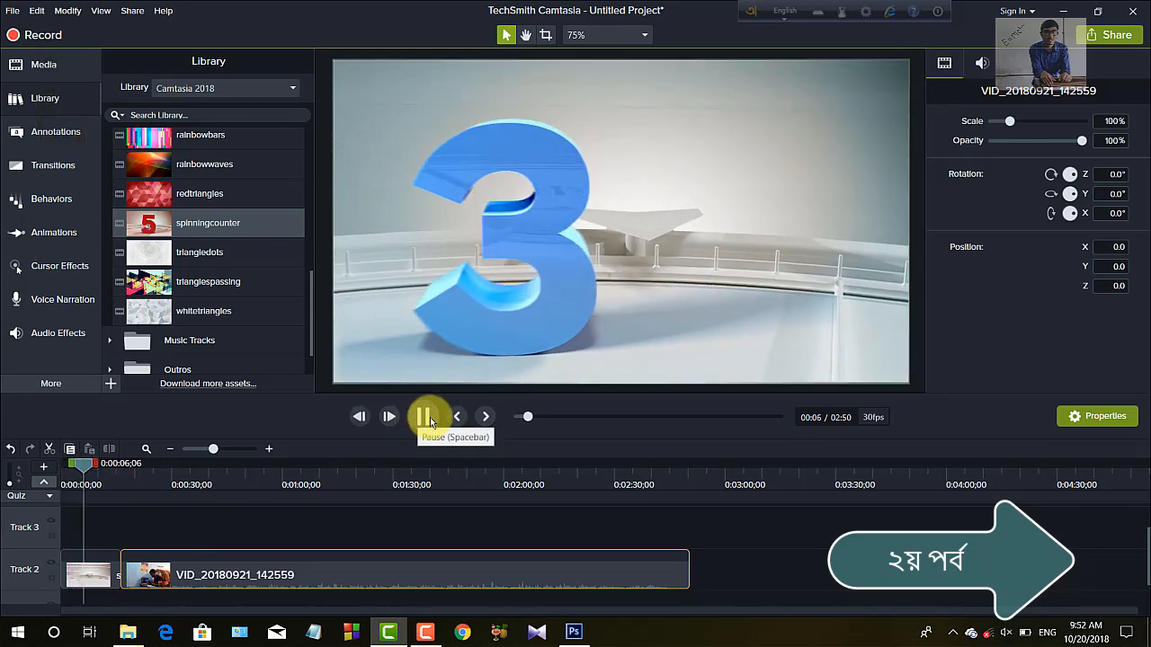
left_click(429, 416)
- Look through the Motion Backgrounds, expand the Music Tracks folder and collapse the Motion Backgrounds folder
scroll(207, 212, "up", 3)
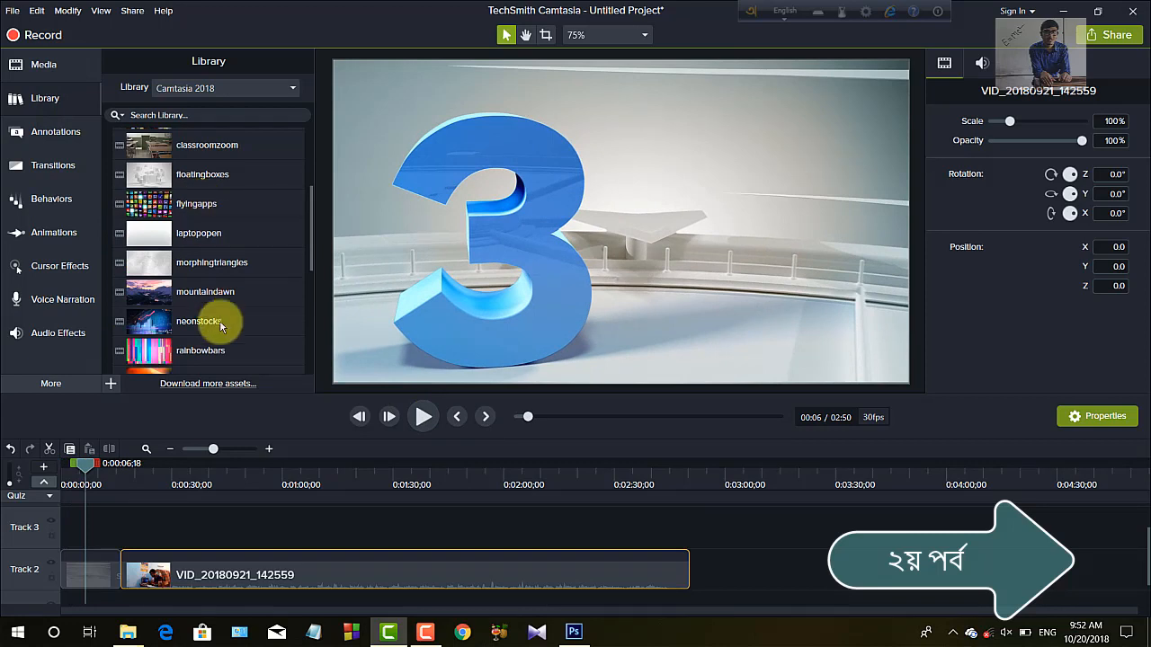
scroll(228, 261, "up", 2)
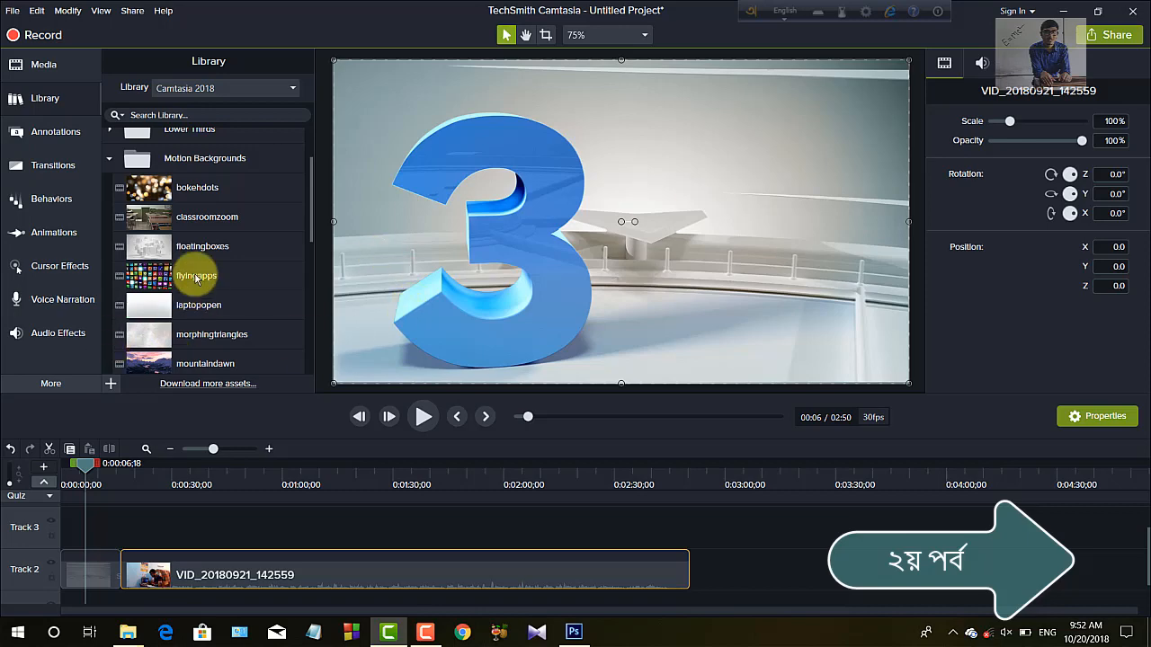
scroll(196, 278, "down", 6)
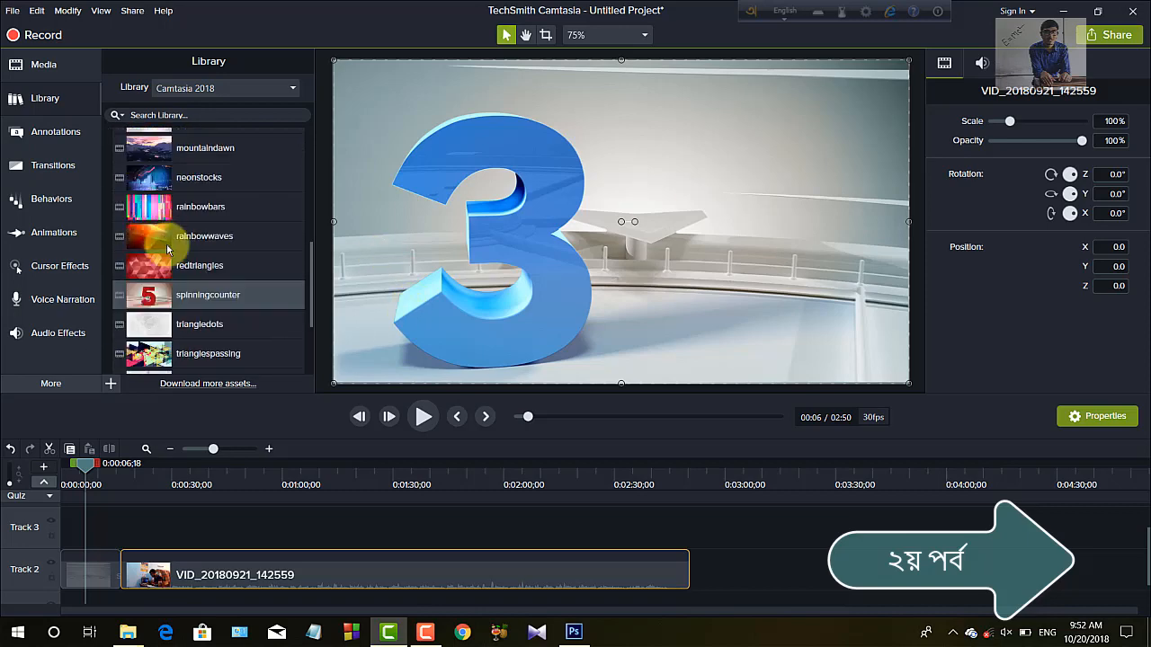
scroll(170, 247, "down", 2)
scroll(170, 244, "up", 4)
scroll(180, 256, "down", 5)
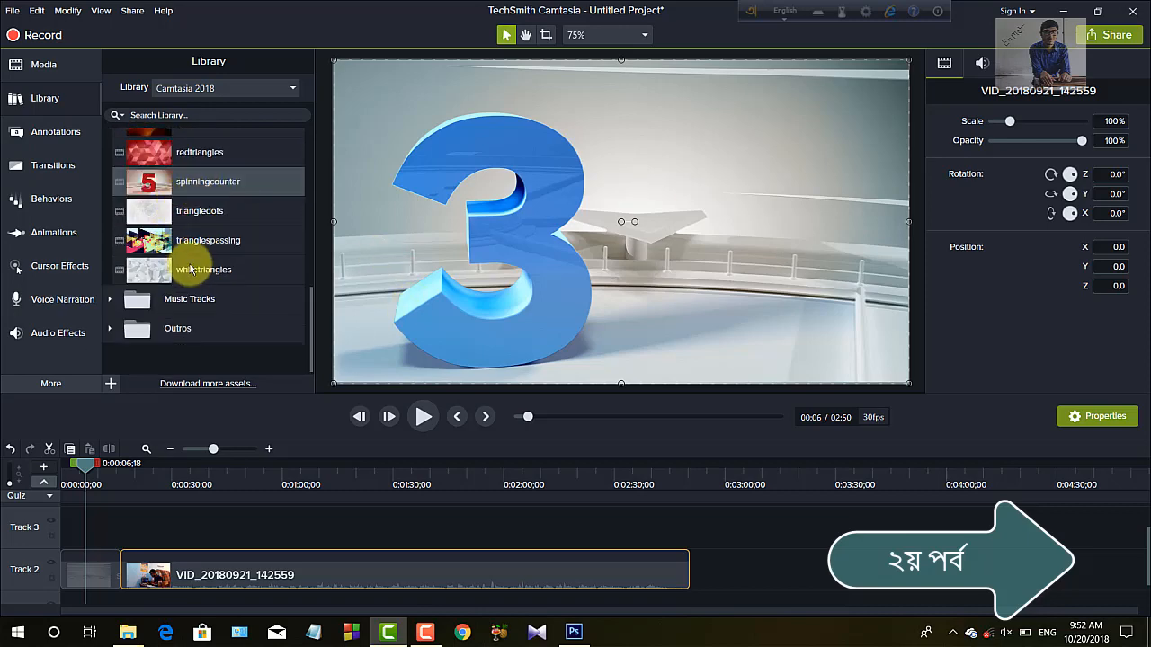
left_click(110, 300)
scroll(115, 235, "up", 4)
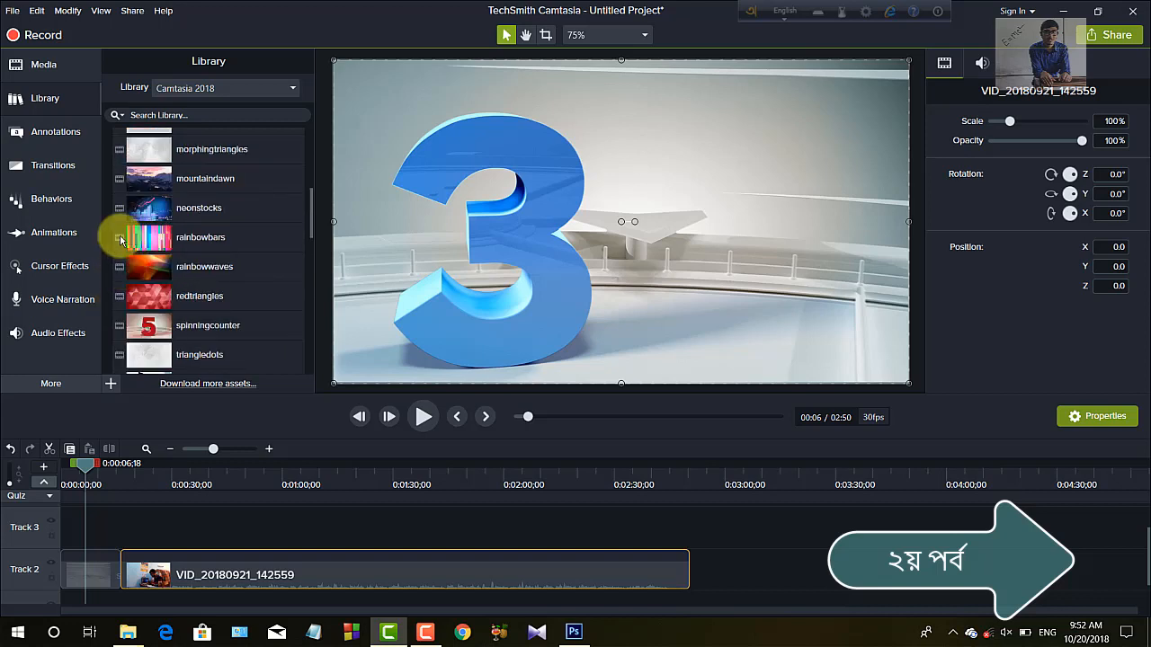
scroll(158, 220, "up", 3)
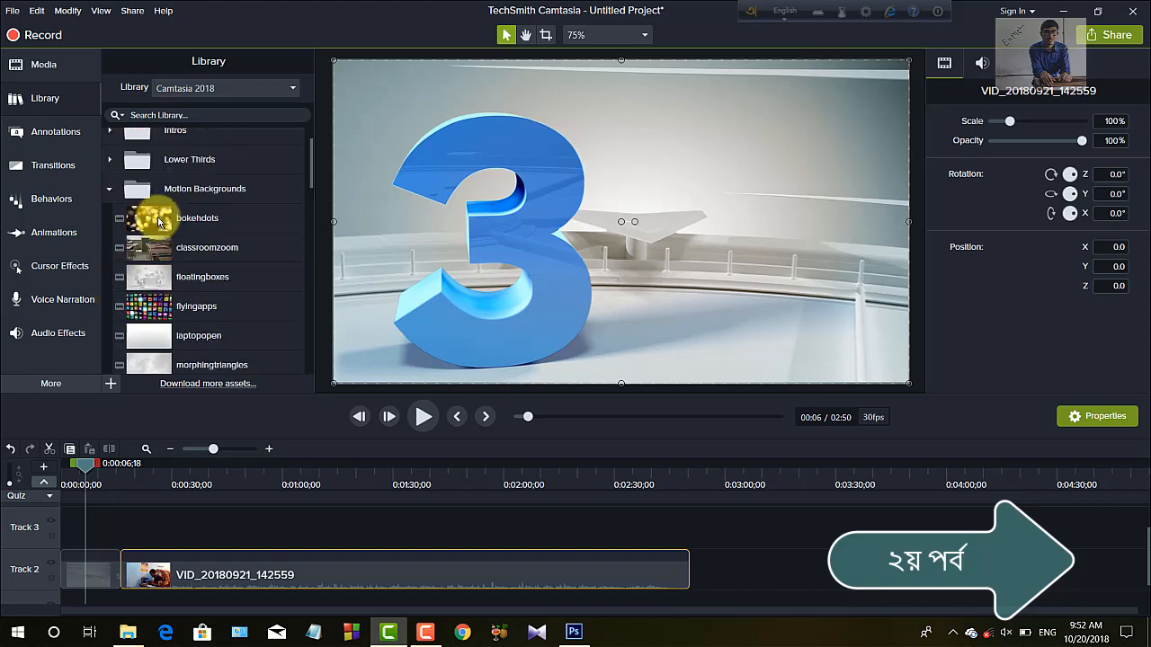
left_click(110, 193)
- Add the firefly music track to Track 3, aligned with the start of the VID_20180921_142559 clip
scroll(200, 243, "down", 5)
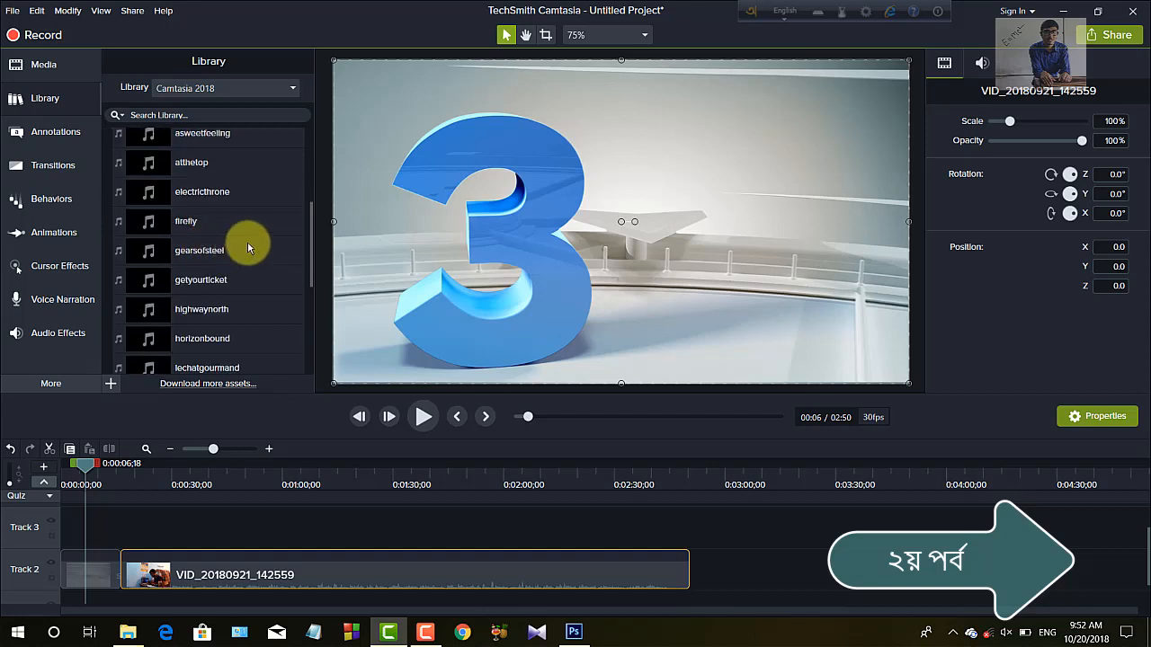
scroll(180, 297, "down", 1)
scroll(216, 294, "up", 3)
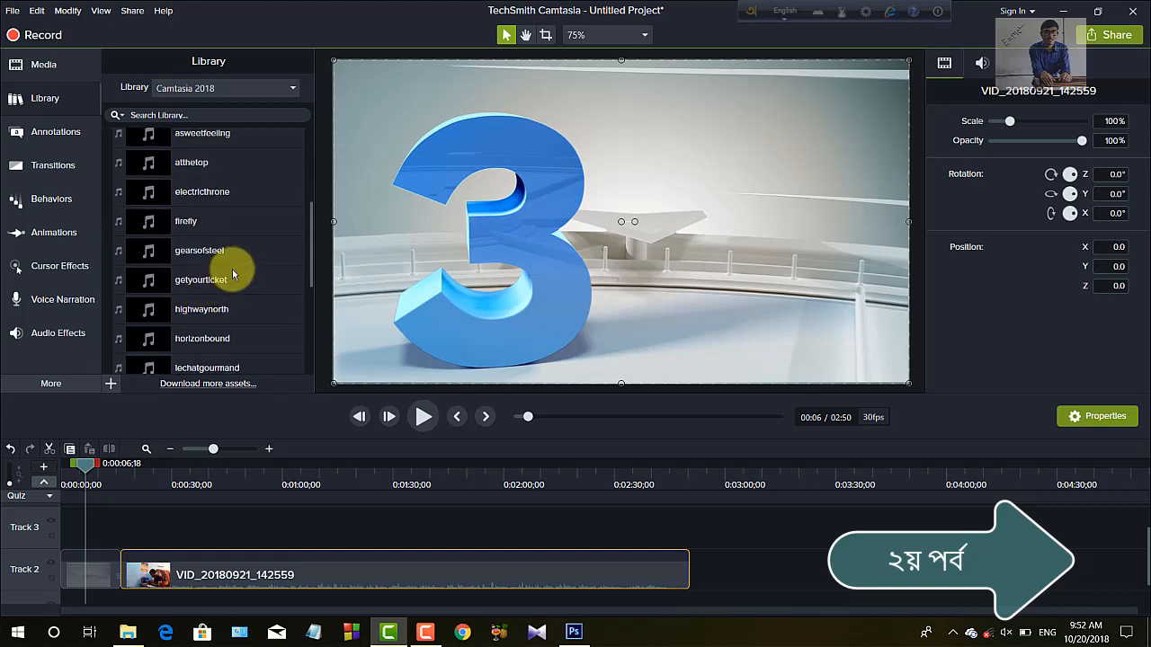
scroll(209, 281, "up", 1)
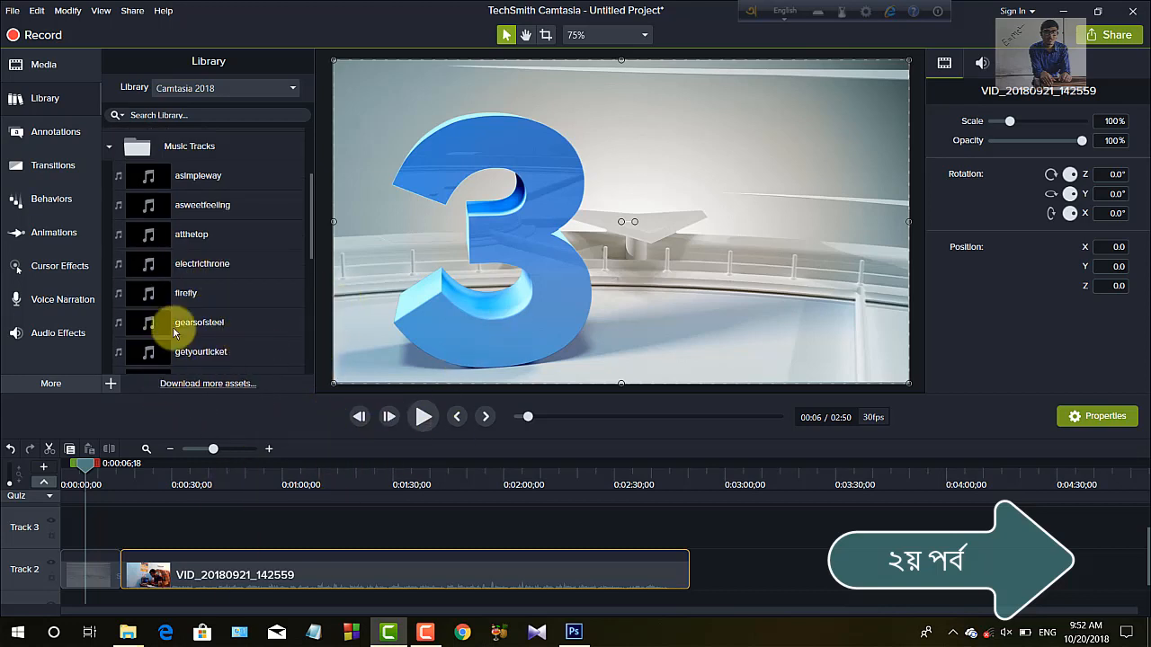
scroll(194, 256, "down", 1)
left_click_drag(192, 229, 121, 541)
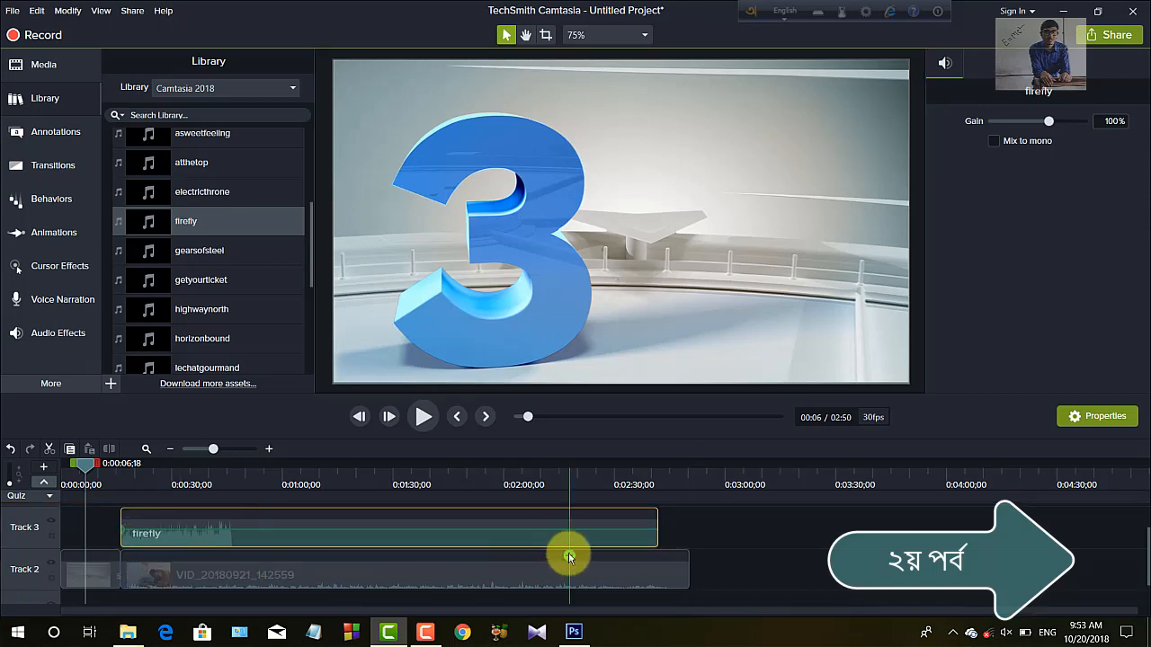
- Play the video from where the firefly music begins, unmuting the system sound and turning the speaker volume down
left_click_drag(84, 472, 130, 472)
left_click(420, 417)
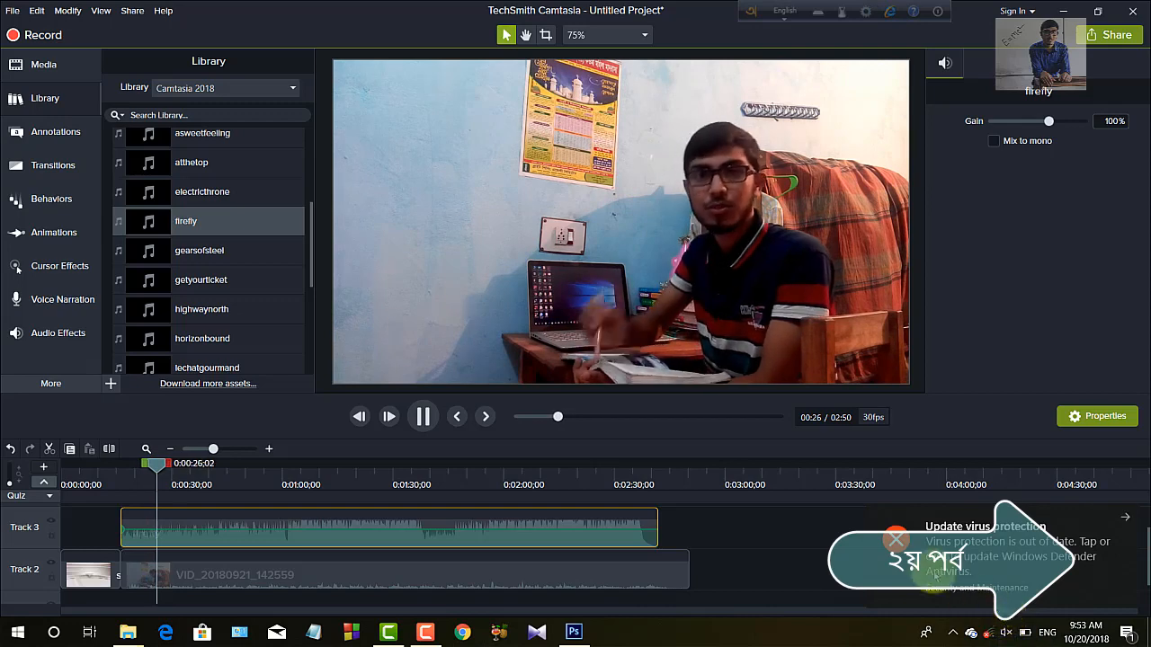
left_click(1007, 632)
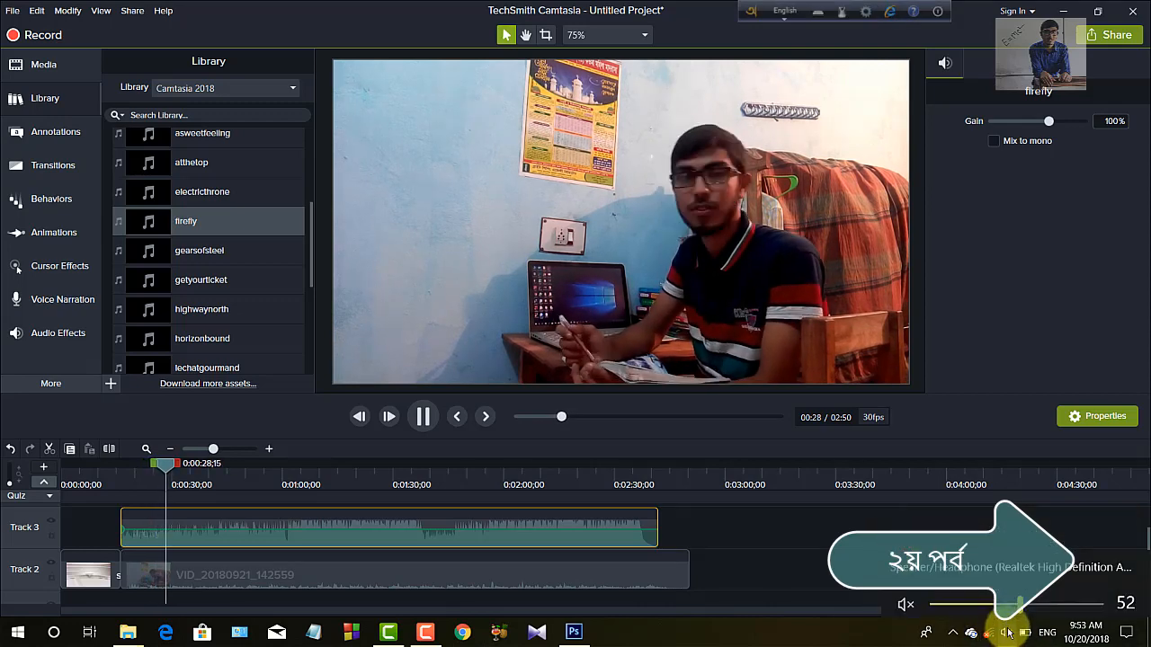
left_click(914, 602)
left_click_drag(1020, 598, 980, 599)
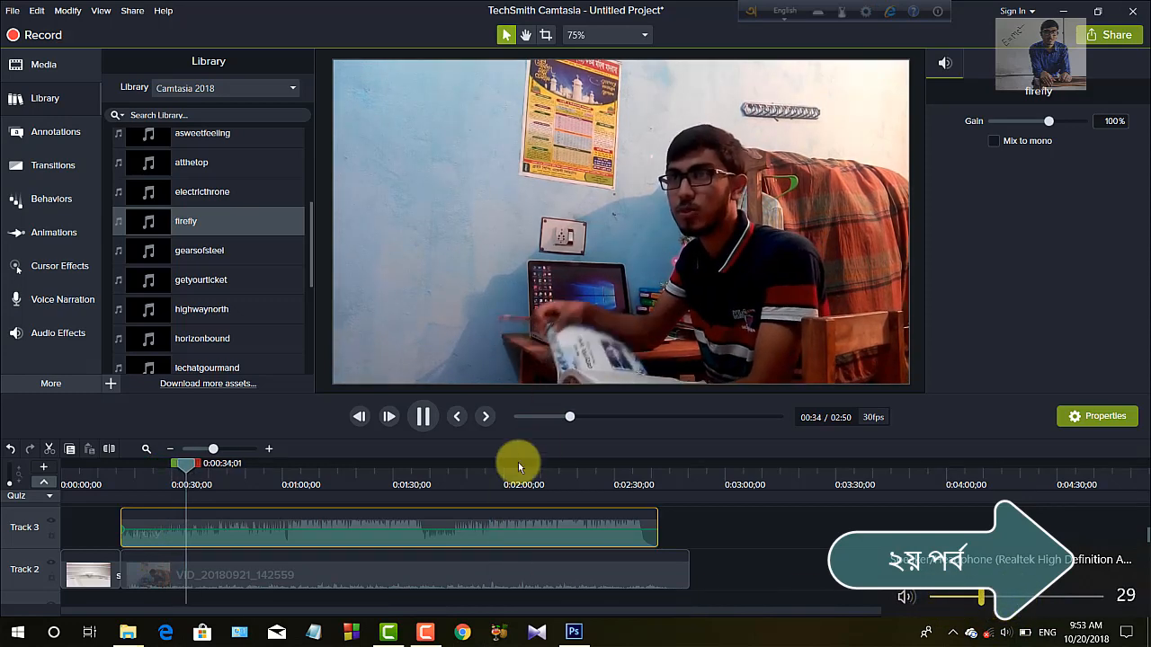
key("XF86AudioRaiseVolume")
key("XF86AudioRaiseVolume")
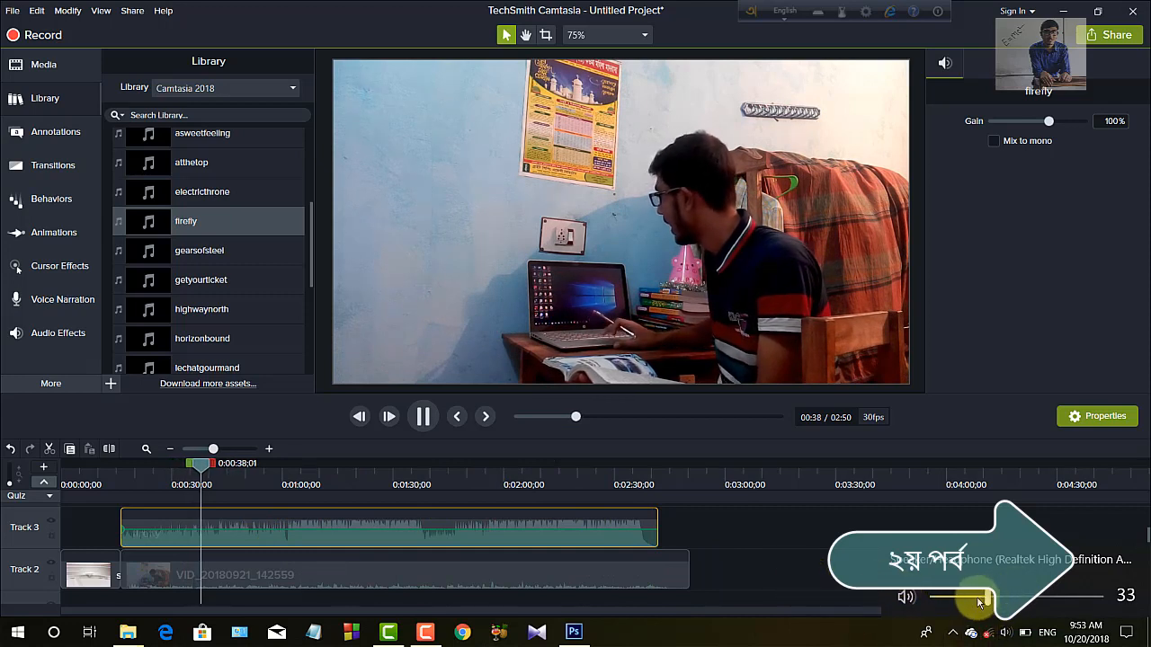
left_click_drag(980, 601, 946, 600)
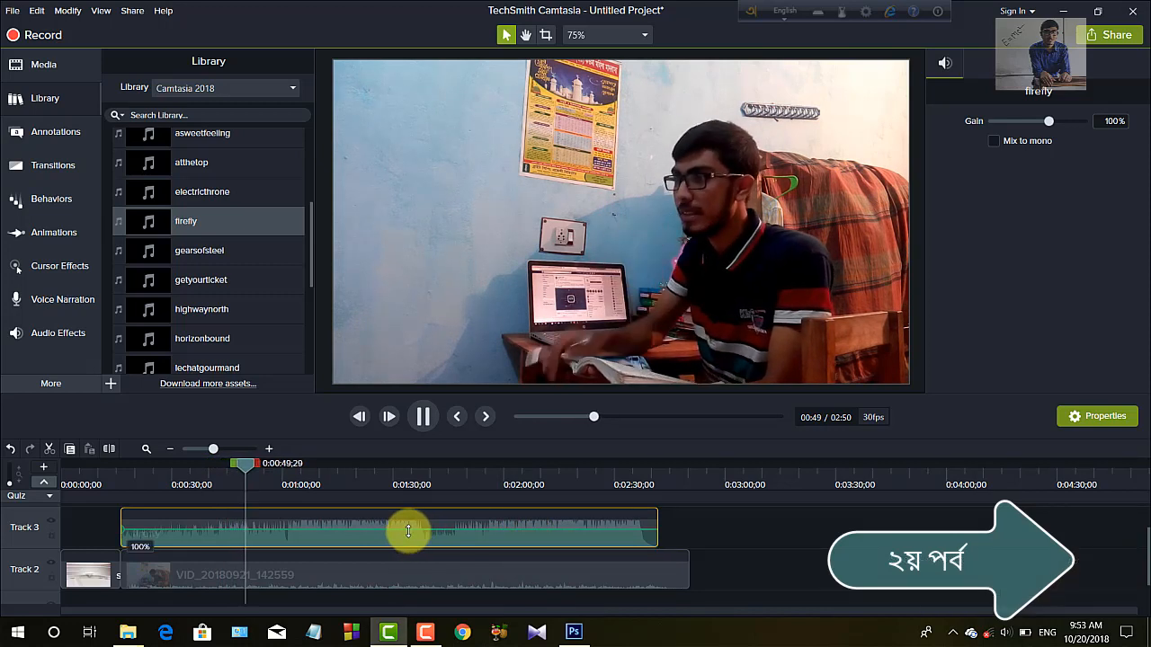
- Lower the firefly clip's audio level almost to its minimum, checking it in playback with the speaker volume at 47
key("space")
left_click_drag(408, 535, 408, 545)
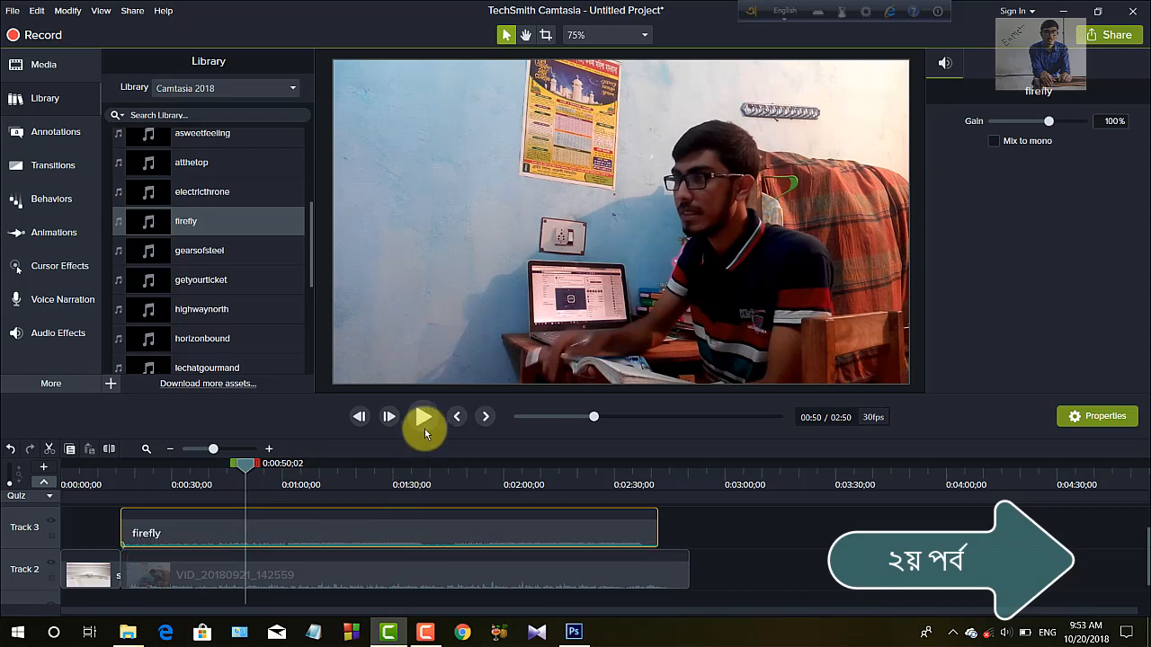
left_click(422, 417)
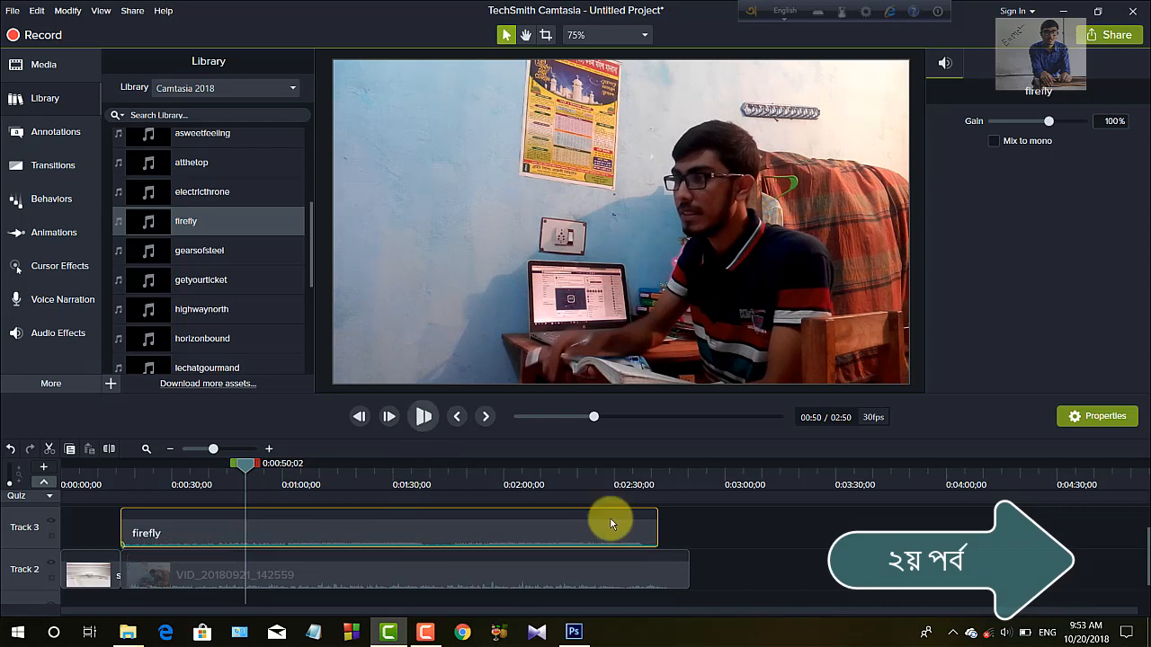
left_click(1006, 633)
left_click(1012, 600)
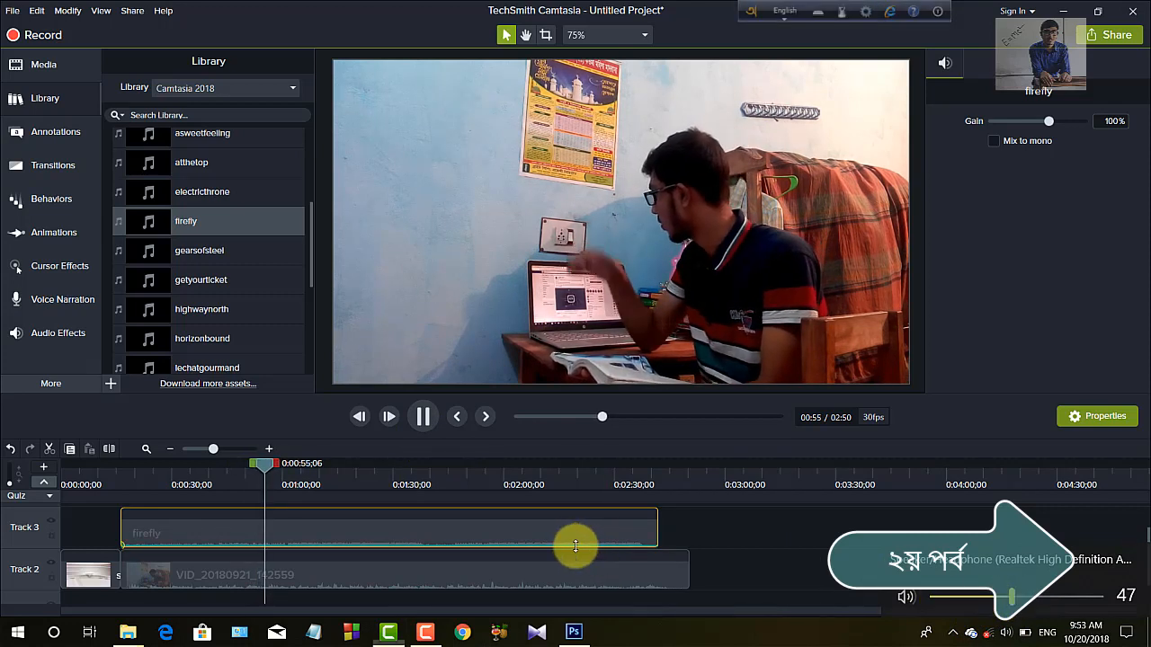
left_click_drag(575, 545, 576, 548)
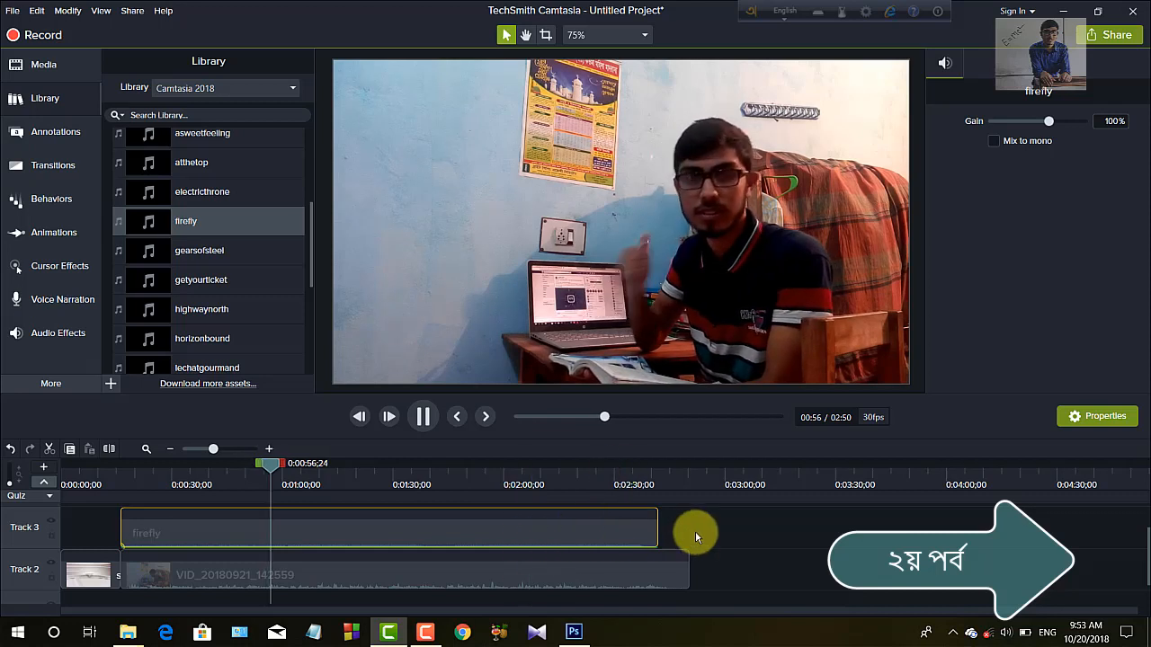
left_click(423, 416)
scroll(187, 256, "down", 5)
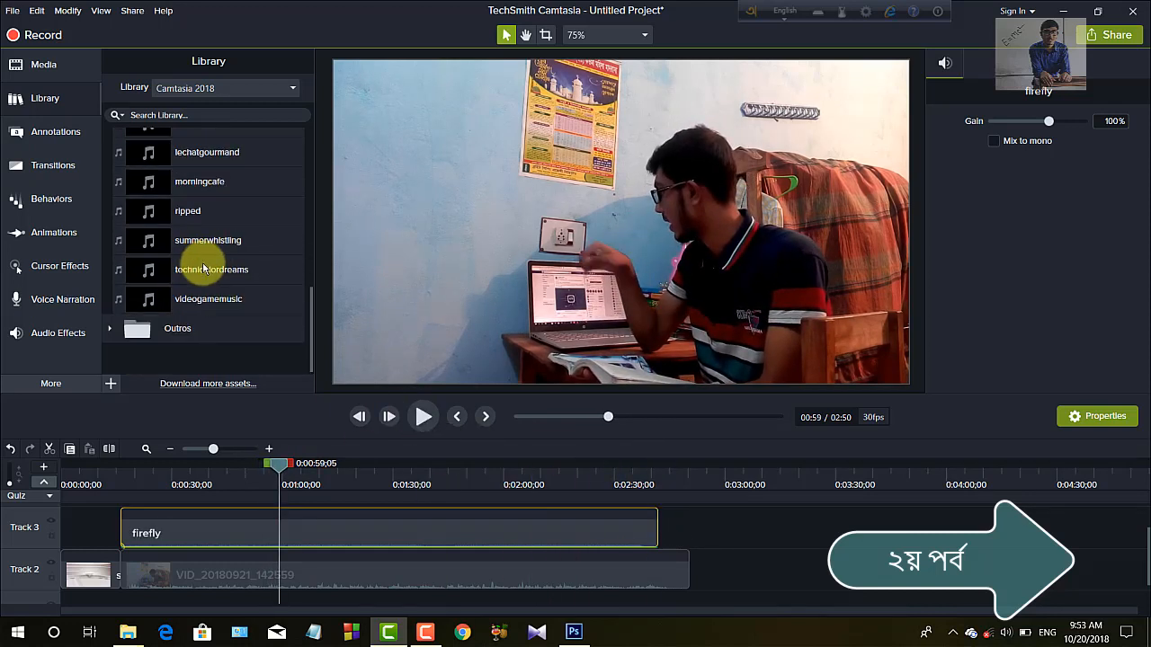
scroll(193, 292, "up", 6)
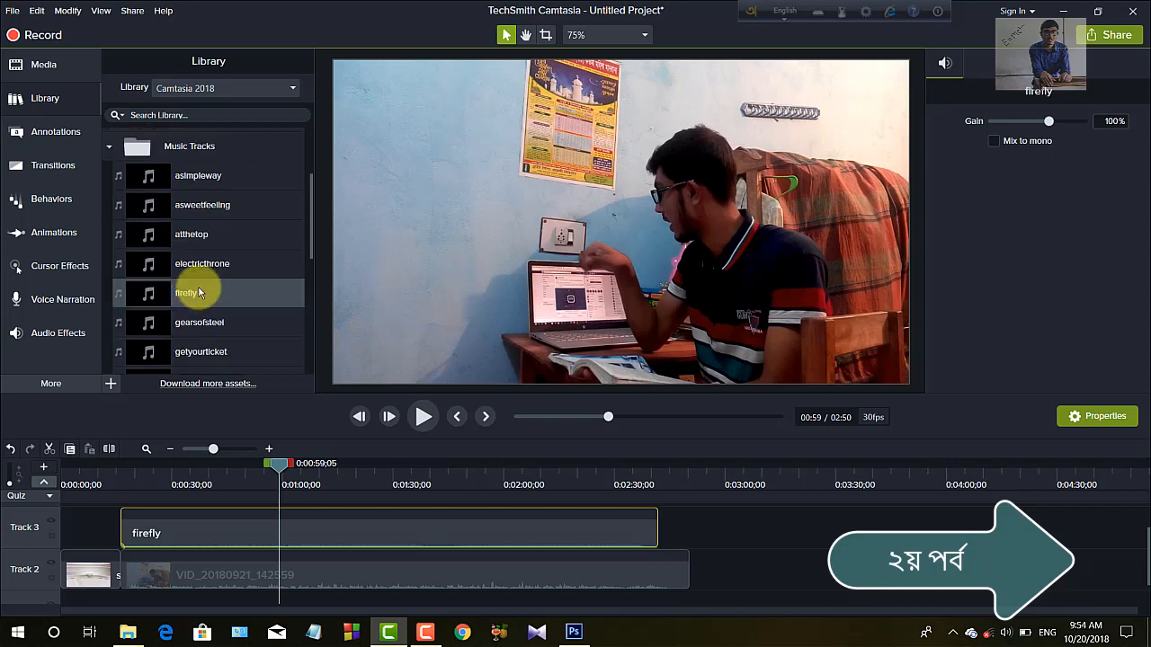
scroll(200, 283, "up", 2)
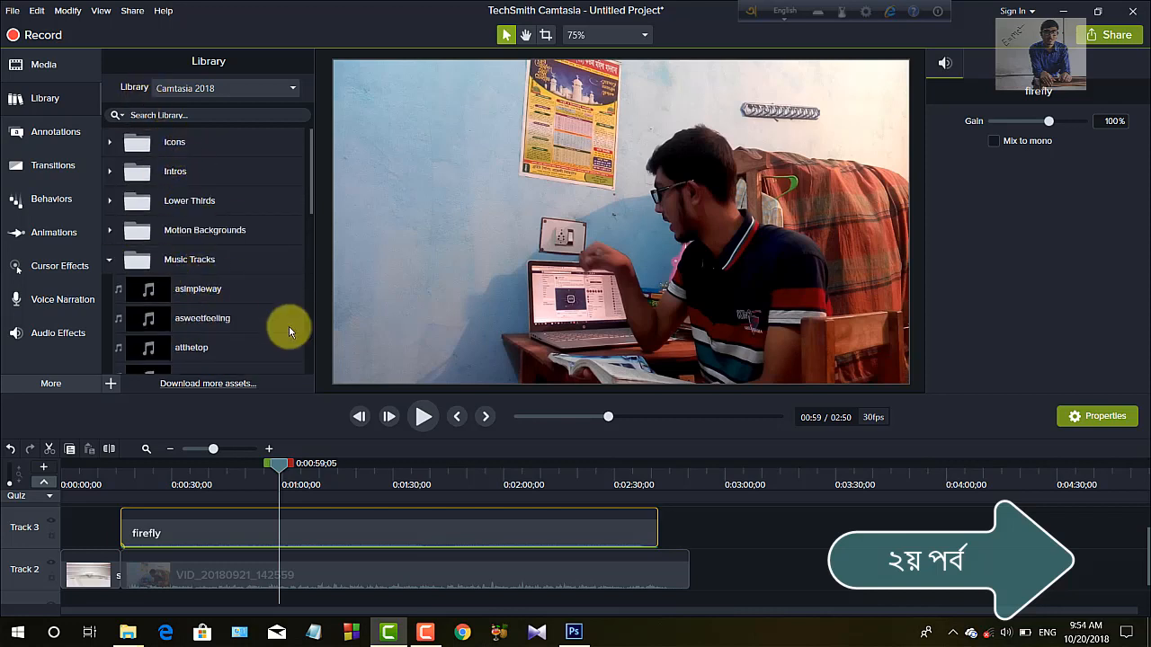
- Import best.mp3 from the Desktop into the Media Bin
left_click(41, 65)
right_click(260, 216)
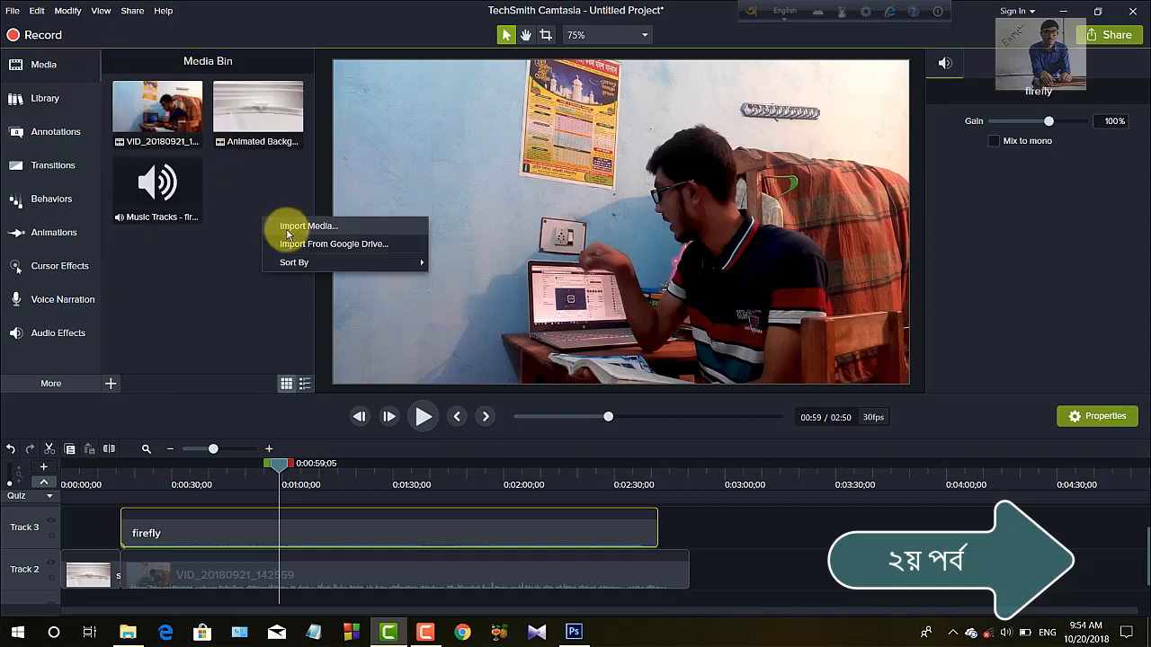
left_click(332, 229)
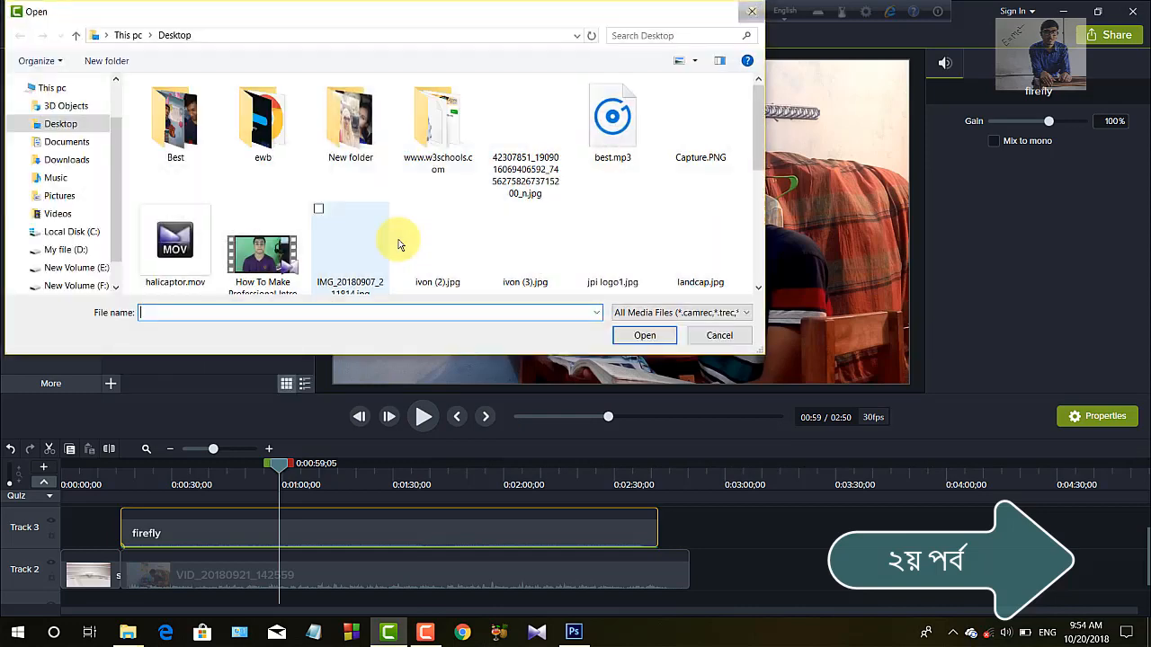
scroll(393, 169, "down", 4)
scroll(486, 148, "up", 4)
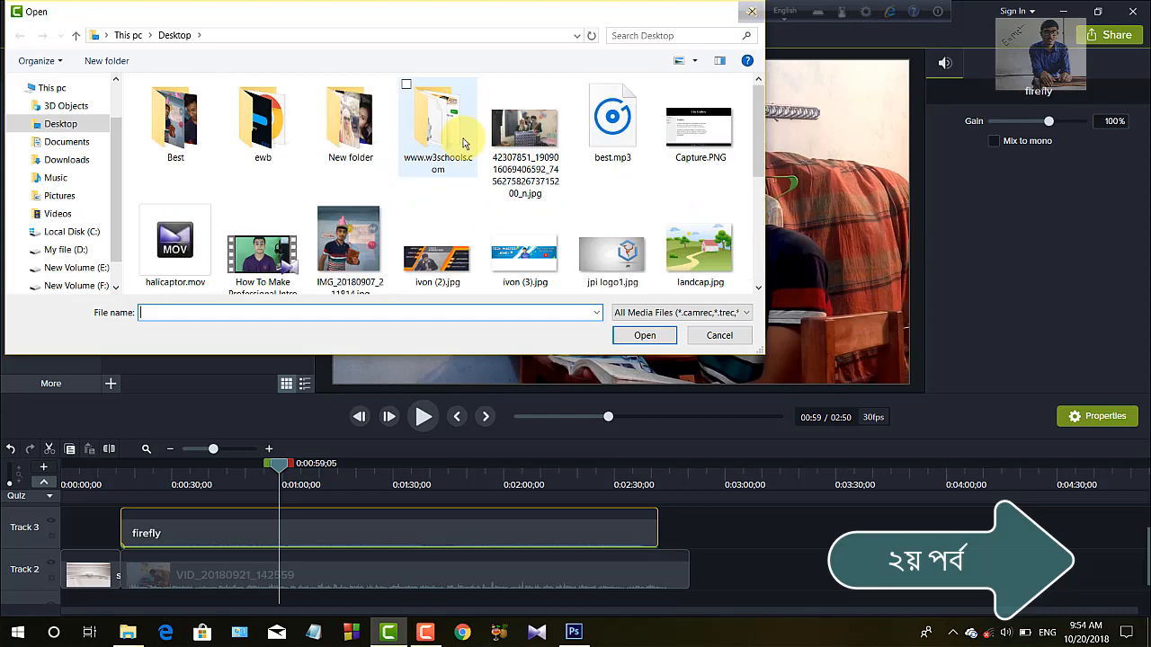
left_click(624, 133)
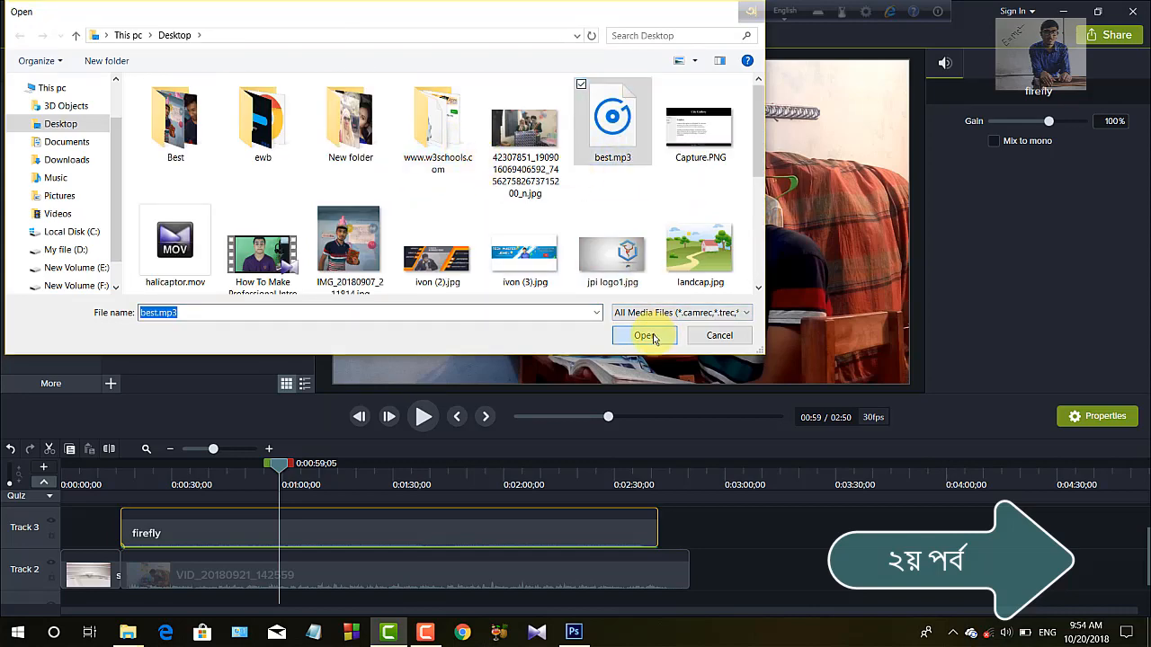
left_click(650, 336)
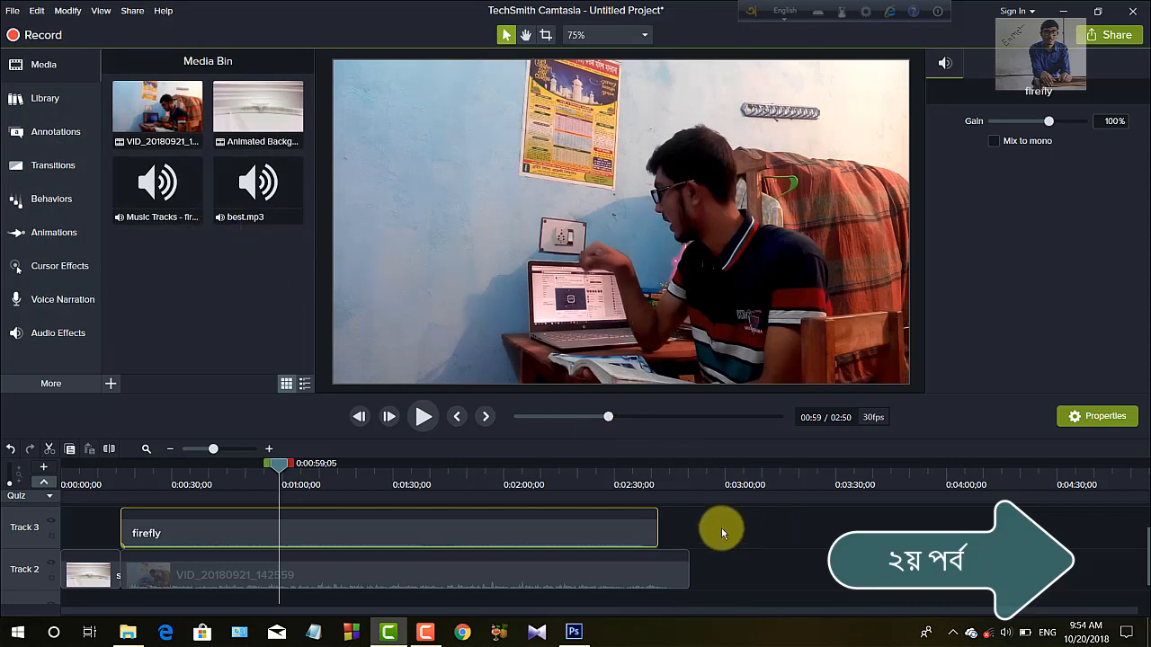
- Place the Simple Bright Outro 5 asset from the library on Track 3, directly after the firefly clip
left_click(51, 132)
left_click(40, 98)
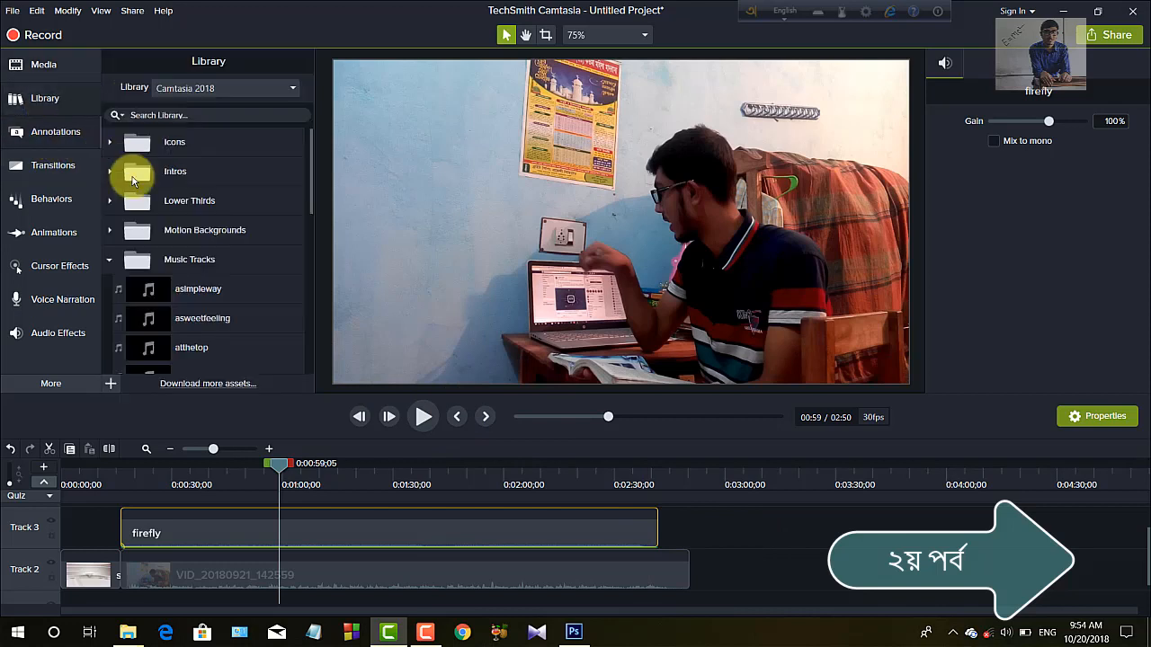
left_click(110, 259)
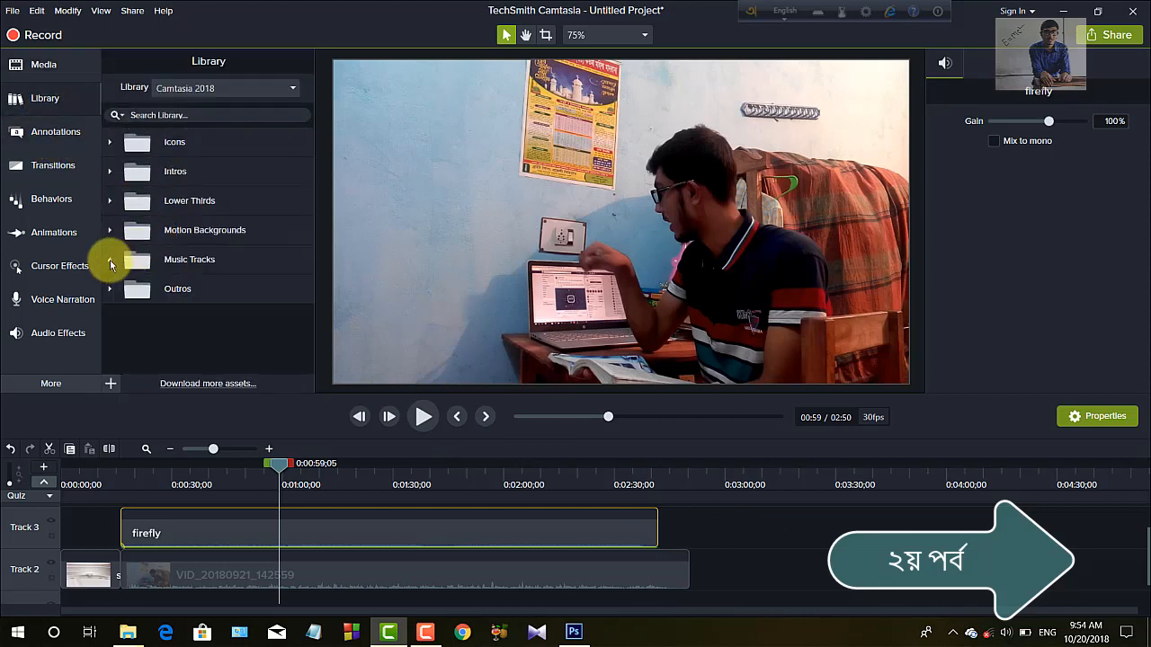
left_click(186, 292)
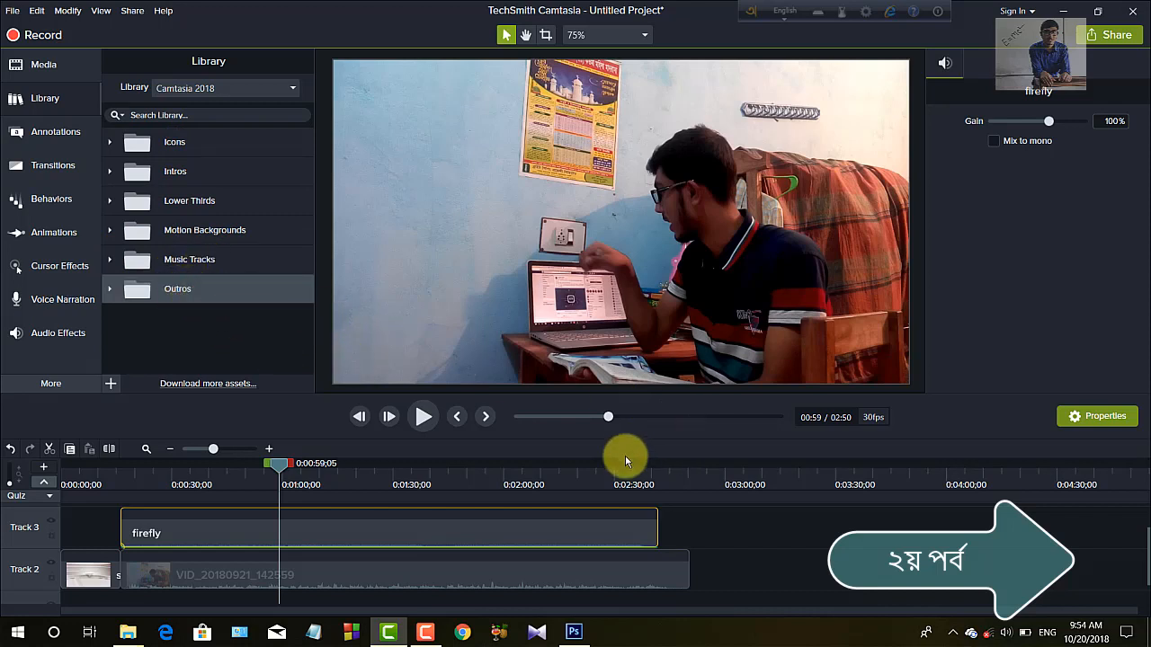
left_click_drag(269, 471, 632, 474)
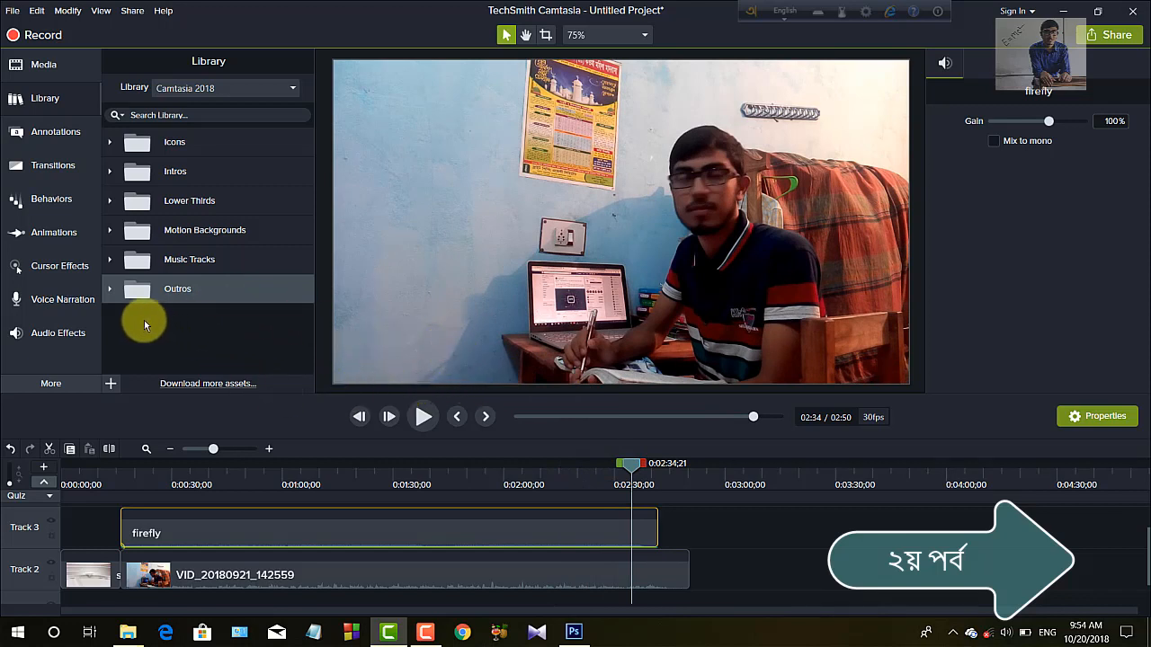
left_click(109, 292)
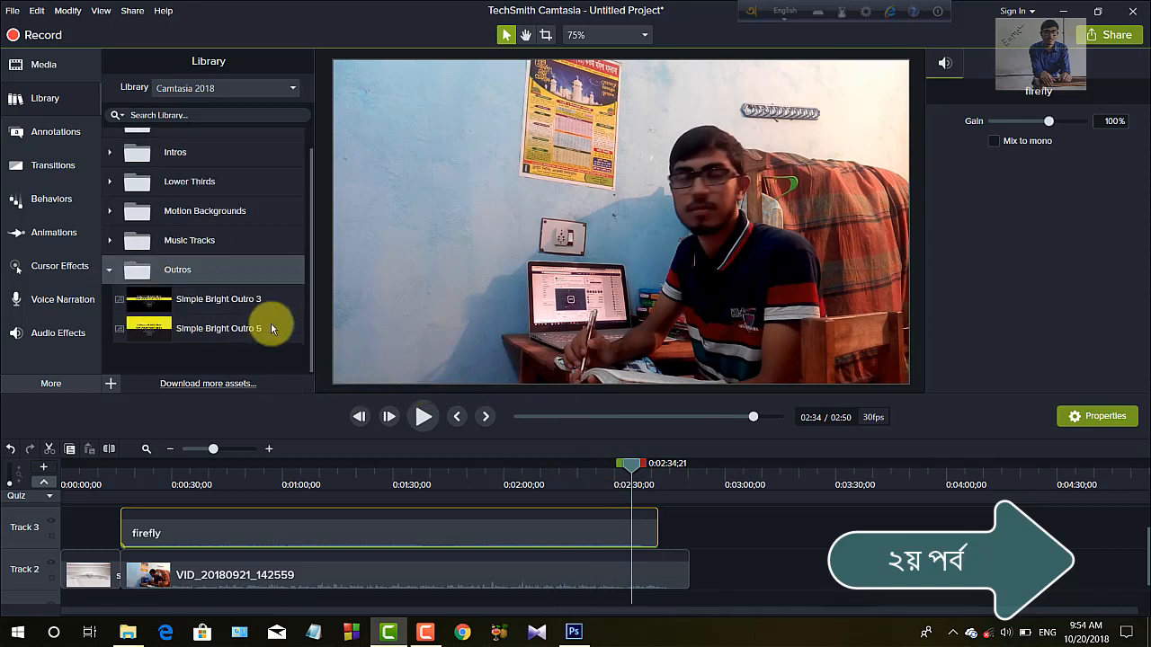
left_click(176, 328)
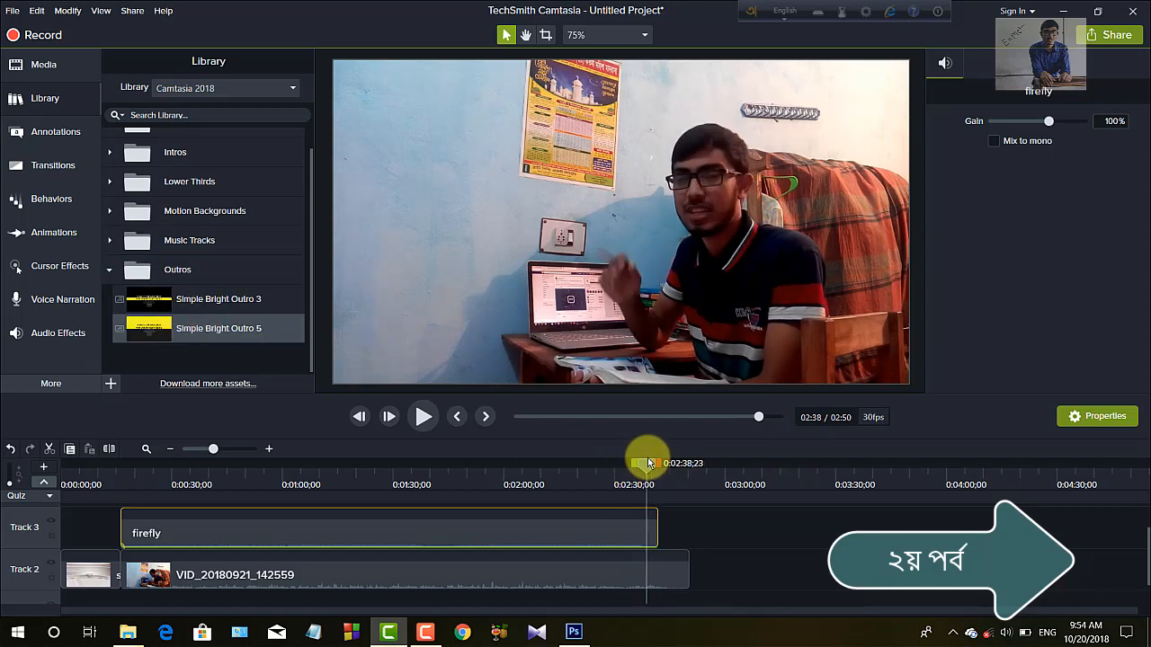
left_click(421, 416)
left_click_drag(169, 320, 659, 528)
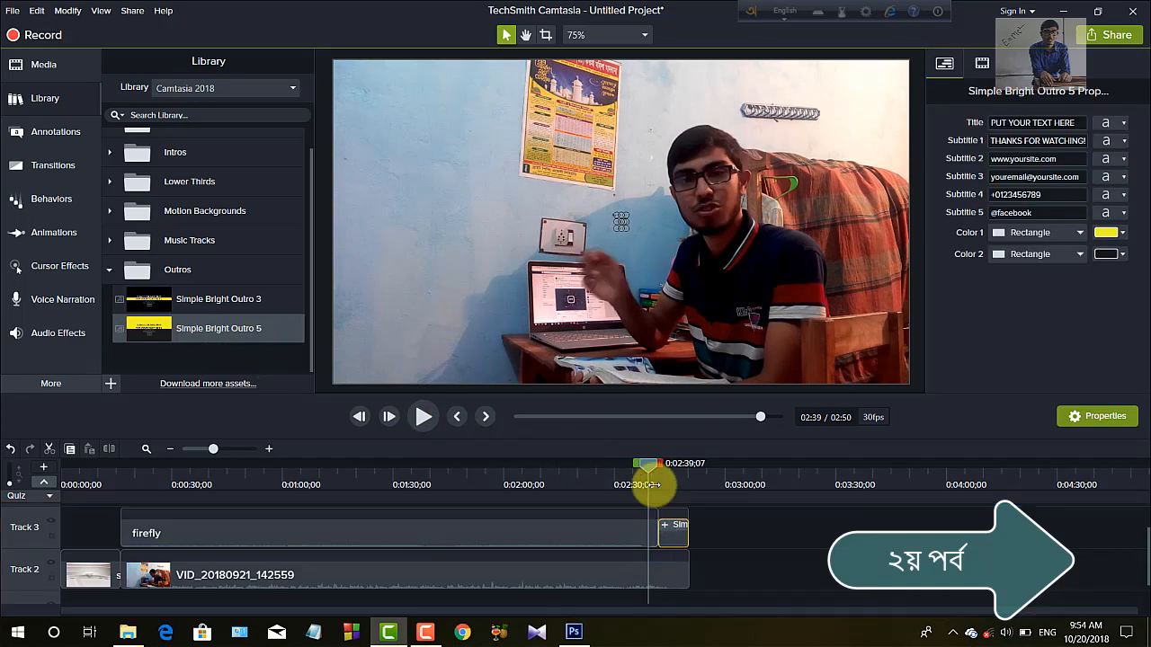
- Preview the outro on the canvas, pausing playback at 0:02:47 with its text lines showing
left_click_drag(649, 474, 664, 470)
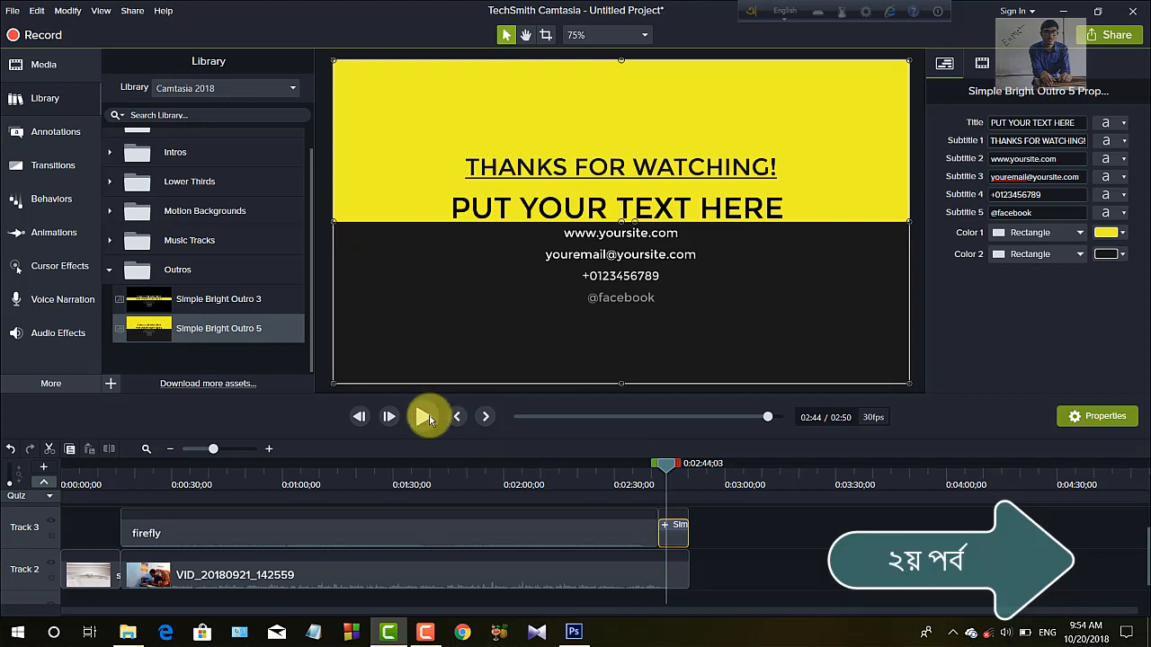
left_click(423, 417)
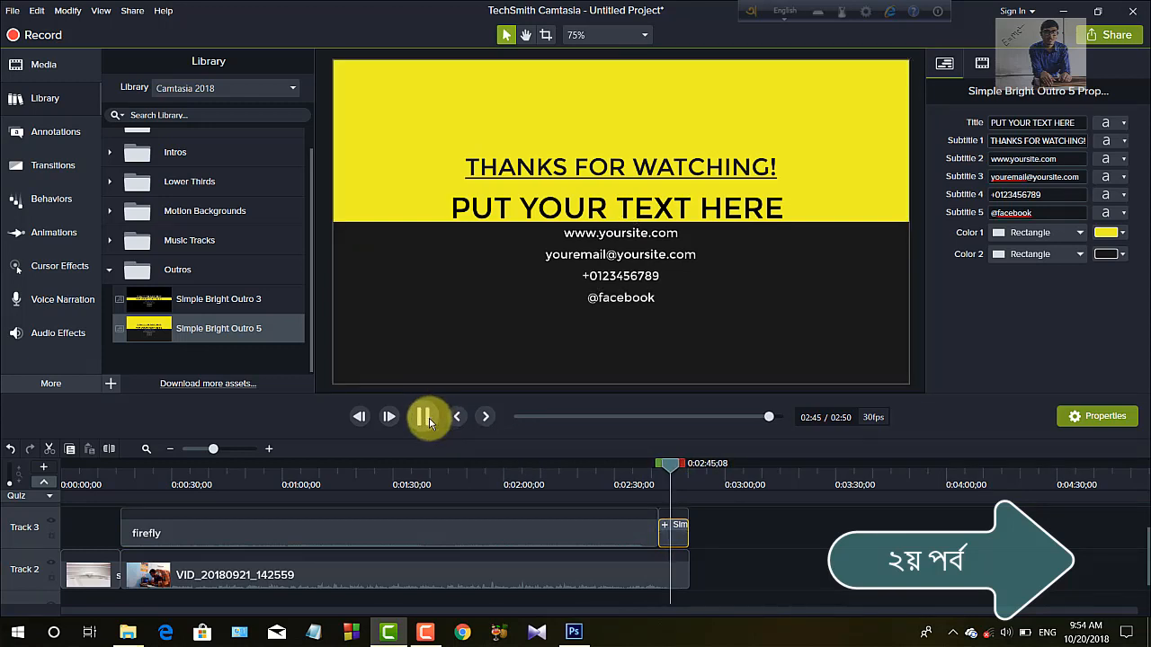
left_click(424, 418)
left_click(602, 295)
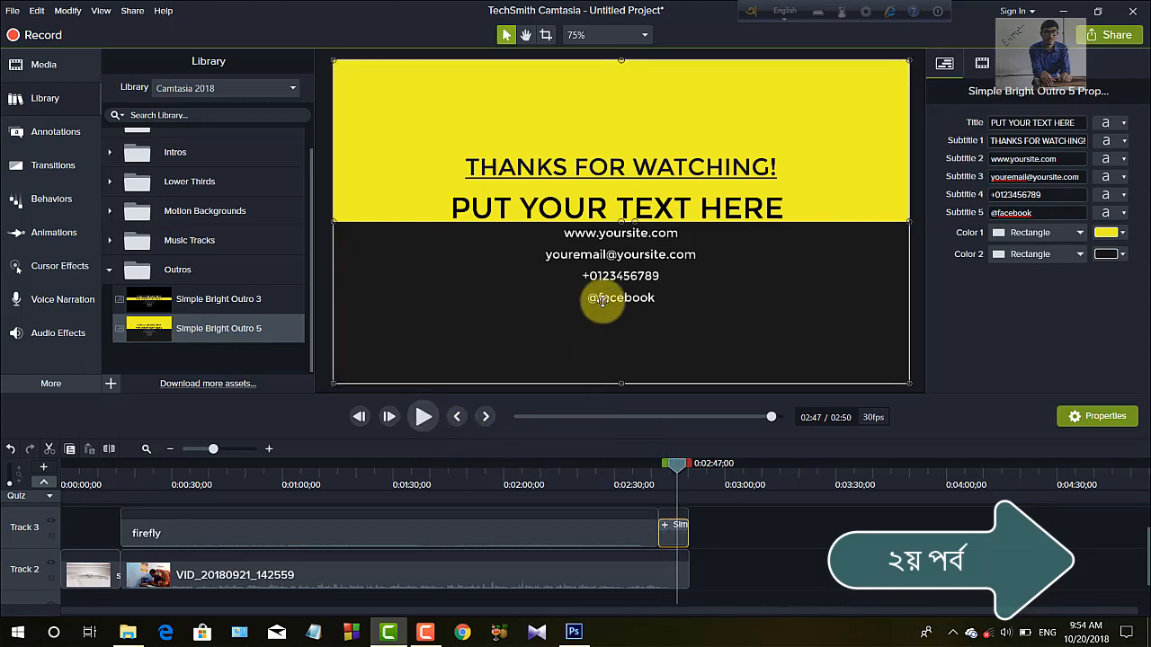
- Replace the outro's "PUT YOUR TEXT HERE" title with "try somethink new"
left_click(610, 168)
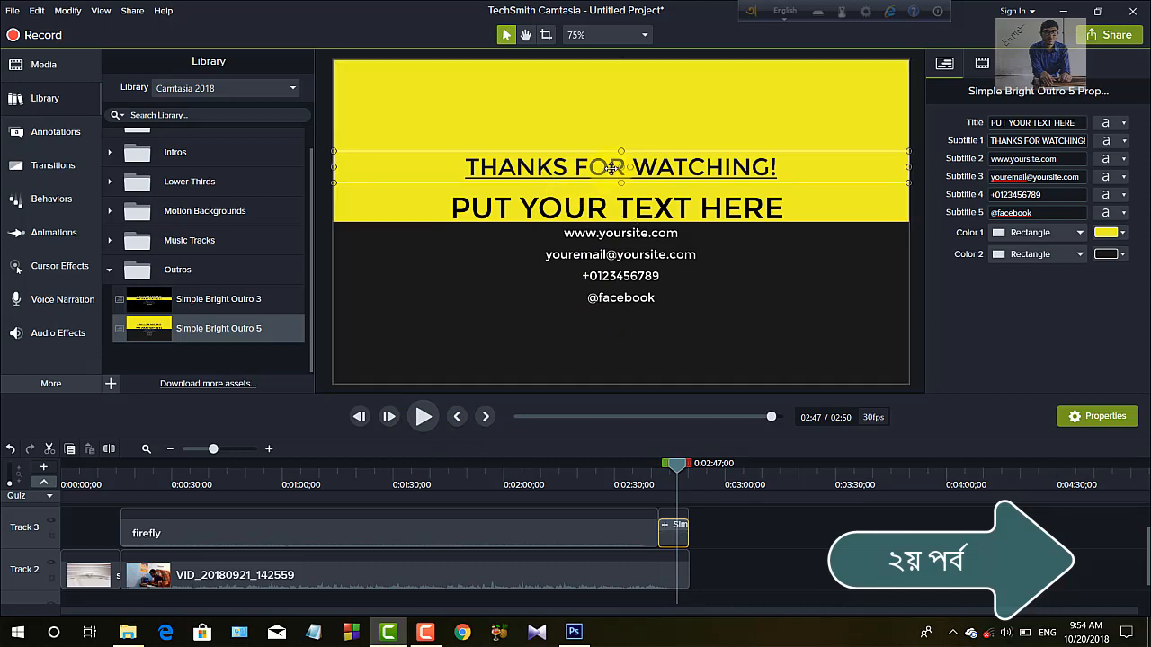
double_click(661, 167)
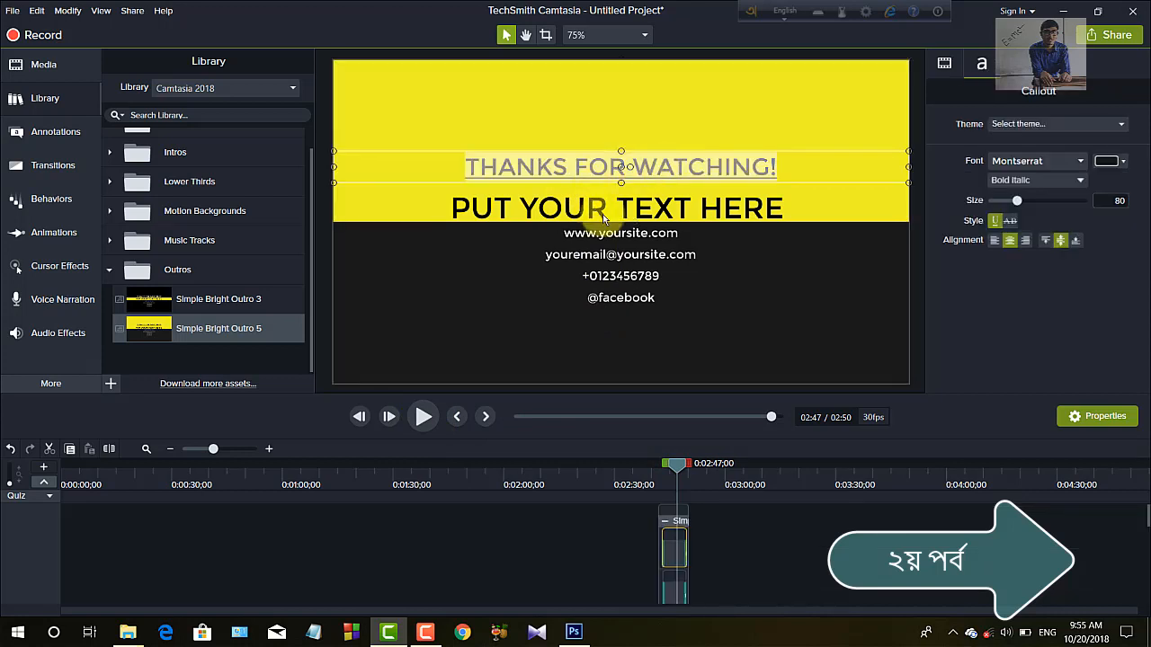
left_click(561, 210)
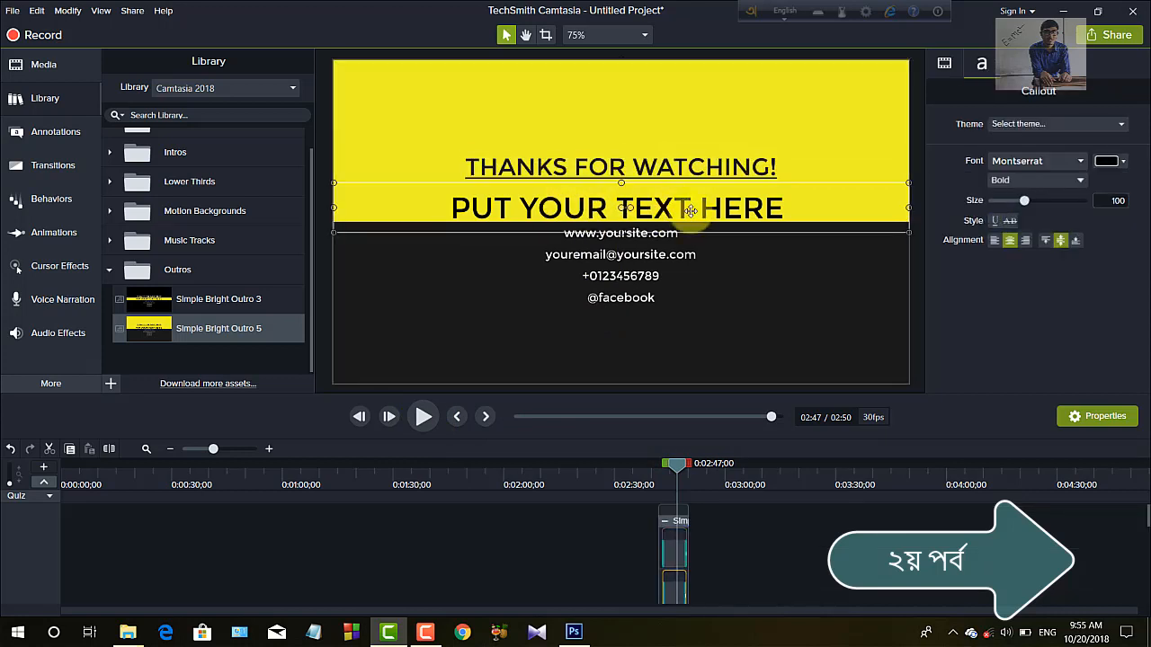
double_click(690, 210)
key("Delete")
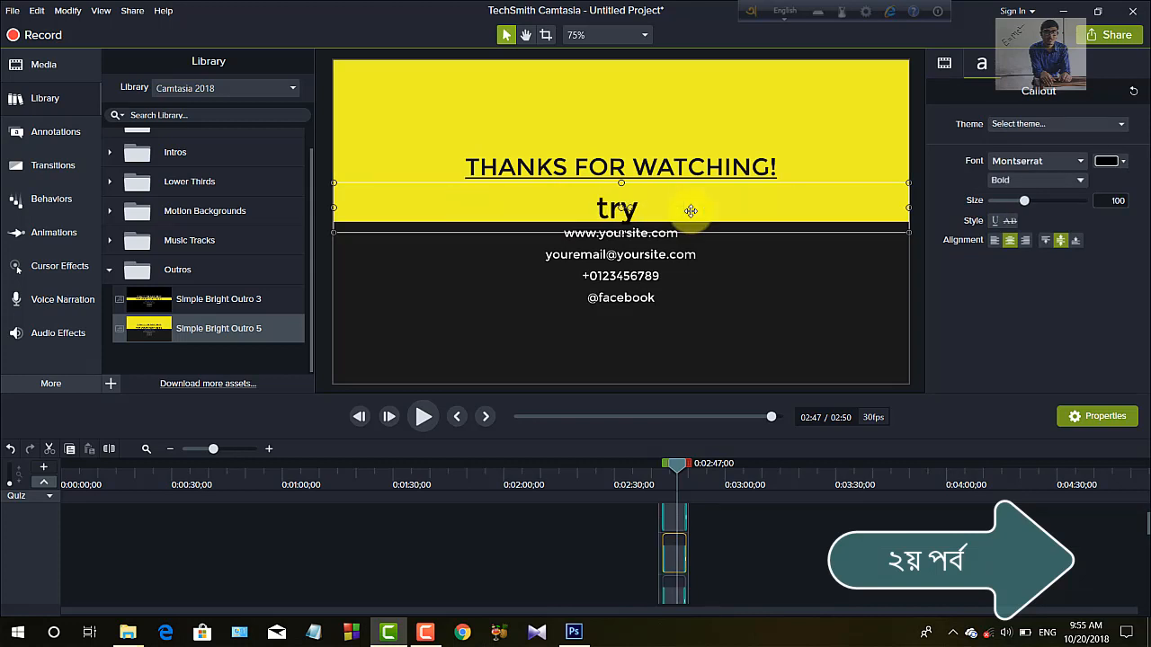
type("try so")
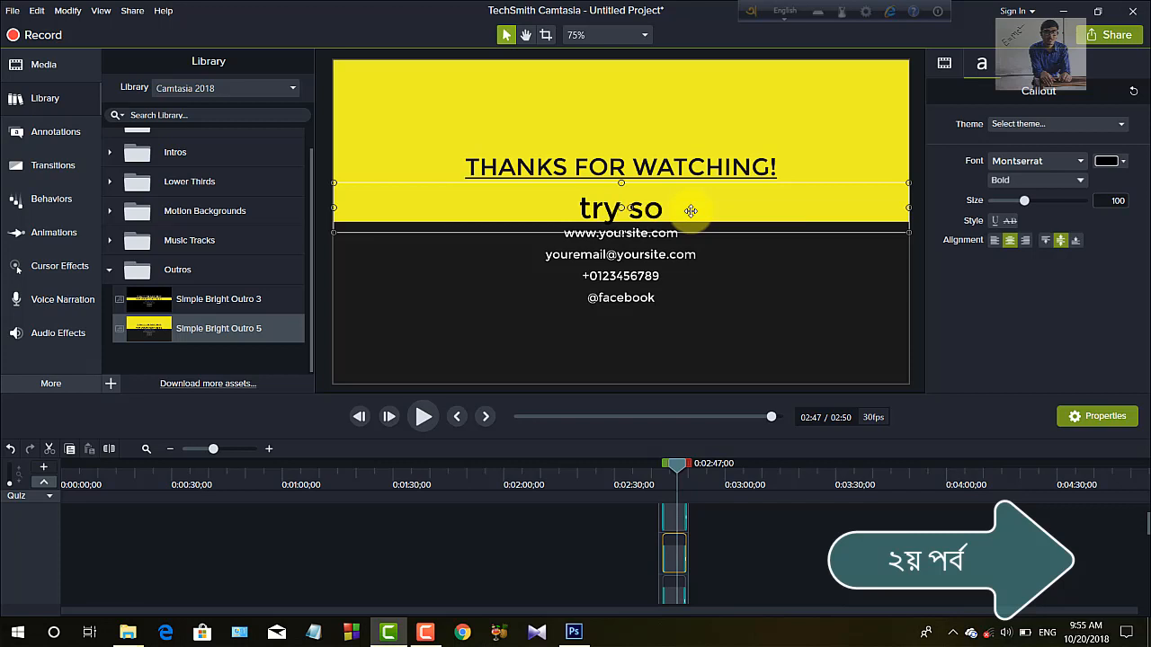
type("methi")
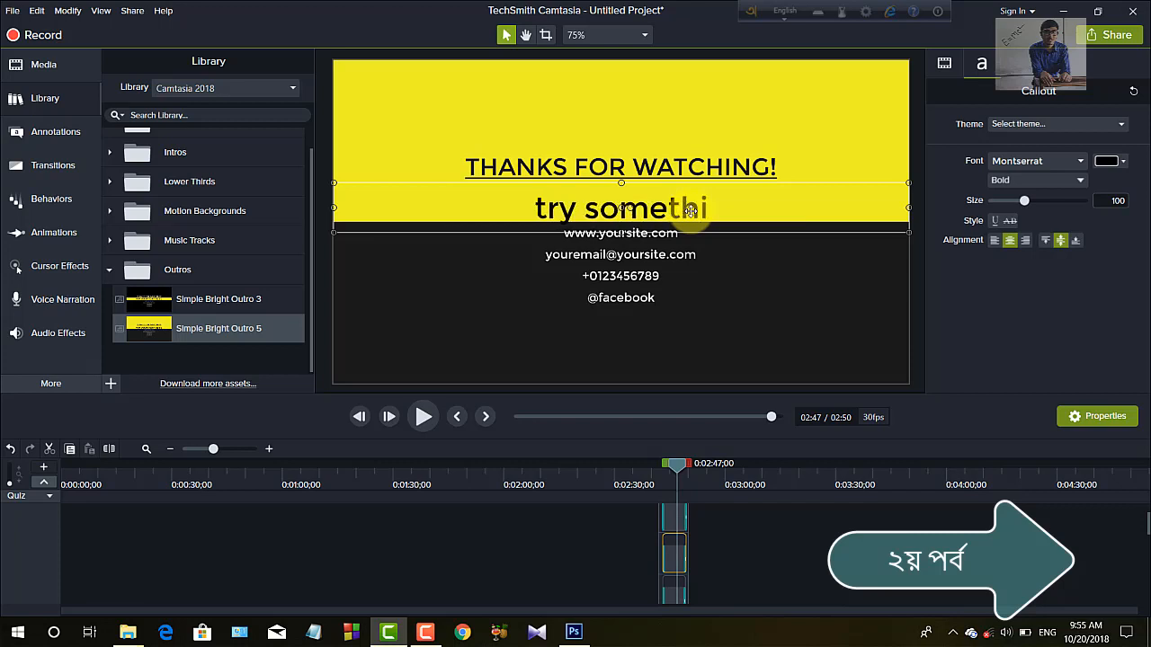
type("nk newe")
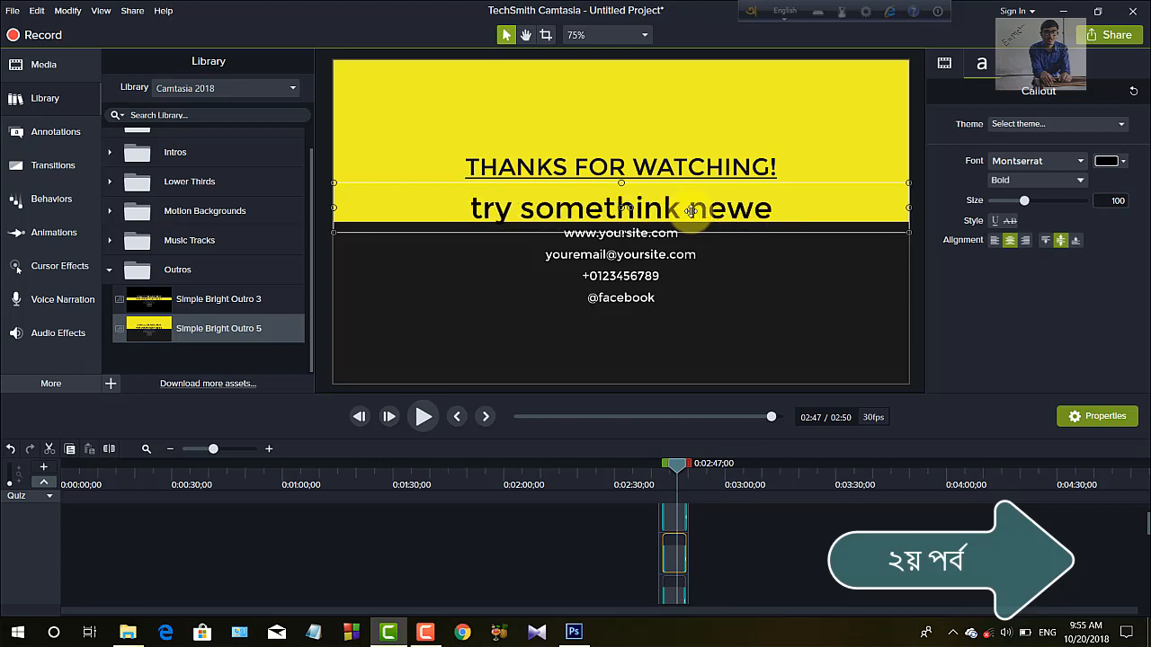
key("BackSpace")
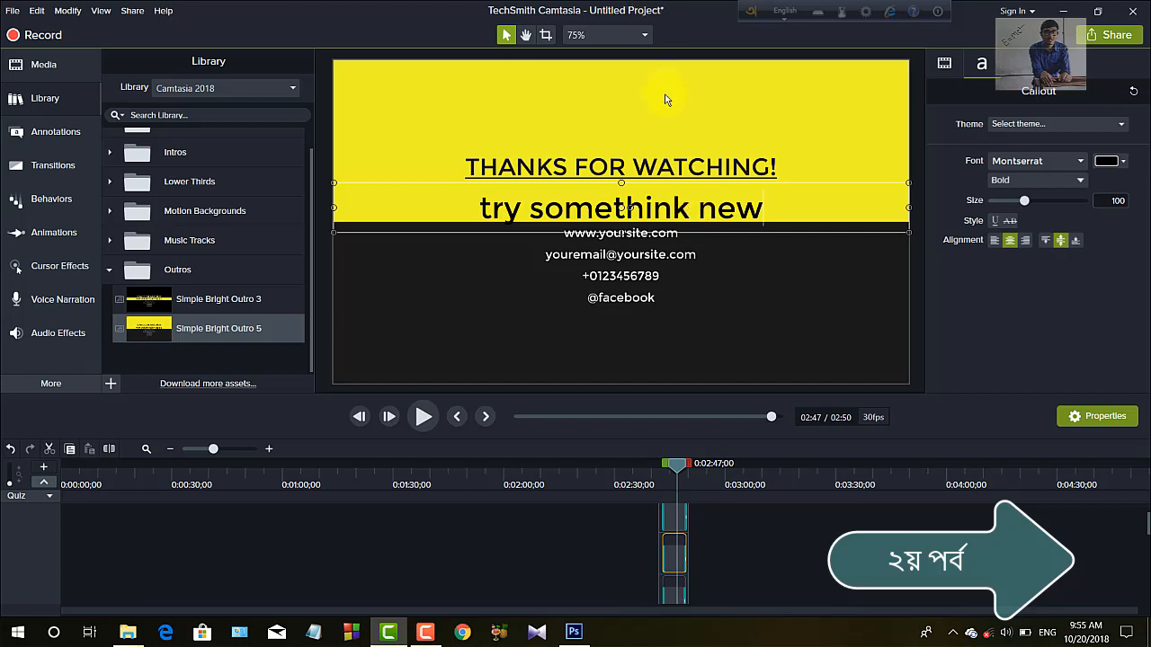
- Set the font size of the outro's email line to 52 and collapse the Outros folder in the library
left_click(647, 255)
double_click(646, 233)
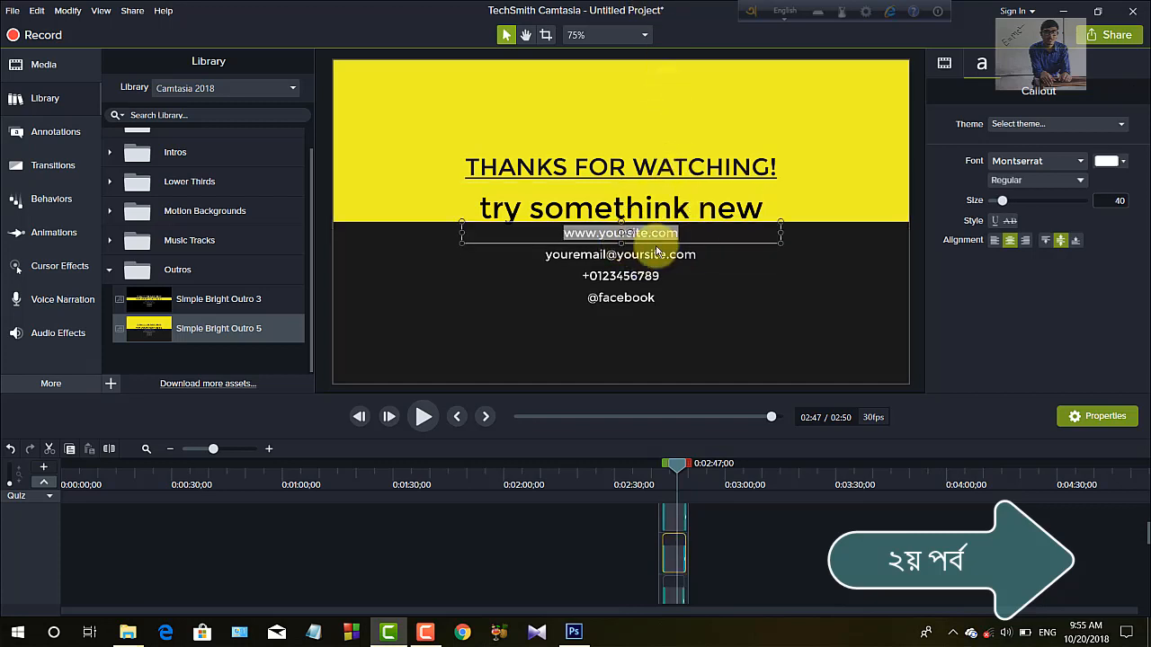
double_click(649, 254)
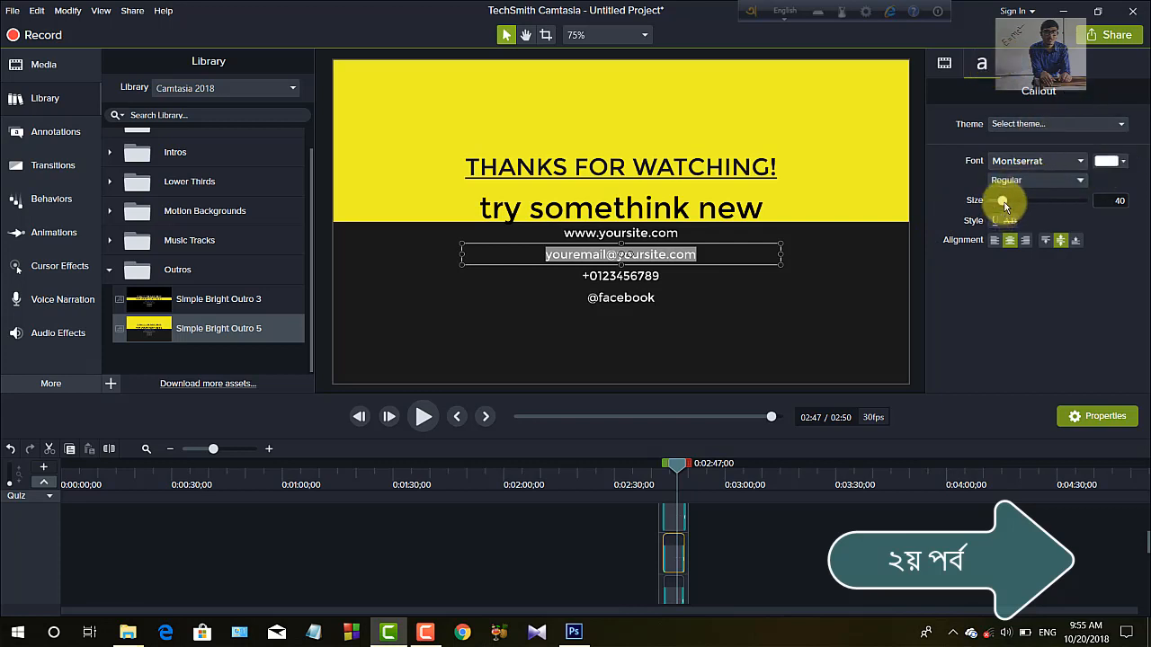
left_click_drag(1003, 201, 1011, 197)
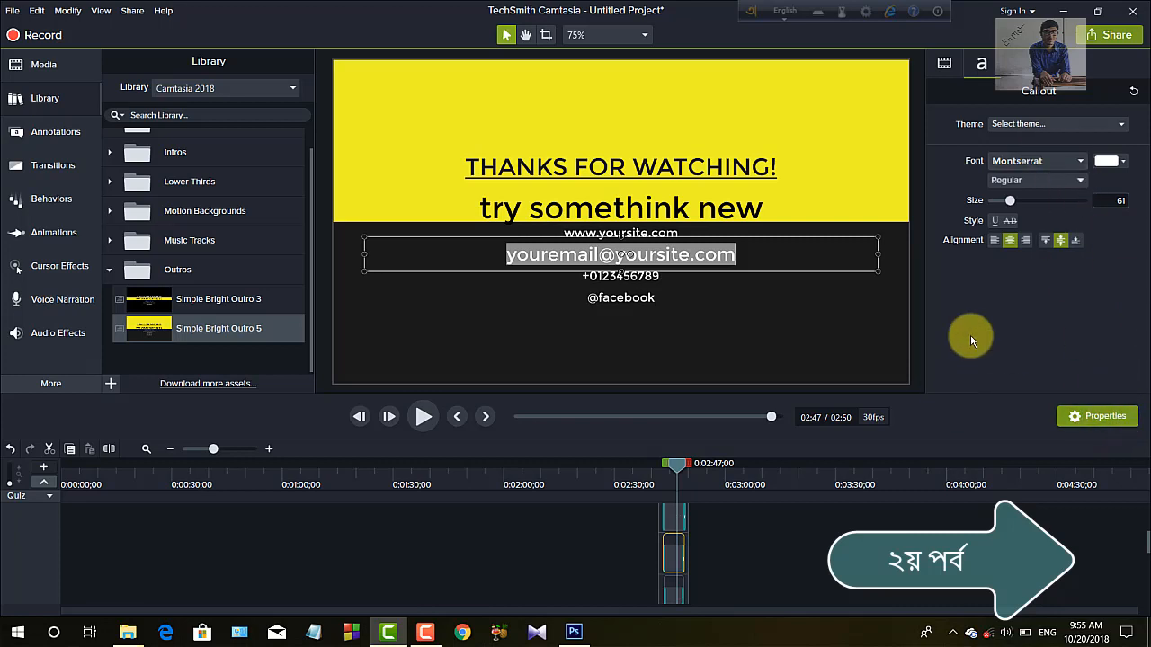
left_click(110, 273)
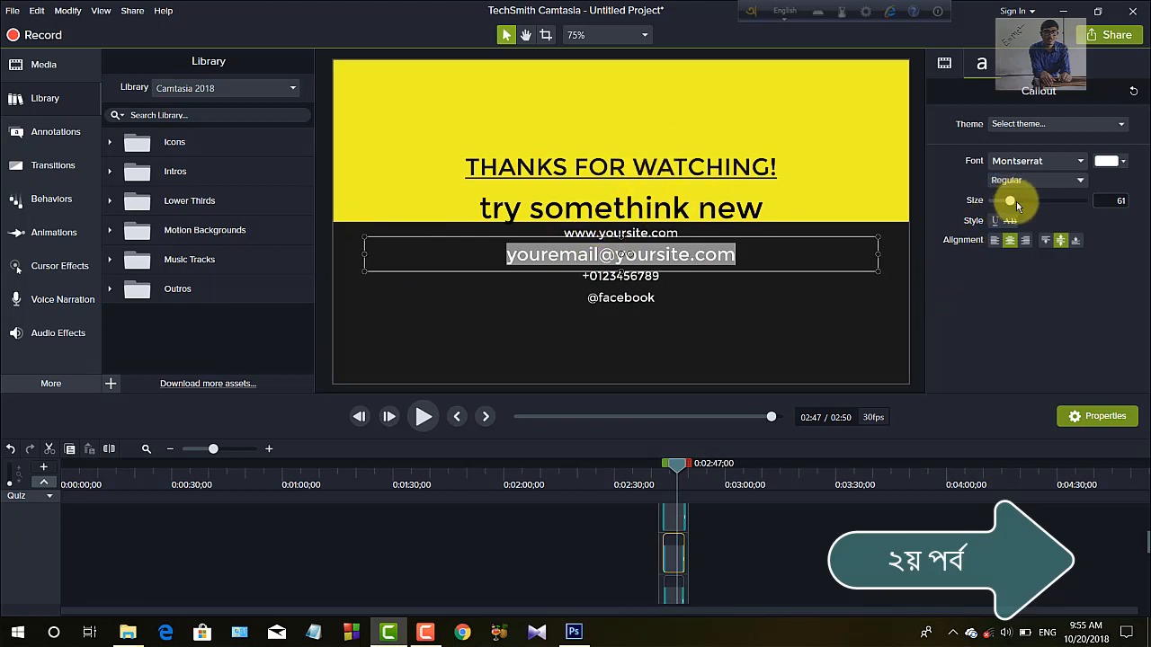
left_click_drag(1016, 203, 1004, 198)
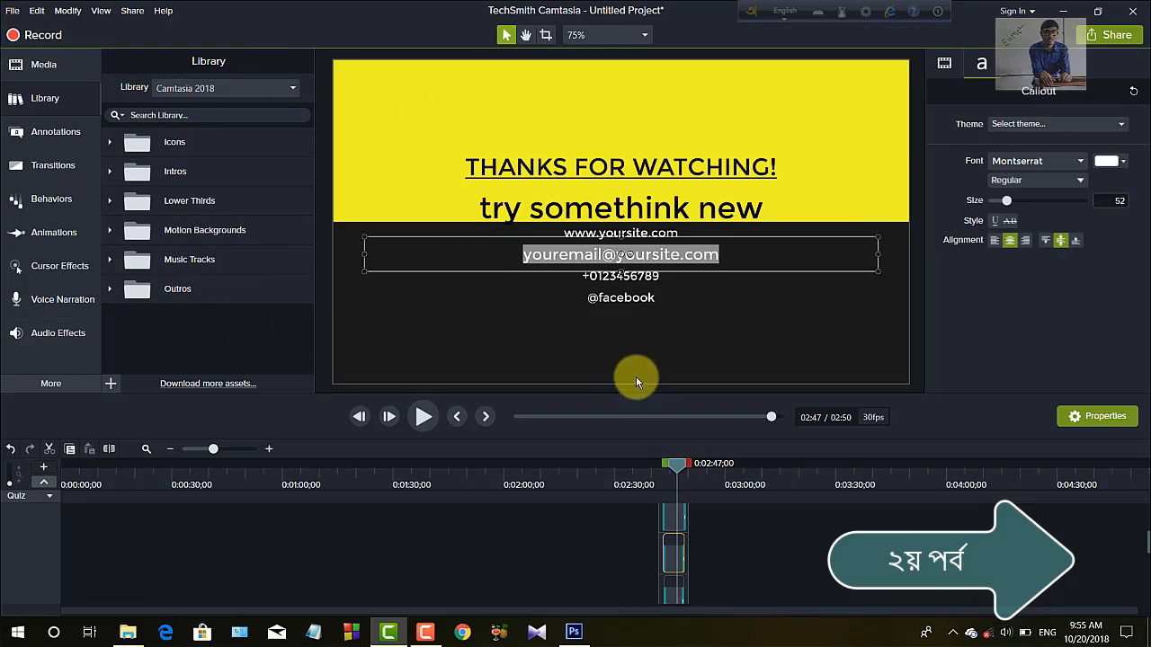
- Move the playhead to 0:00:50 and look through the annotation categories, returning to the Basic callouts
left_click_drag(680, 466, 244, 463)
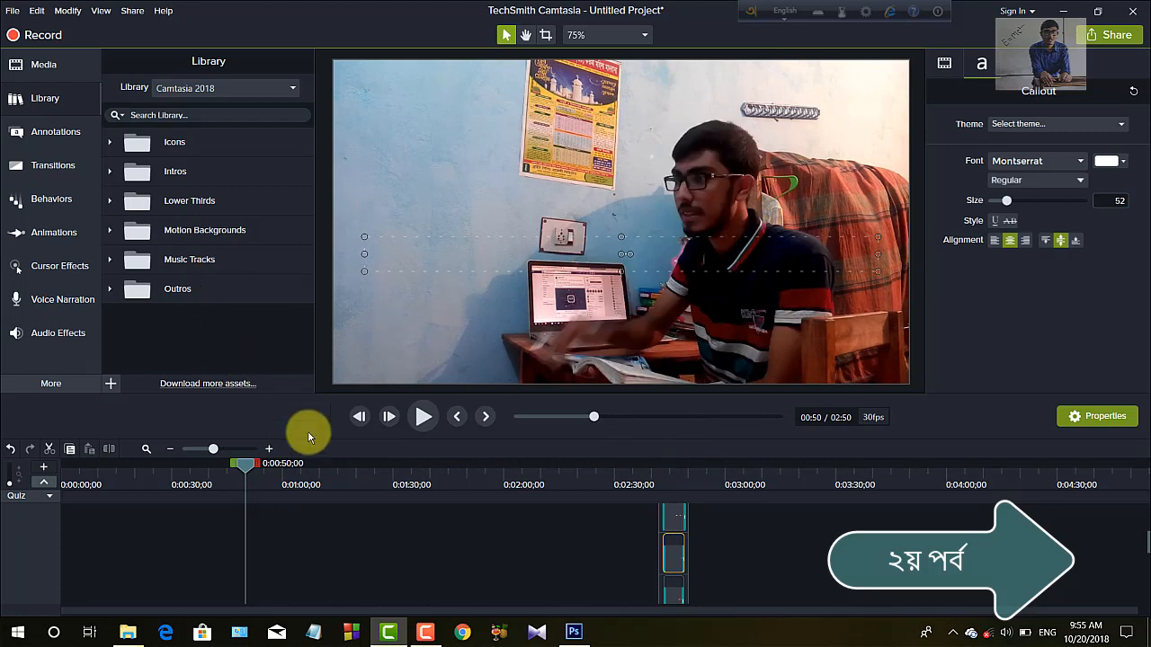
scroll(305, 544, "up", 5)
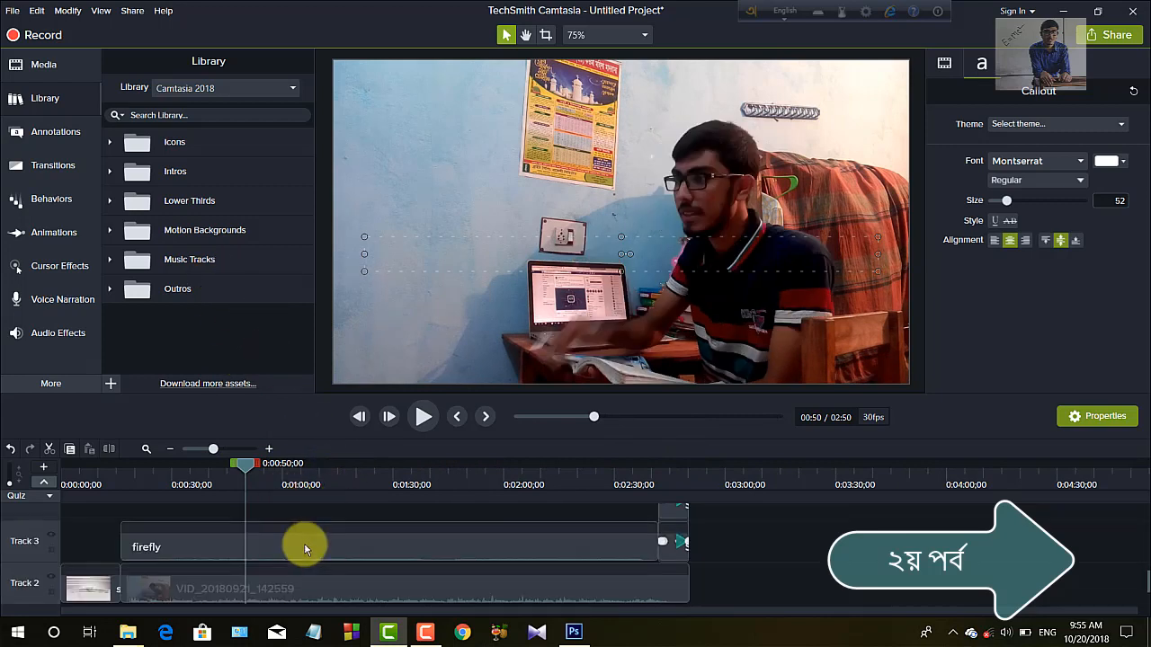
left_click(49, 131)
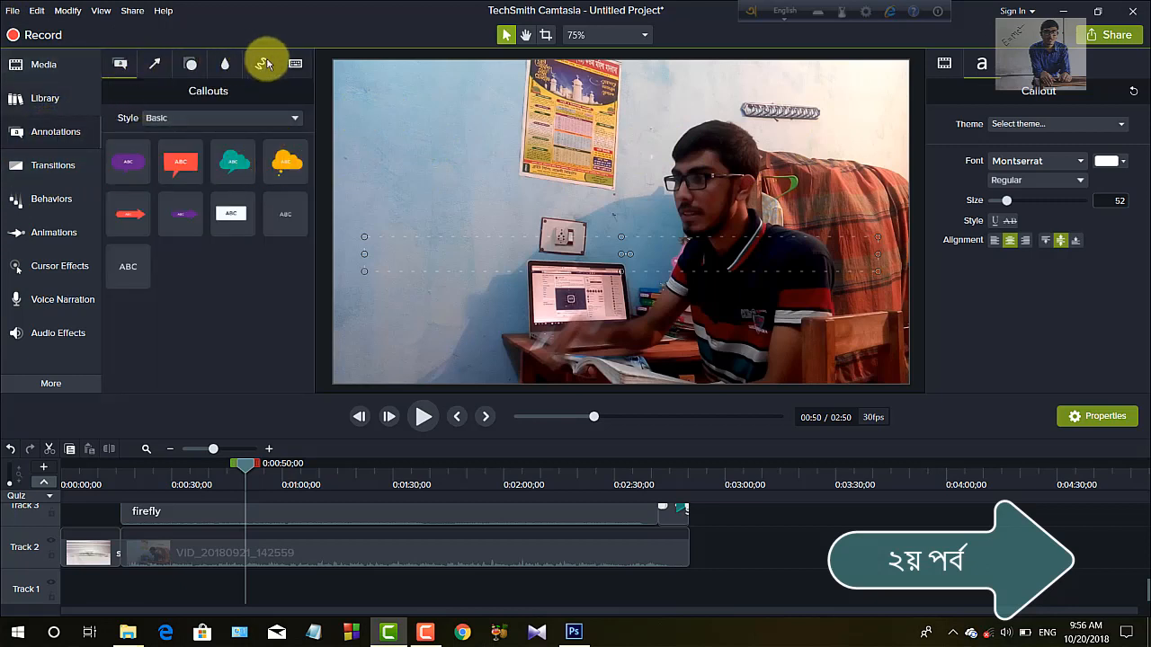
left_click(154, 64)
left_click(188, 66)
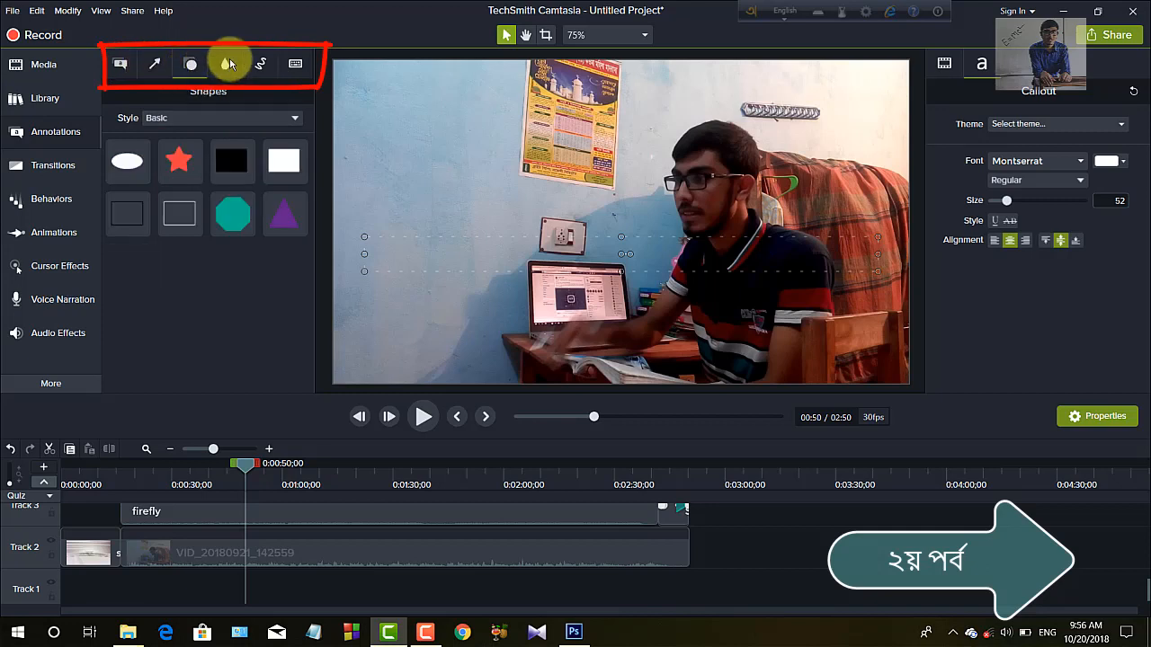
left_click(226, 64)
left_click(265, 63)
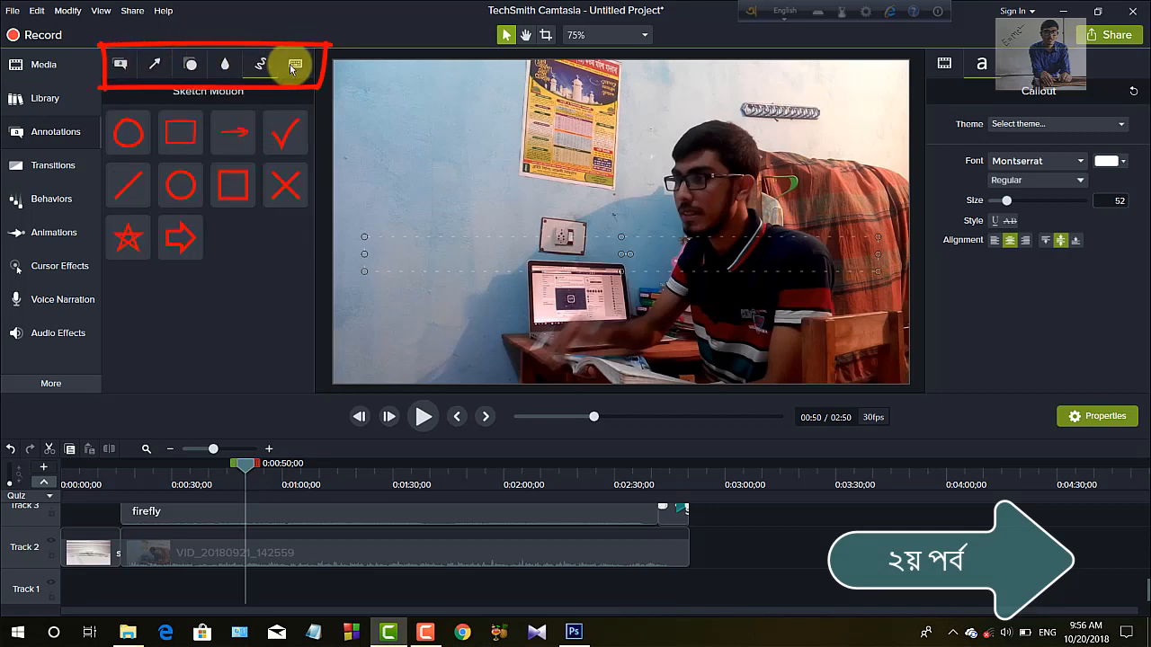
left_click(289, 64)
left_click(121, 70)
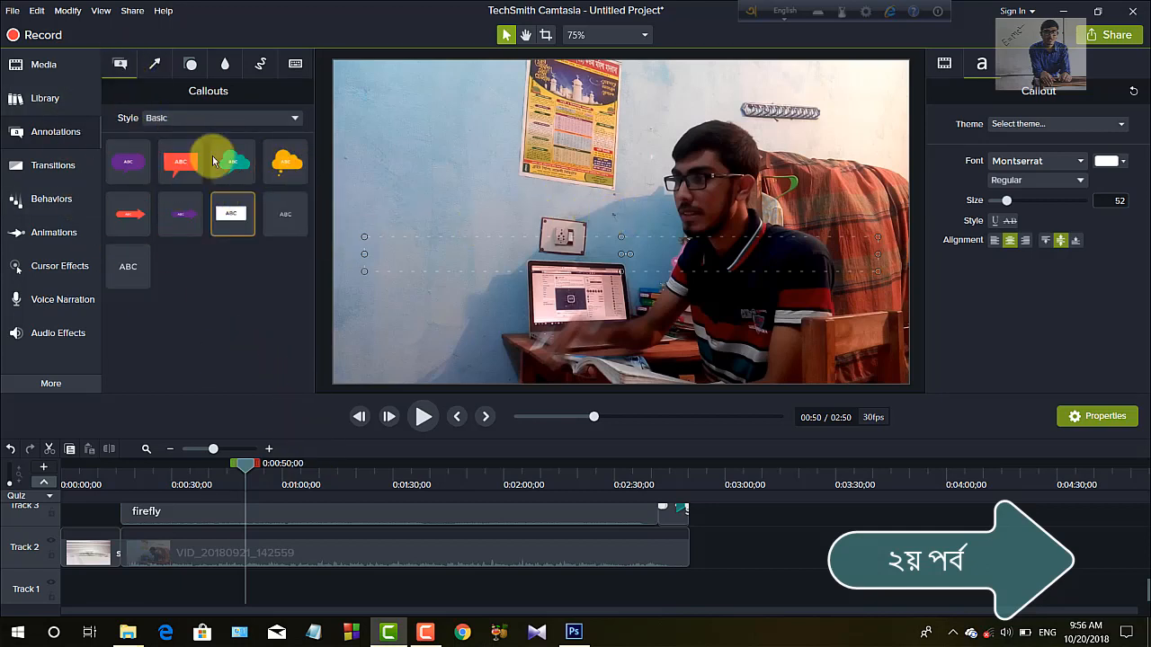
scroll(260, 540, "up", 1)
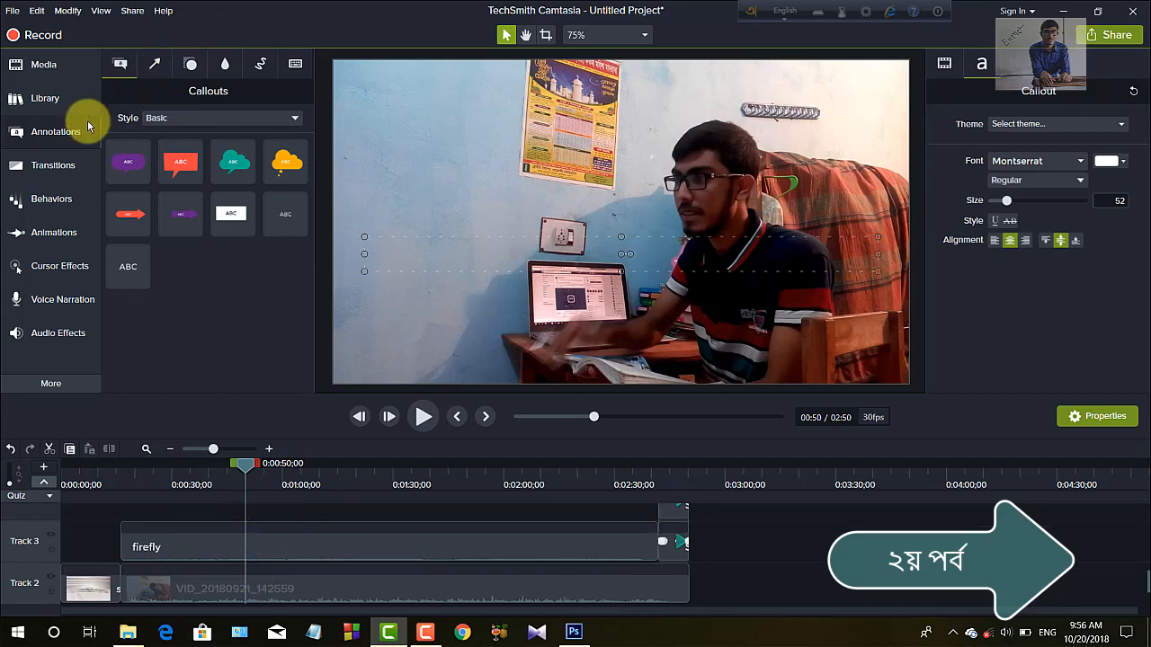
- Add the red speech-bubble callout over the wall beside the man, with a "hi , i am" greeting followed by his first name
left_click_drag(180, 167, 486, 169)
double_click(497, 170)
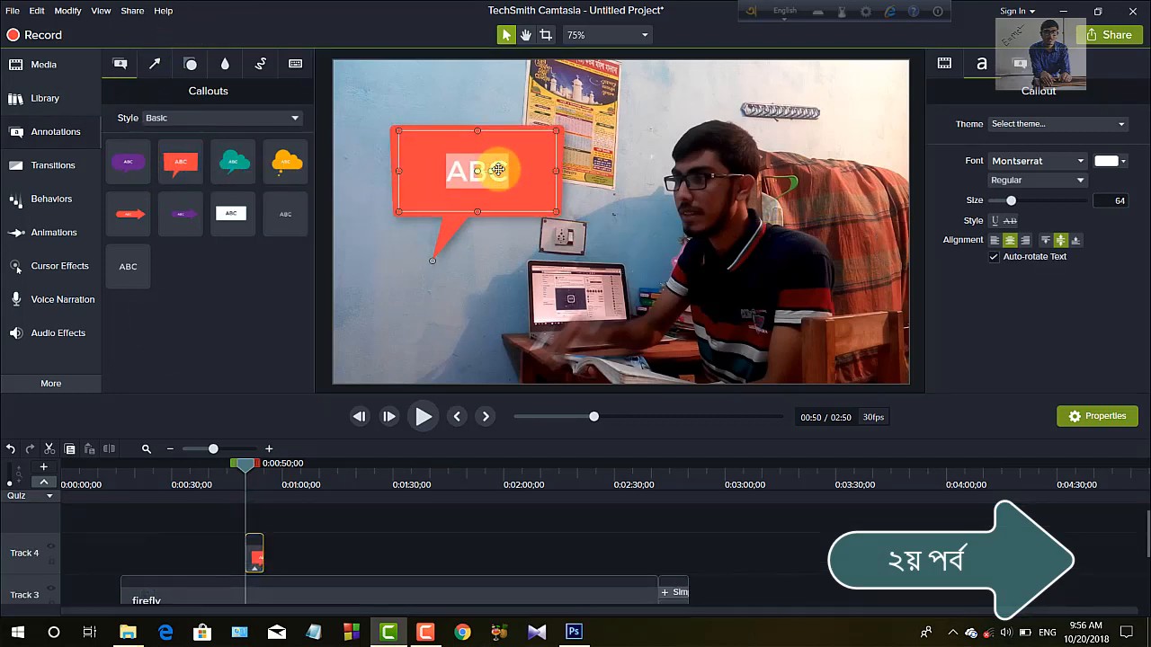
key("BackSpace")
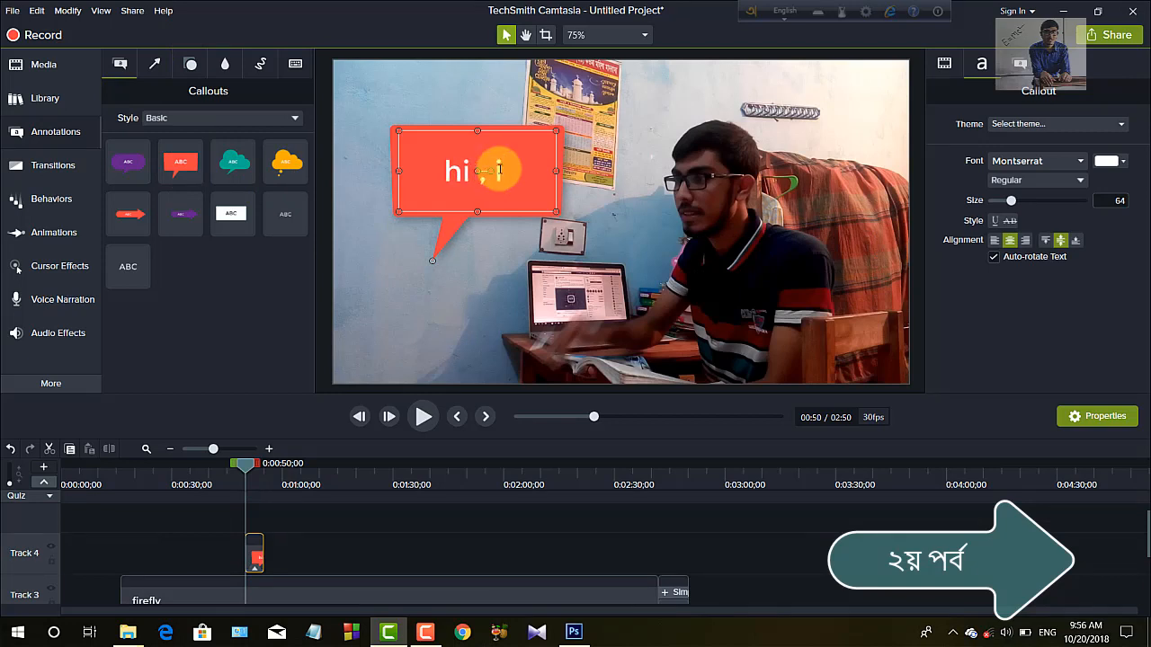
type("hi , i am jewel")
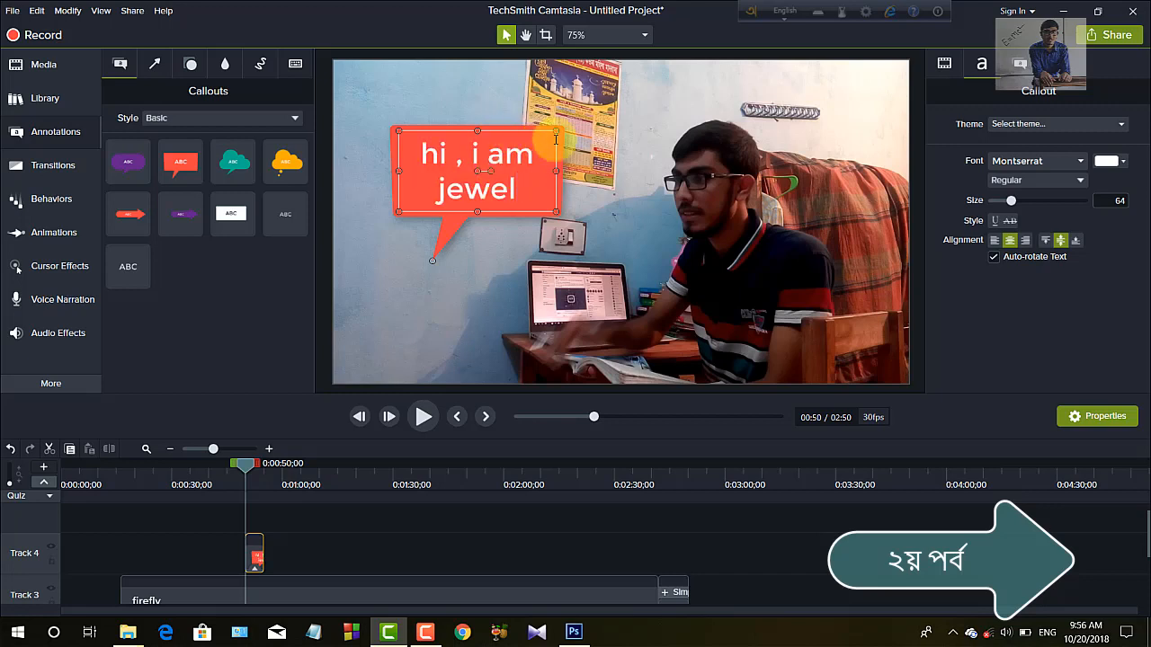
- Widen the speech-bubble callout slightly and swing its tail toward the man in the video
left_click_drag(554, 129, 564, 131)
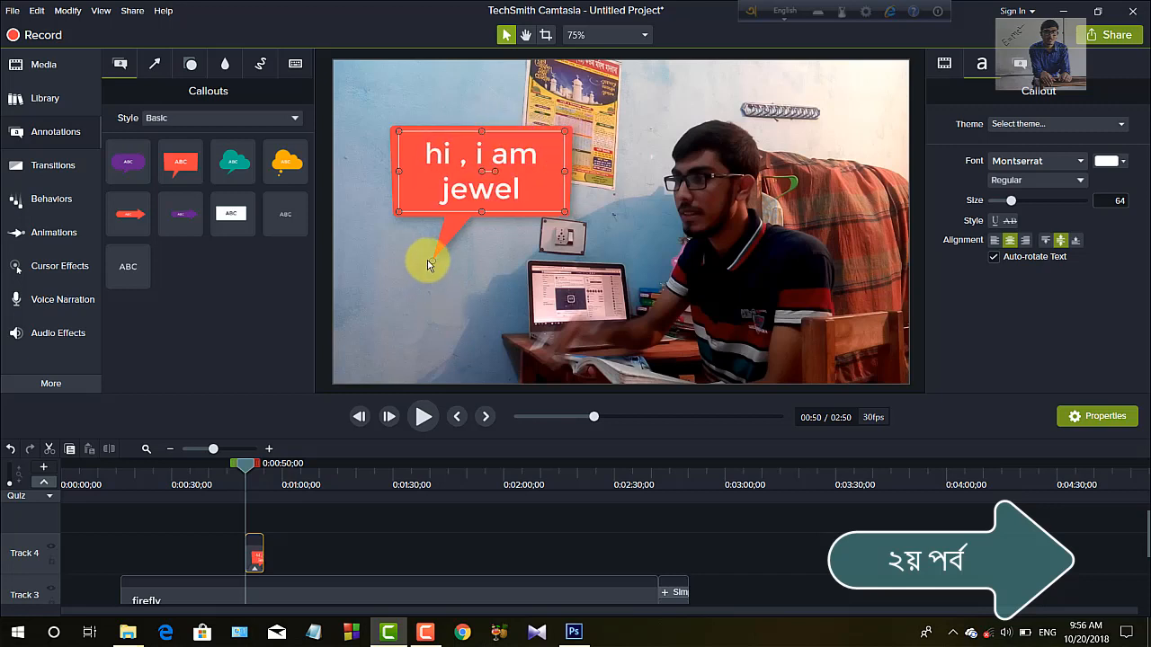
left_click_drag(447, 263, 589, 247)
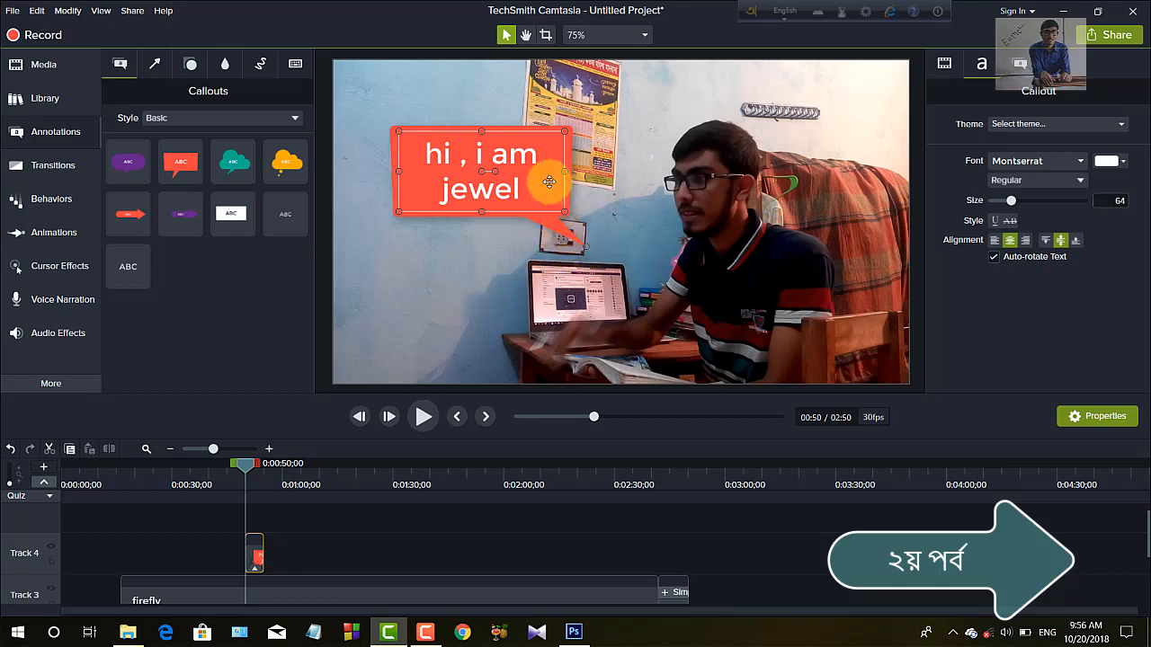
- Move the speech-bubble callout higher on the wall, stretch its tail toward the man's face, and select its text
left_click_drag(545, 180, 550, 139)
left_click_drag(587, 209, 638, 222)
left_click_drag(509, 132, 521, 130)
double_click(521, 130)
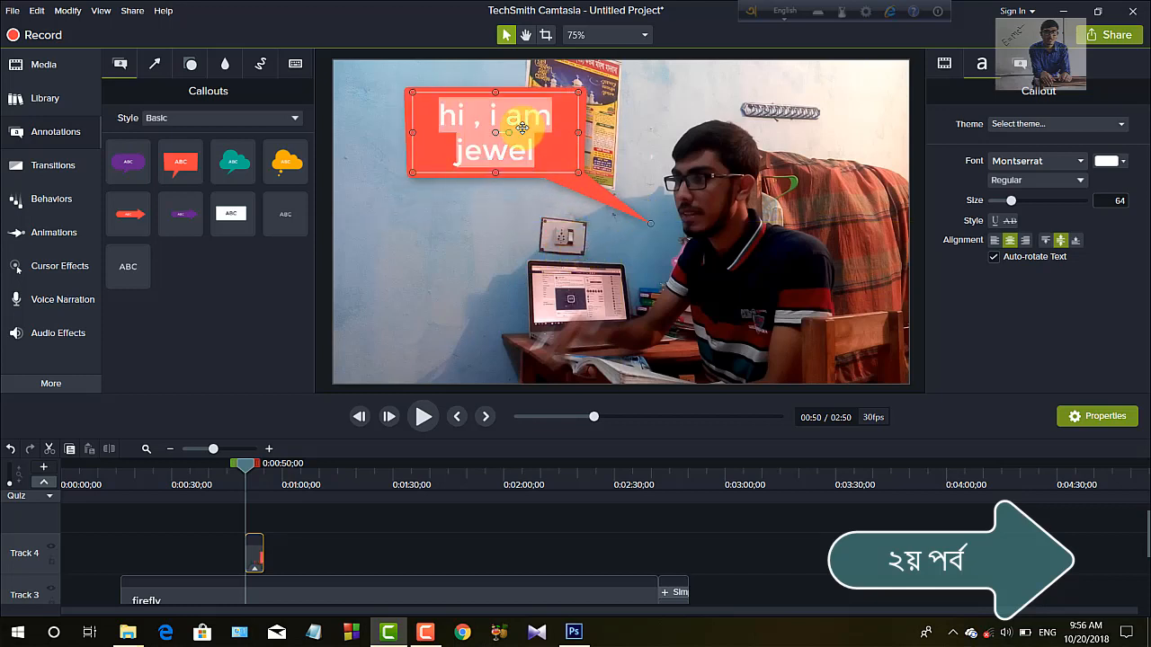
- Change the speech bubble's solid fill to the darker red #DC0E0E
left_click(1020, 70)
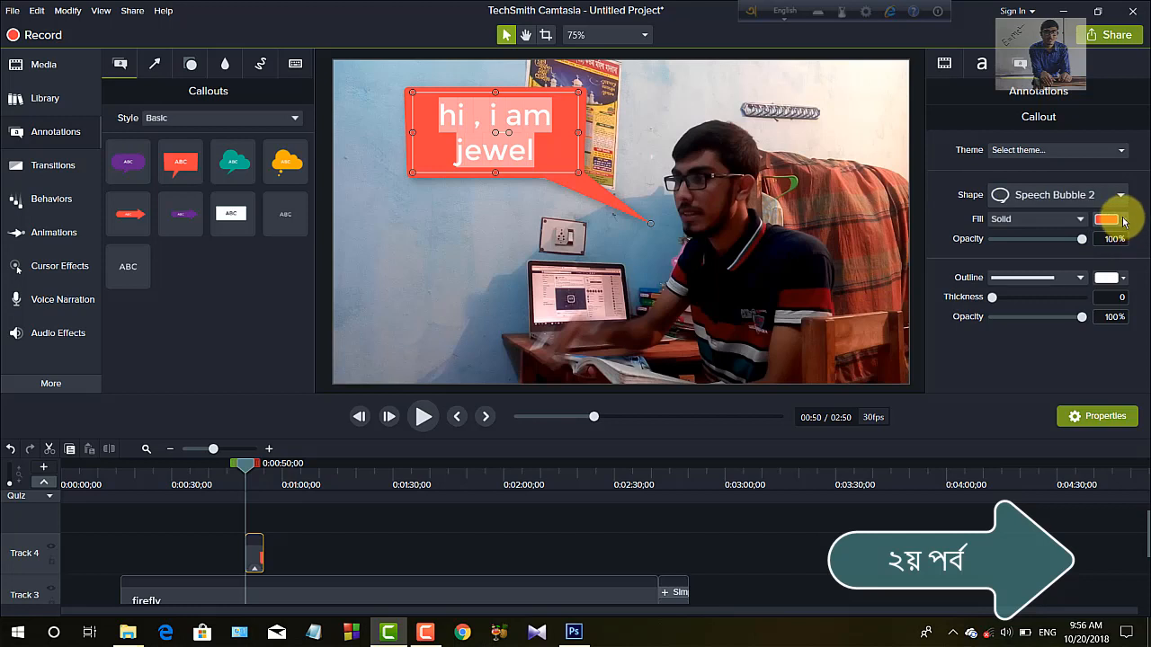
left_click(1119, 225)
mouse_move(1079, 311)
left_mouse_down()
mouse_move(1074, 339)
mouse_move(1037, 333)
mouse_move(1059, 303)
mouse_move(1090, 297)
left_mouse_up()
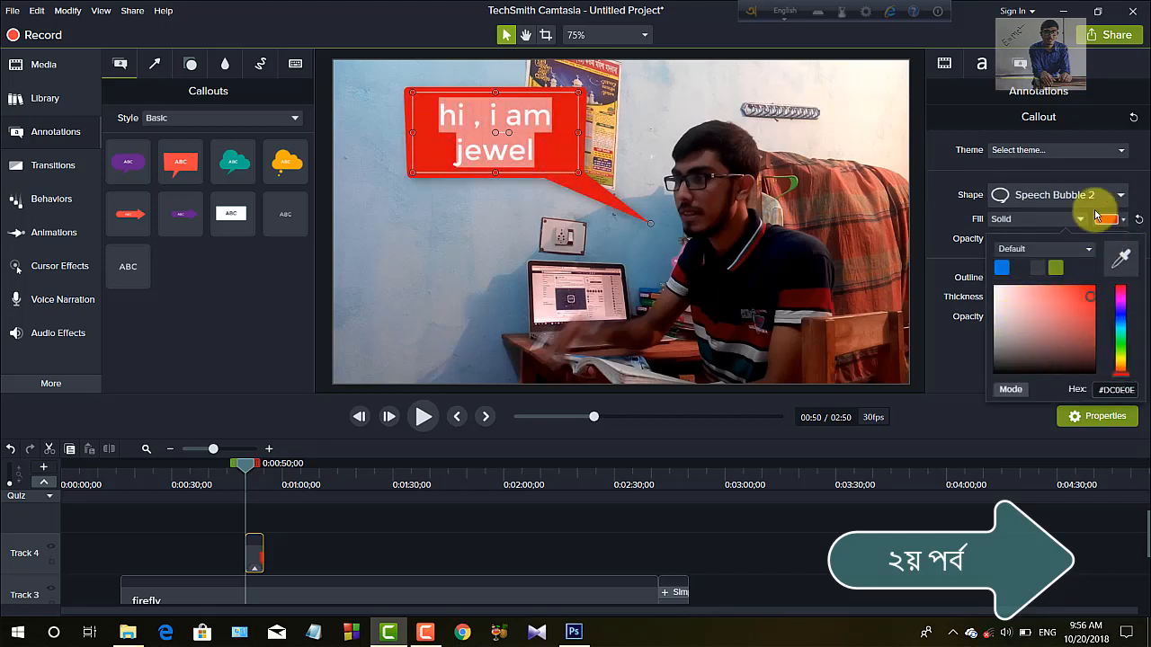
left_click(1075, 165)
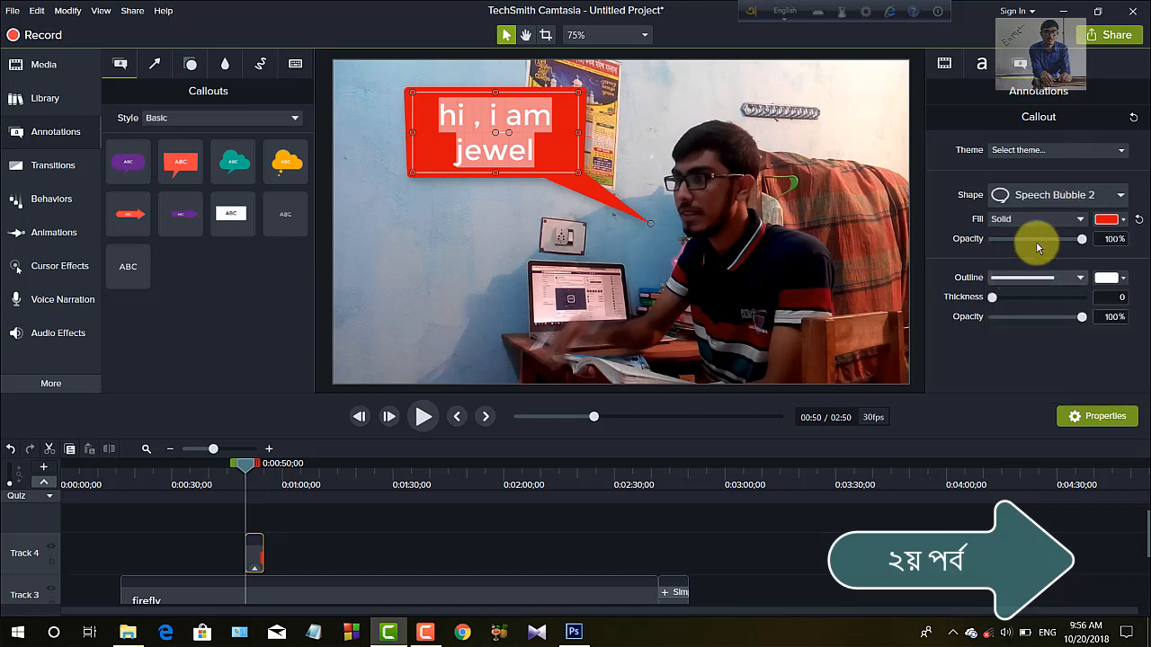
- Give the speech bubble a white outline of thickness 8 at 100% opacity and set its text size to 62
left_click_drag(1048, 242, 1083, 272)
mouse_move(990, 302)
left_mouse_down()
mouse_move(1020, 298)
mouse_move(998, 304)
left_mouse_up()
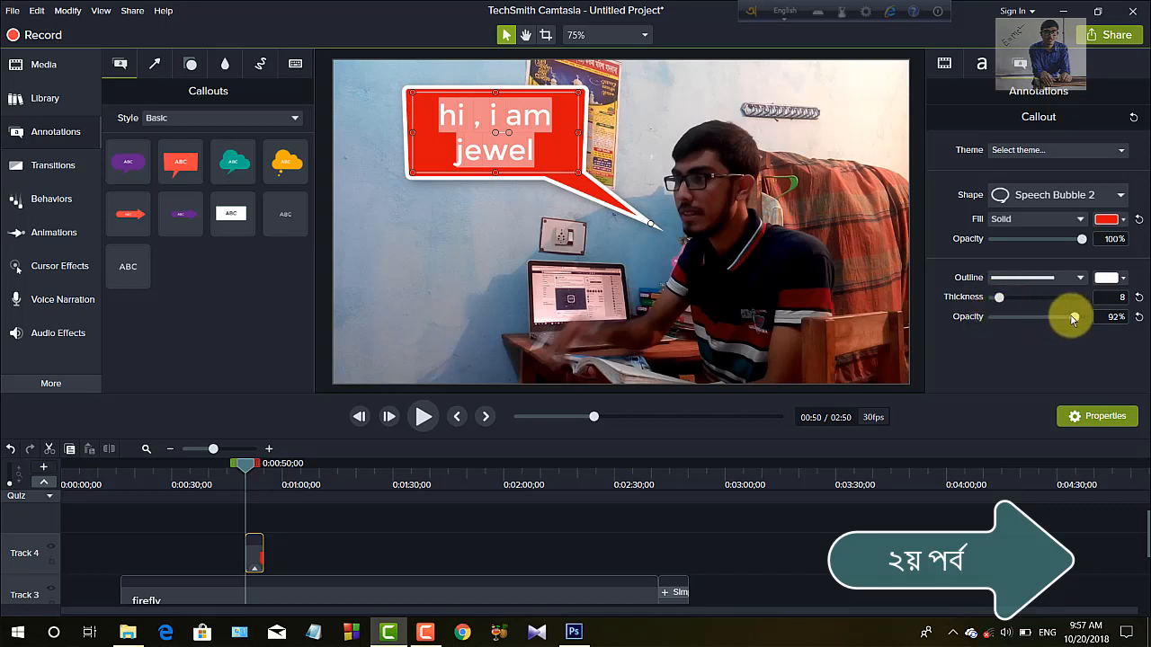
mouse_move(1072, 317)
left_mouse_down()
mouse_move(989, 319)
mouse_move(1086, 331)
left_mouse_up()
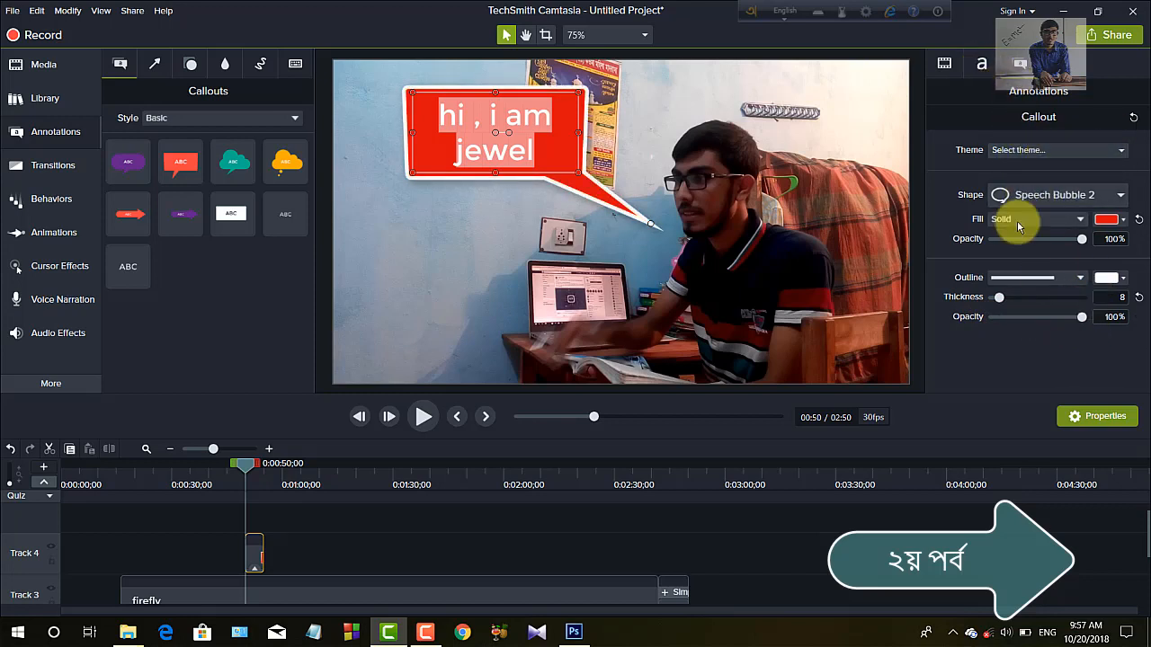
left_click(983, 68)
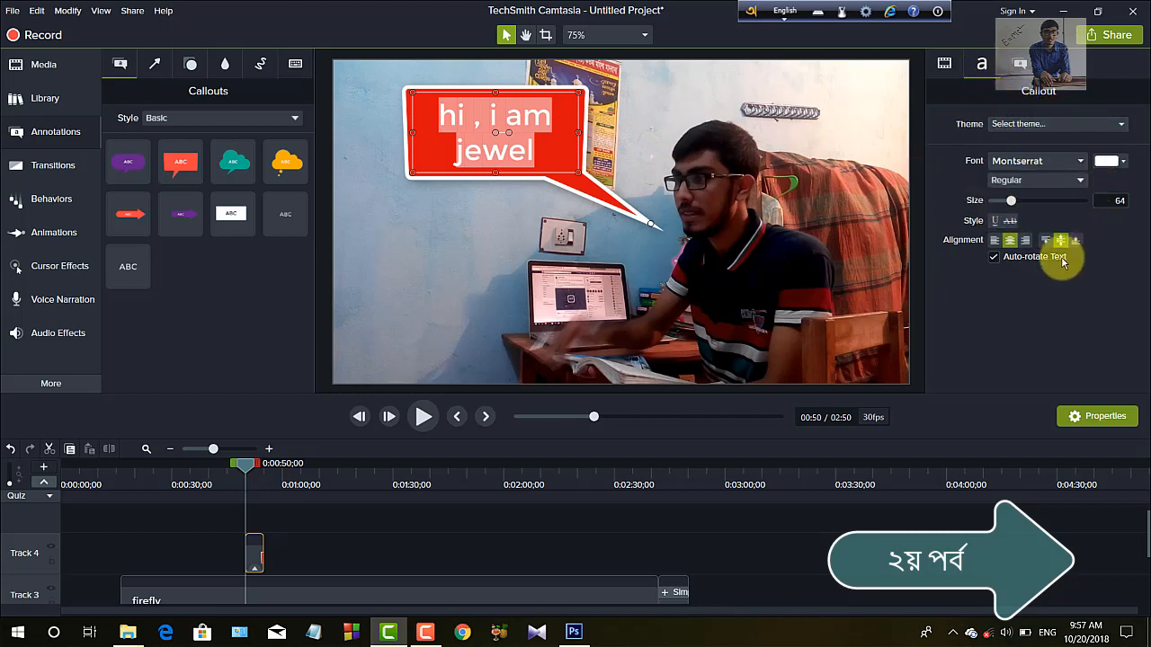
left_click_drag(1010, 201, 1007, 207)
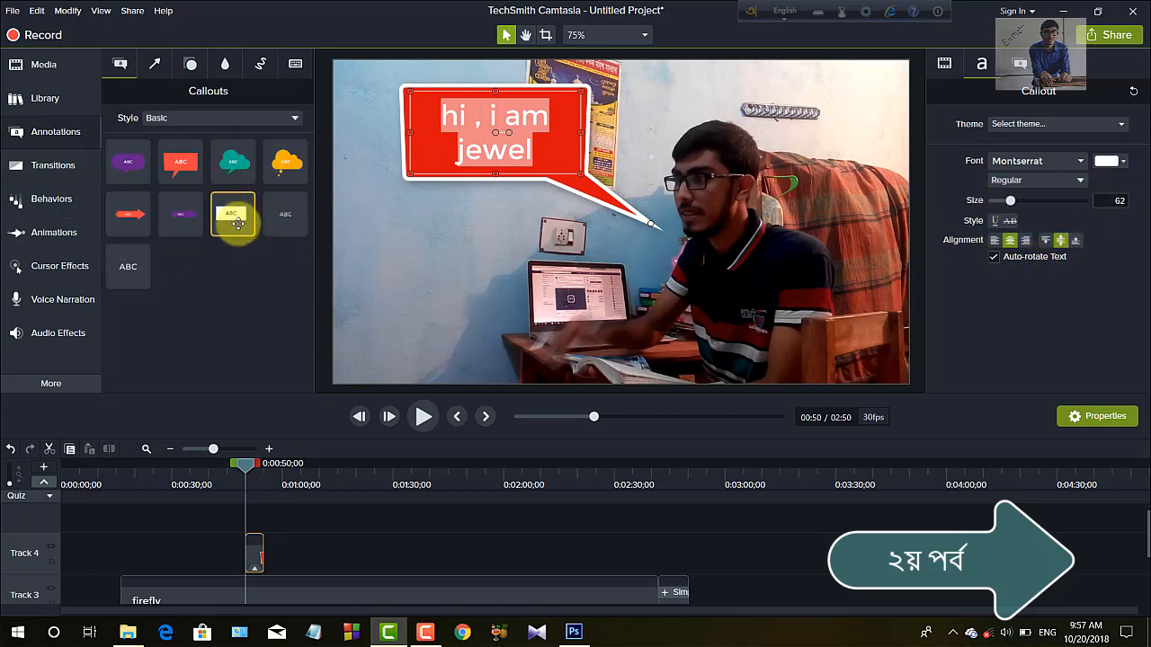
- Add the red arrow callout below the speech bubble and replace its text with "start"
left_click_drag(134, 218, 483, 250)
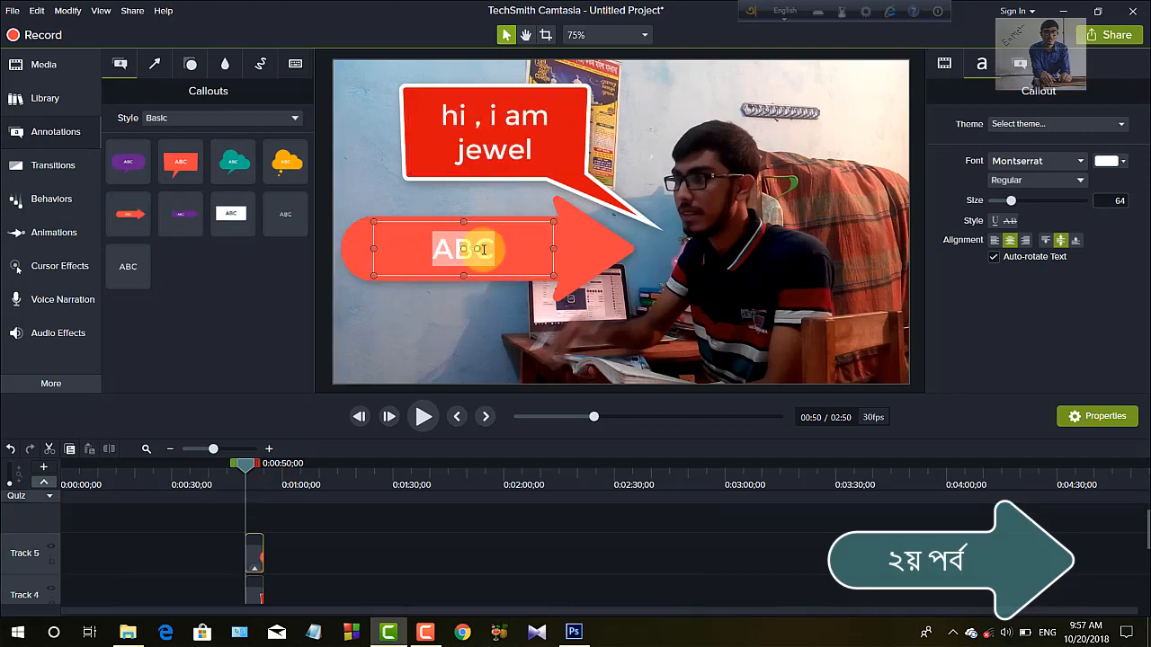
key("BackSpace")
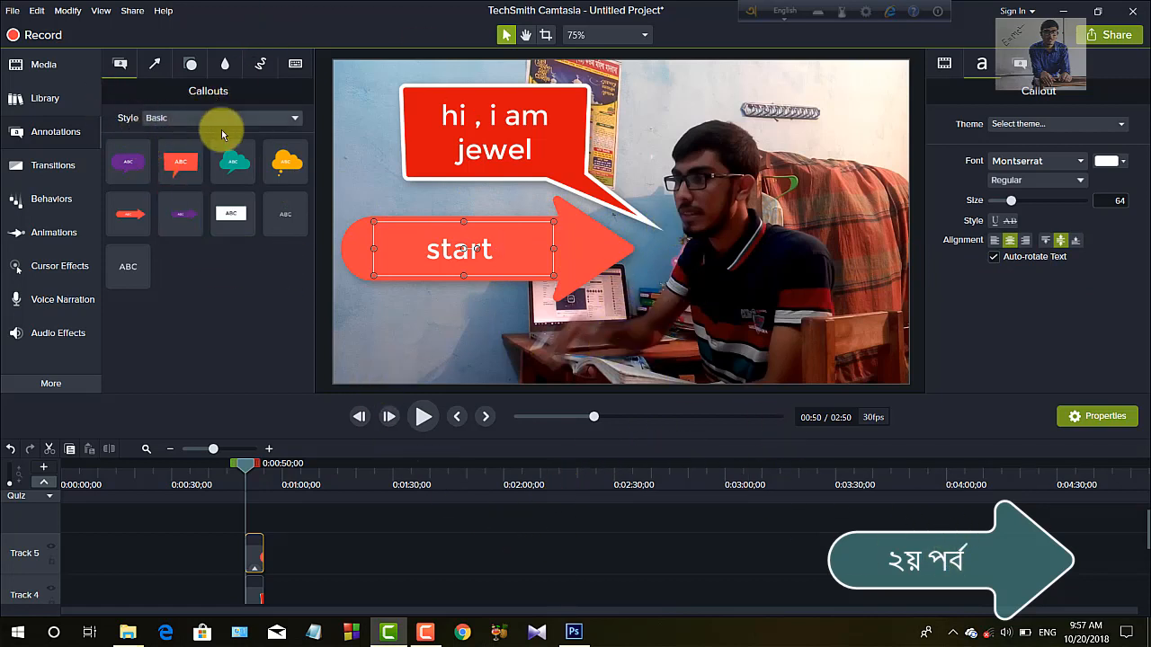
- Show all callout styles and add the teal scalloped thought-bubble callout beside the man's face with the text "sdfsdkjgfsdfdsf"
left_click(293, 119)
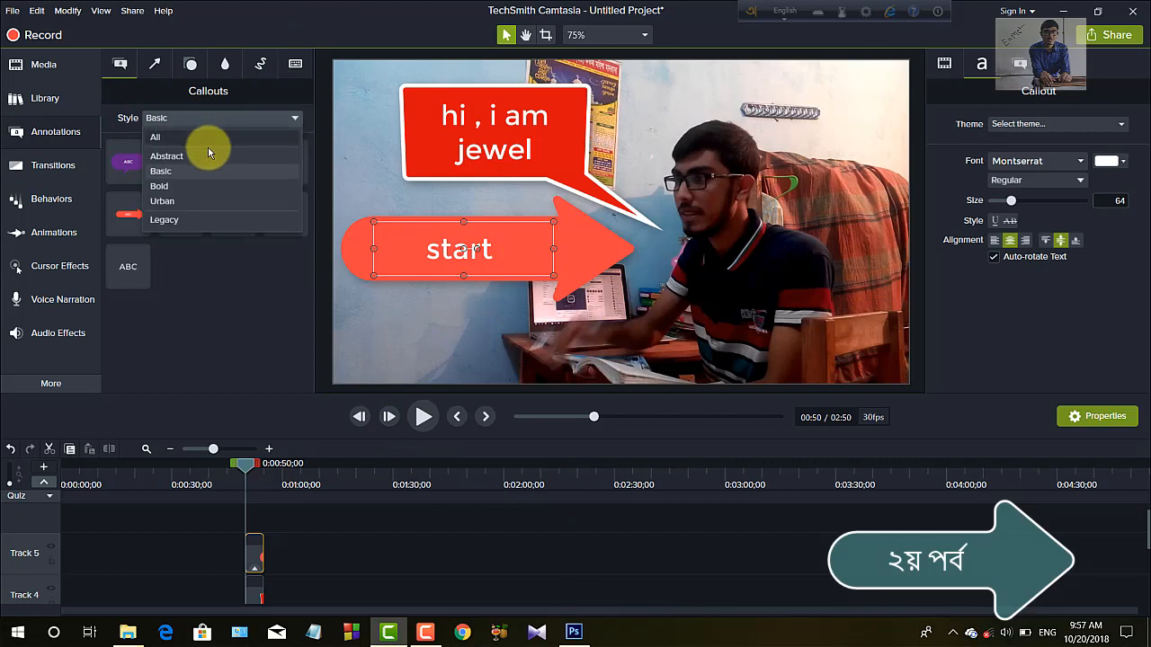
left_click(171, 137)
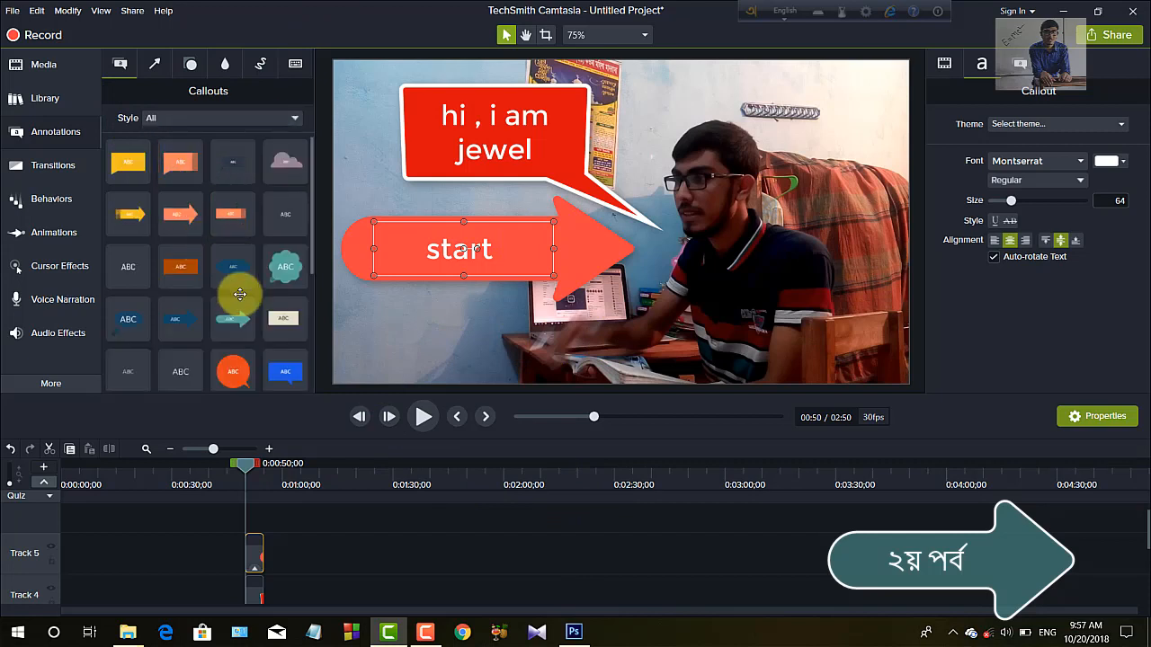
scroll(254, 308, "down", 2)
scroll(254, 308, "down", 2)
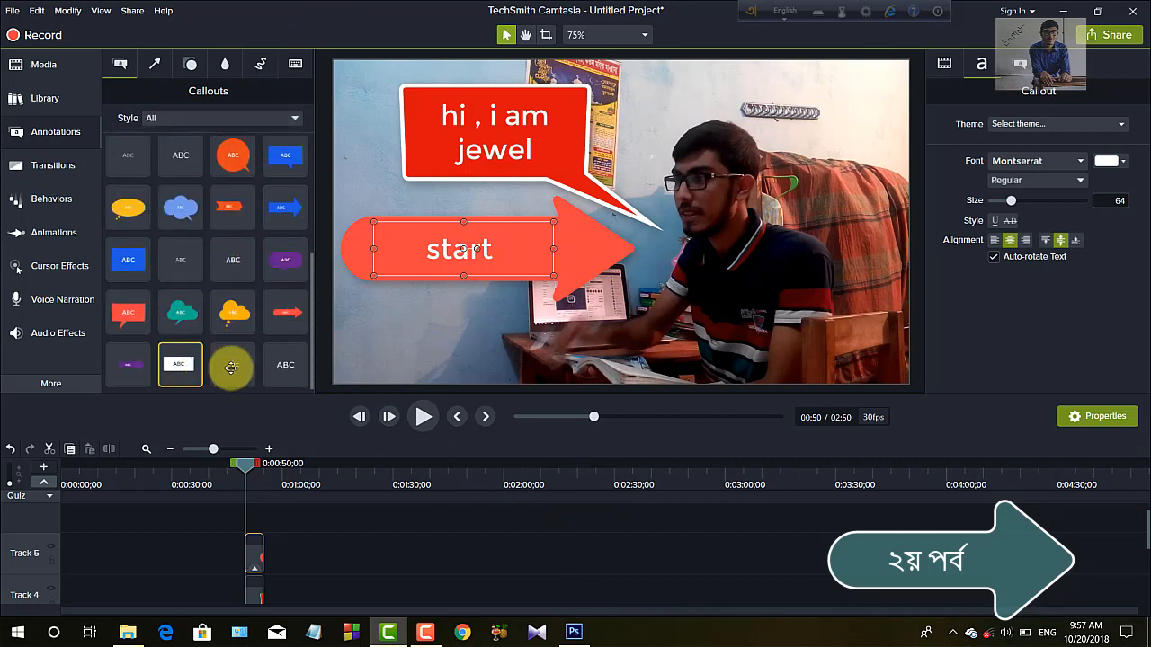
scroll(233, 355, "up", 2)
scroll(235, 316, "up", 4)
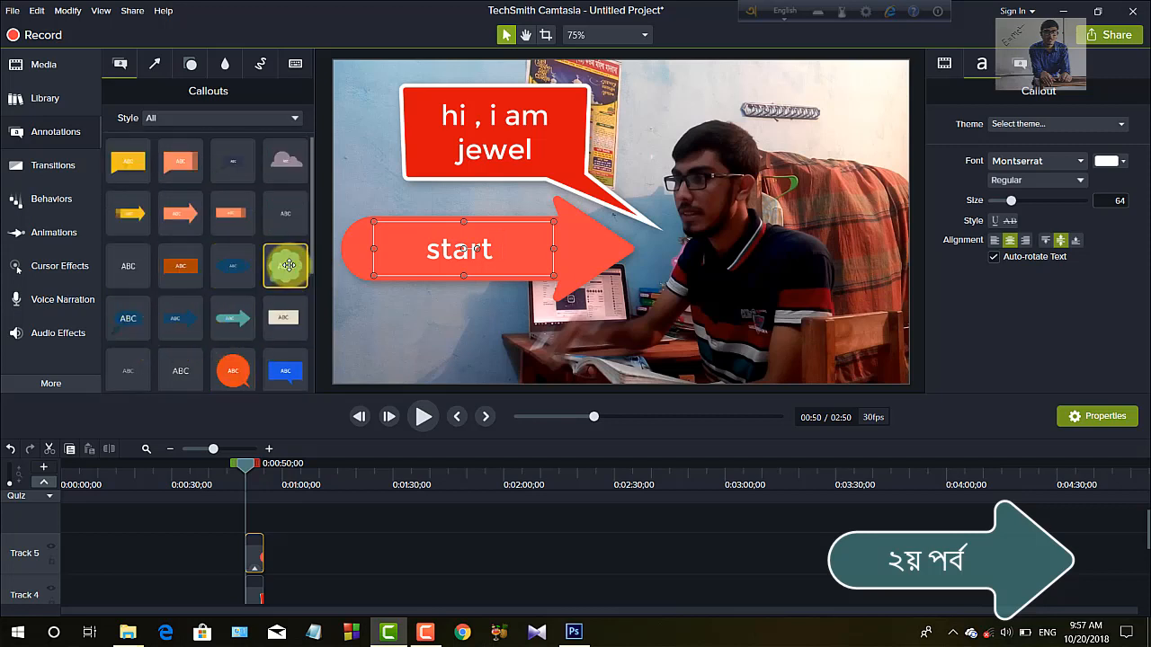
left_click_drag(285, 274, 790, 171)
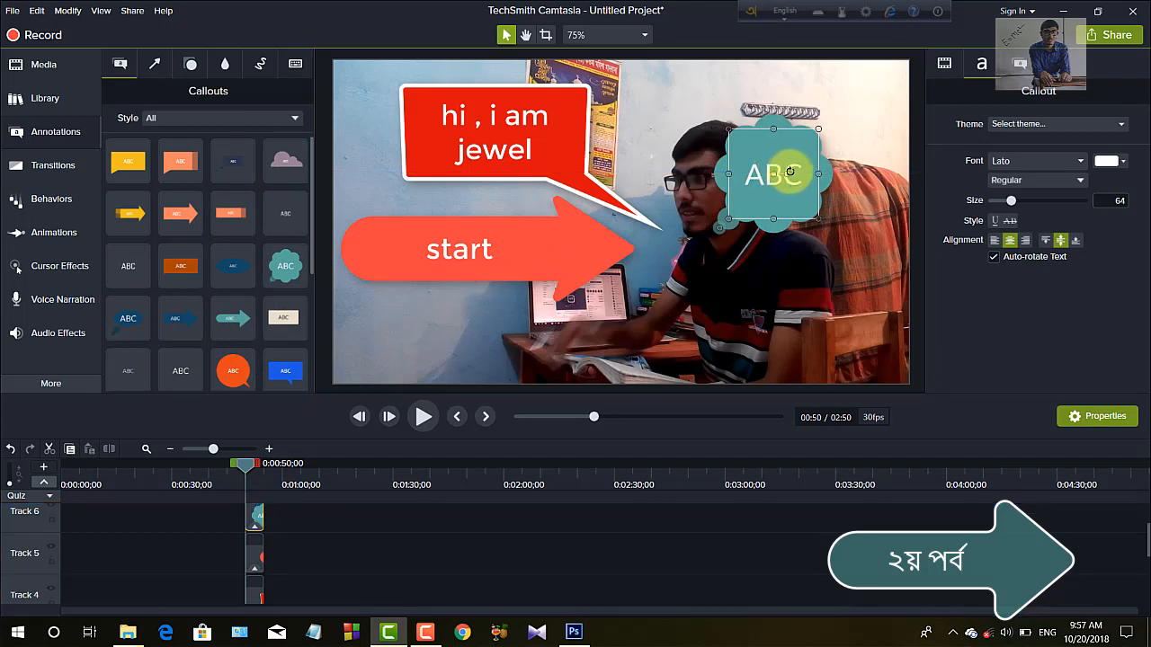
double_click(791, 171)
type("sdf")
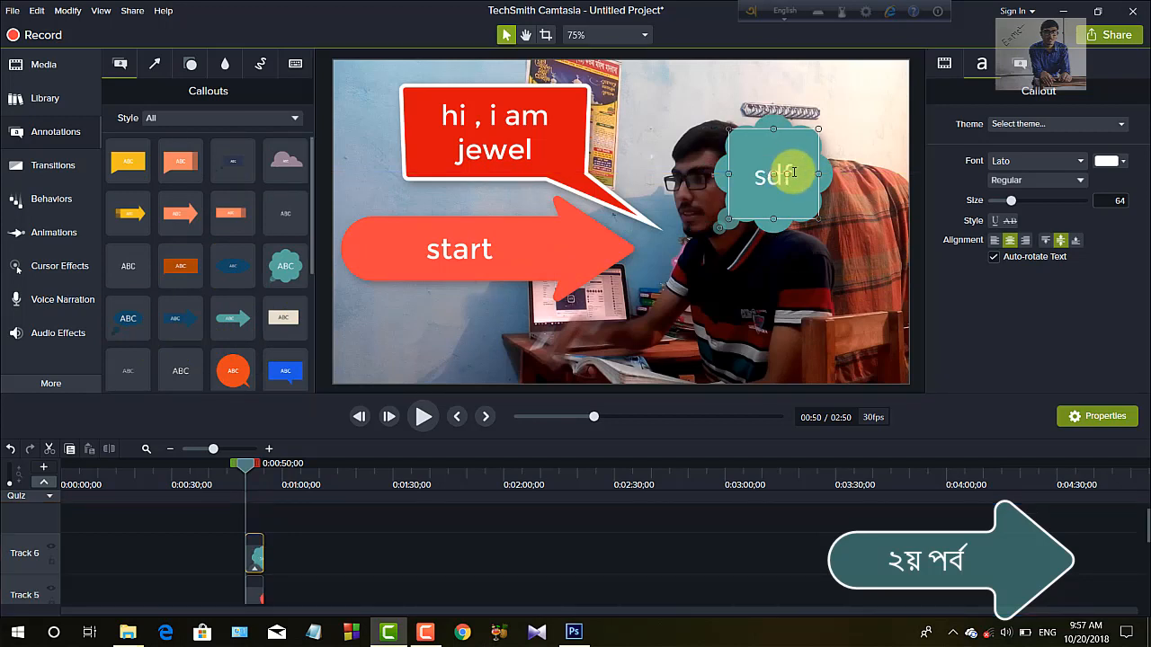
type("sdkjgfsdfdsf")
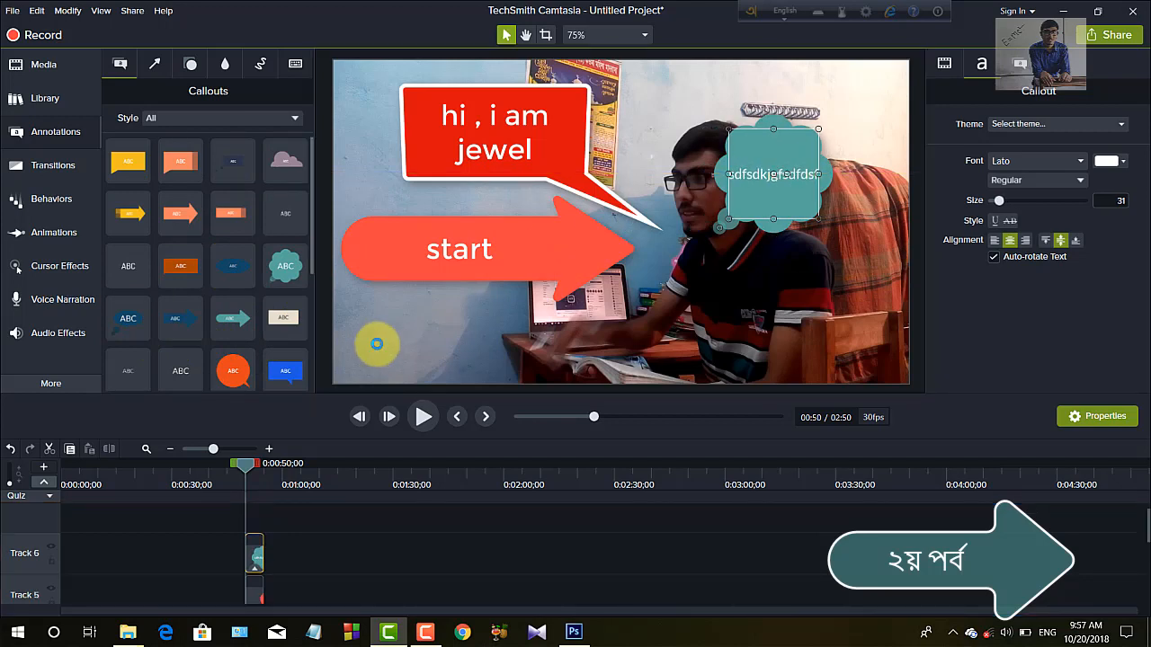
- Look through the remaining callout styles and the Arrows & Lines annotations
scroll(188, 151, "down", 2)
left_click(270, 122)
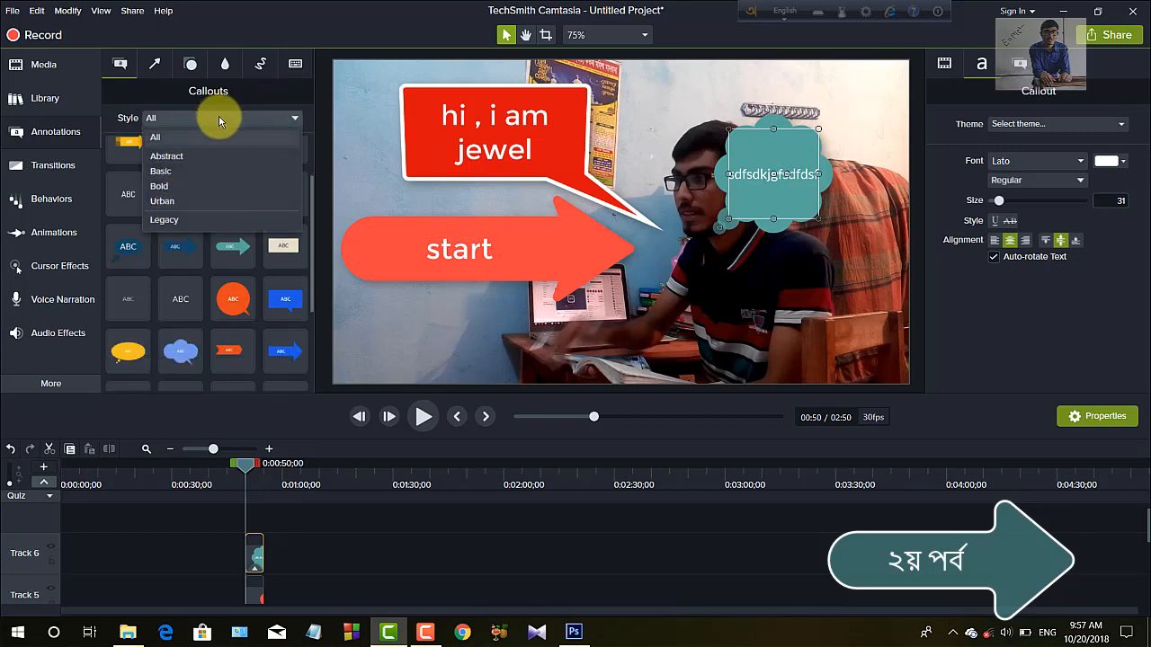
left_click(319, 34)
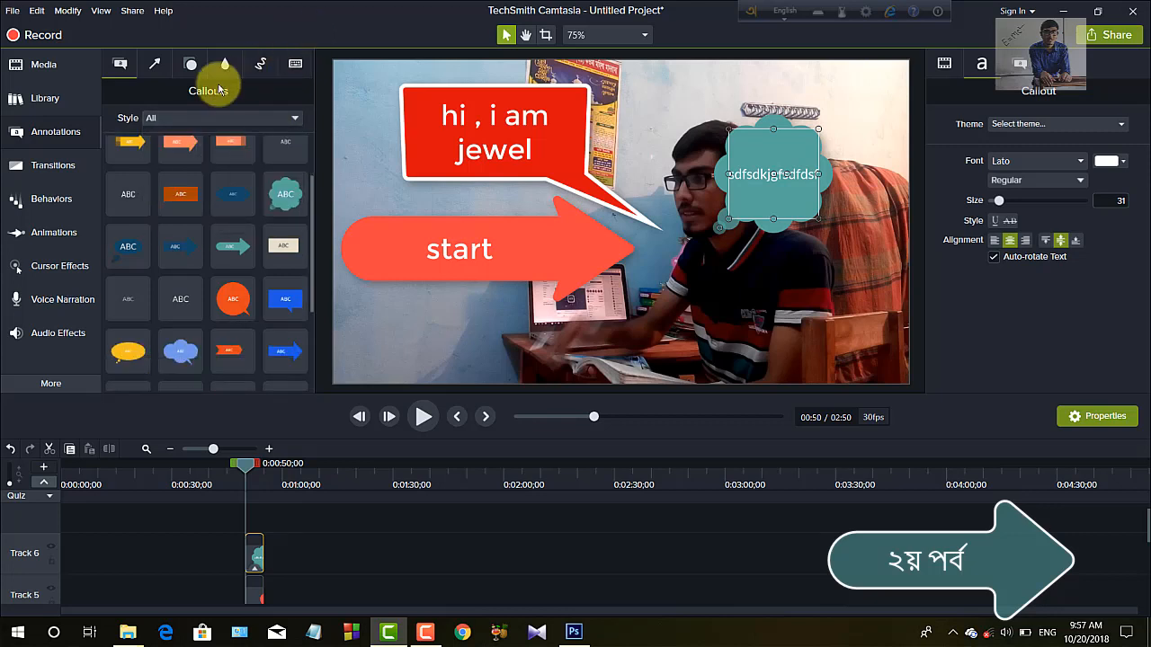
left_click(154, 66)
scroll(197, 248, "down", 3)
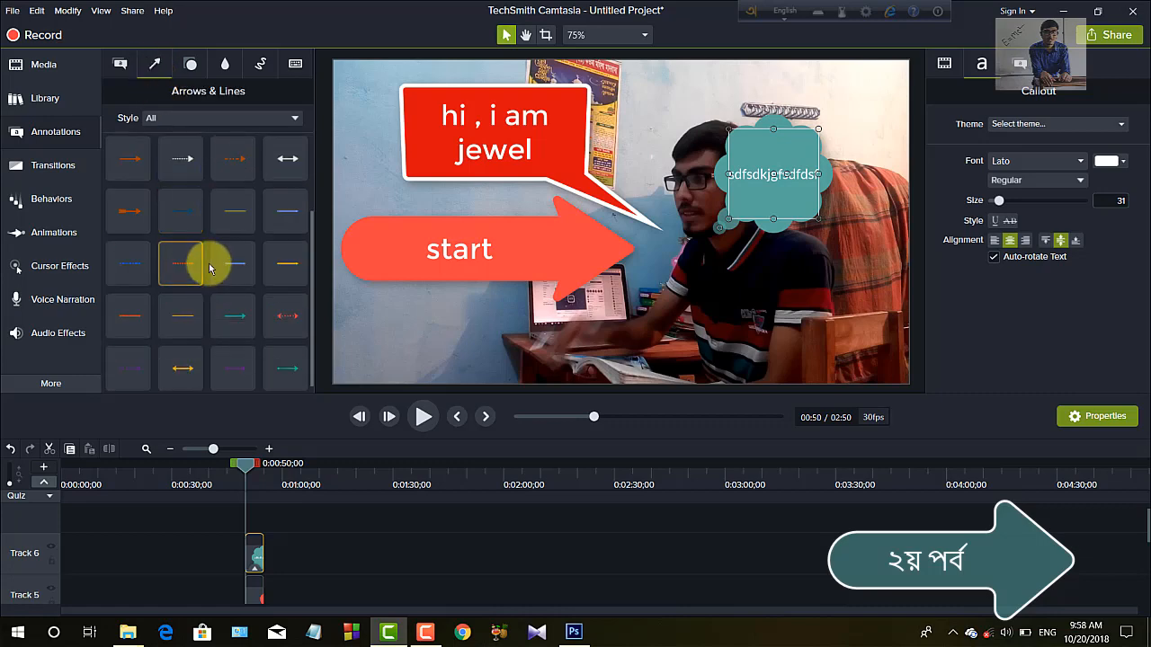
- Scrub past the callouts and back, and try stretching the teal callout's clip on Track 6 to about 2:28 before shortening it again
left_click_drag(243, 467, 317, 474)
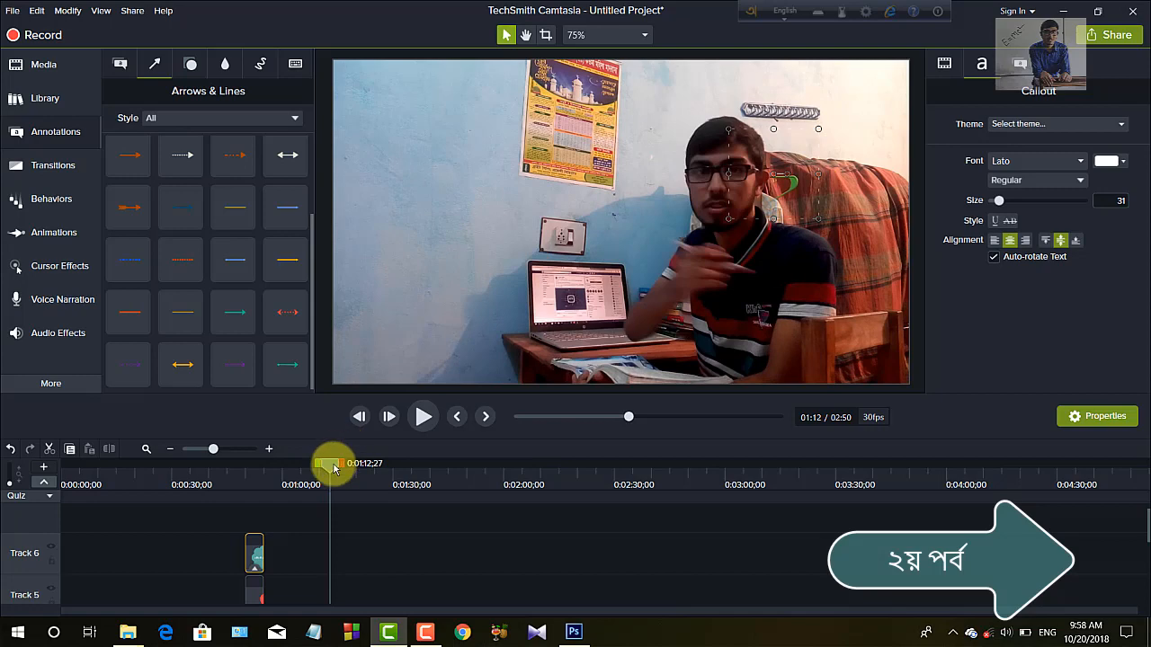
left_click_drag(332, 467, 255, 466)
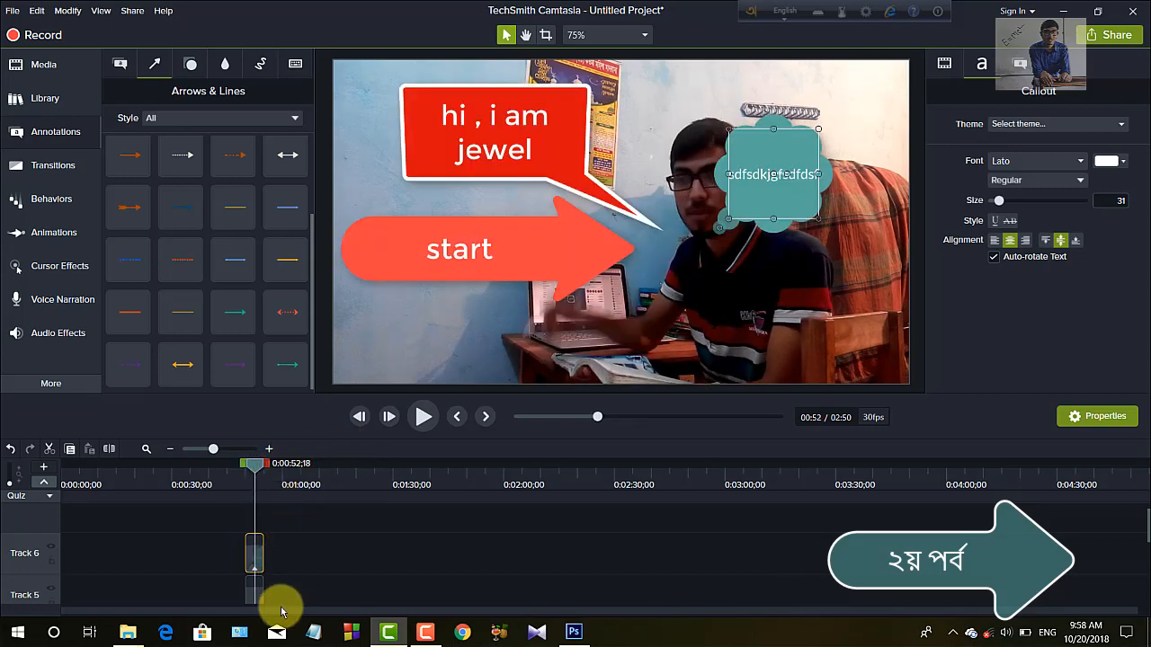
scroll(260, 557, "down", 2)
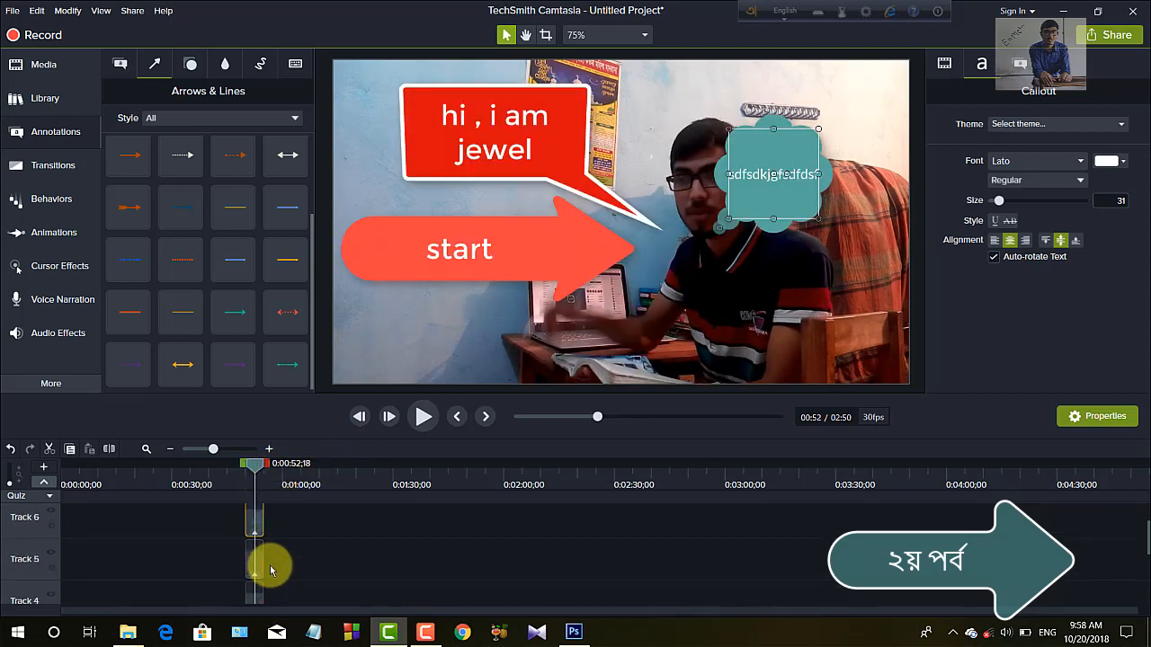
mouse_move(271, 570)
left_mouse_down()
mouse_move(258, 585)
mouse_move(265, 562)
left_mouse_up()
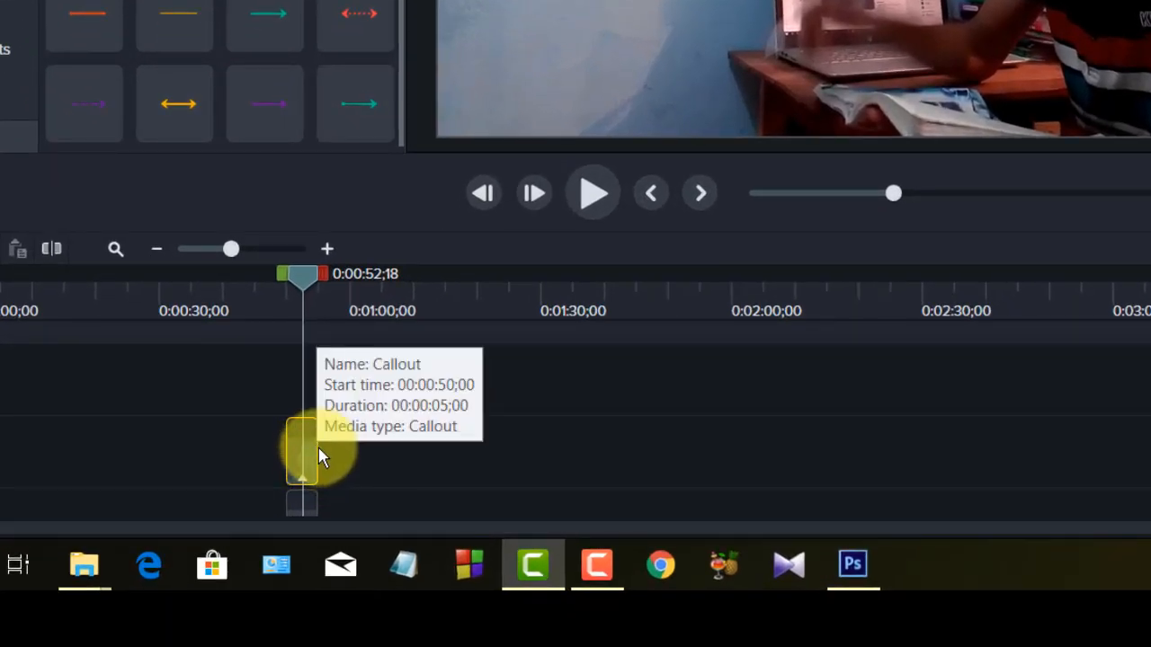
left_click_drag(317, 449, 1150, 454)
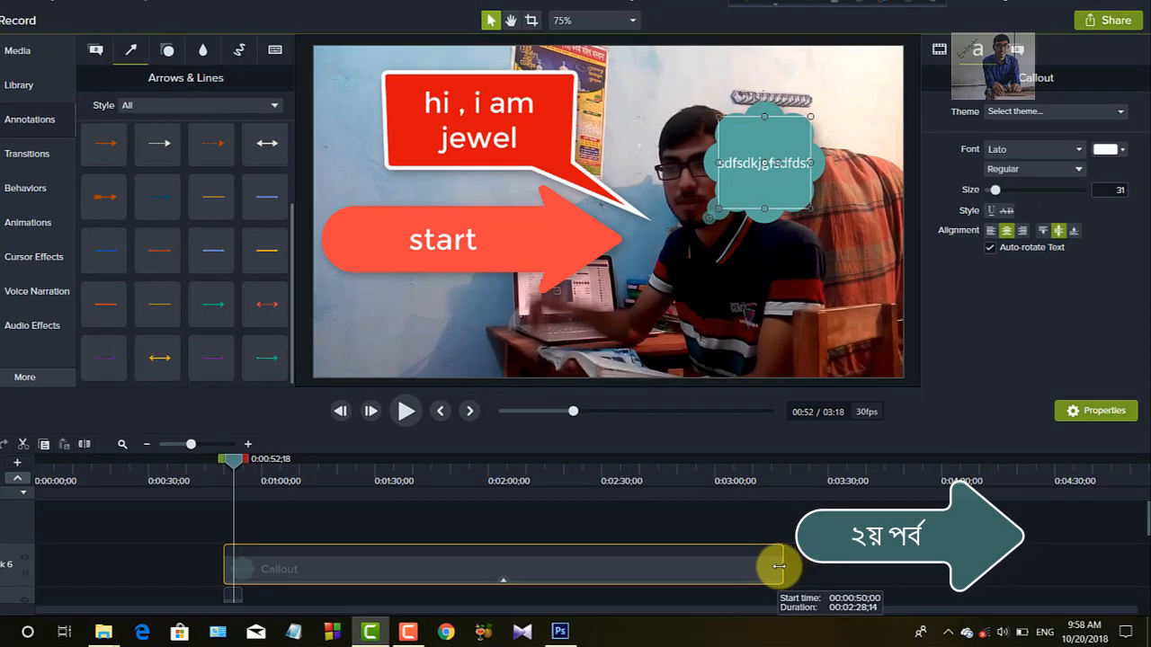
left_click_drag(779, 566, 244, 589)
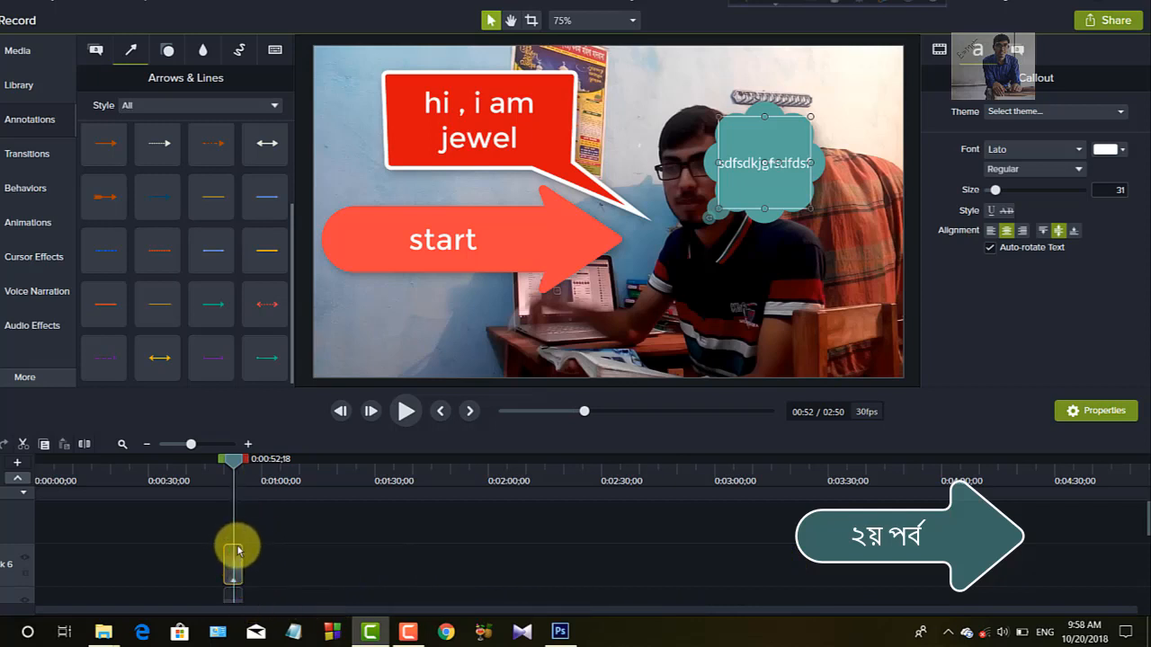
scroll(237, 552, "down", 2)
scroll(236, 566, "up", 2)
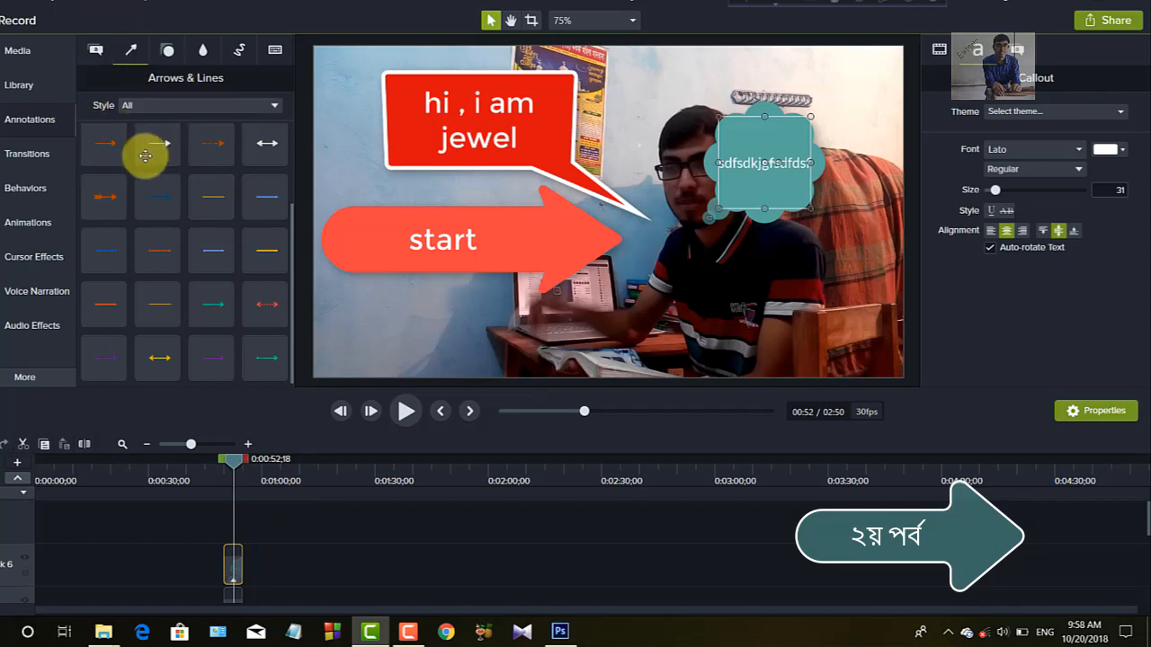
- Move the playhead to 0:01:02;25 and add a yellow arrow slanting up across the wall calendar
scroll(220, 195, "up", 2)
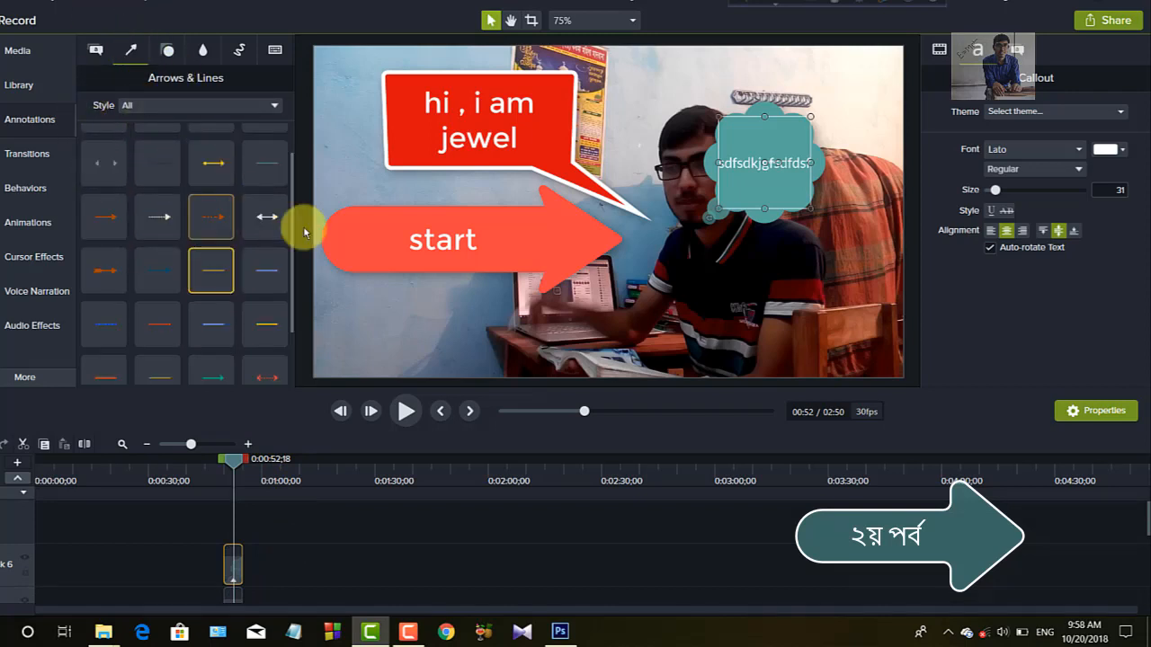
scroll(177, 237, "down", 1)
left_click_drag(234, 463, 271, 460)
scroll(180, 235, "down", 1)
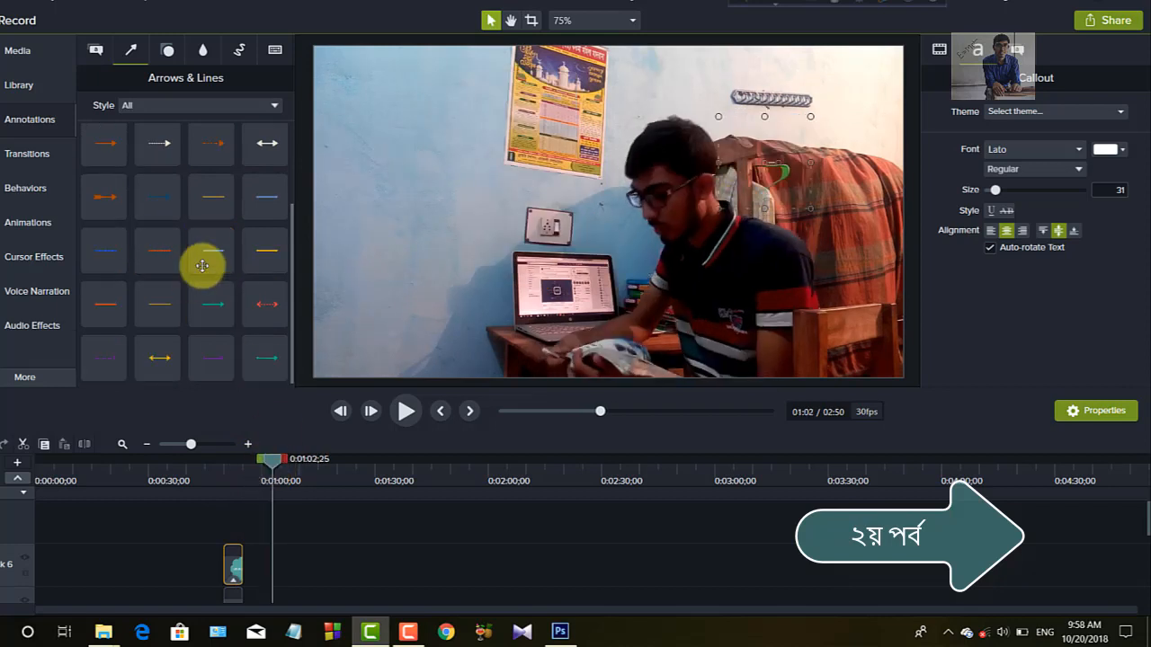
scroll(203, 266, "up", 3)
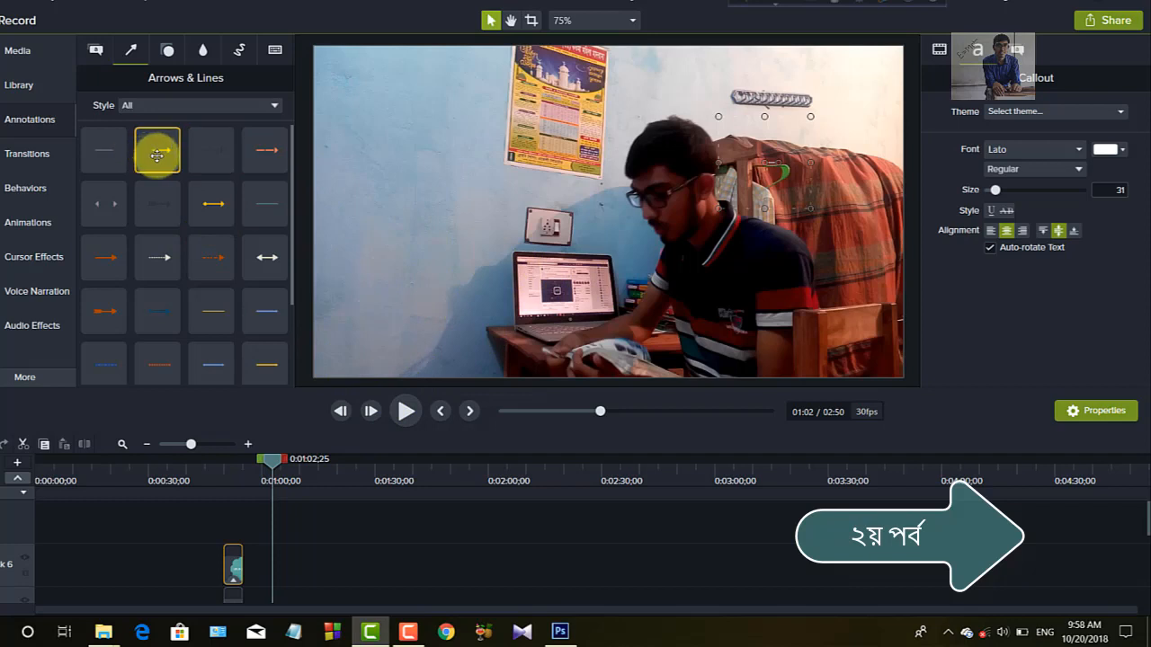
left_click_drag(160, 149, 686, 81)
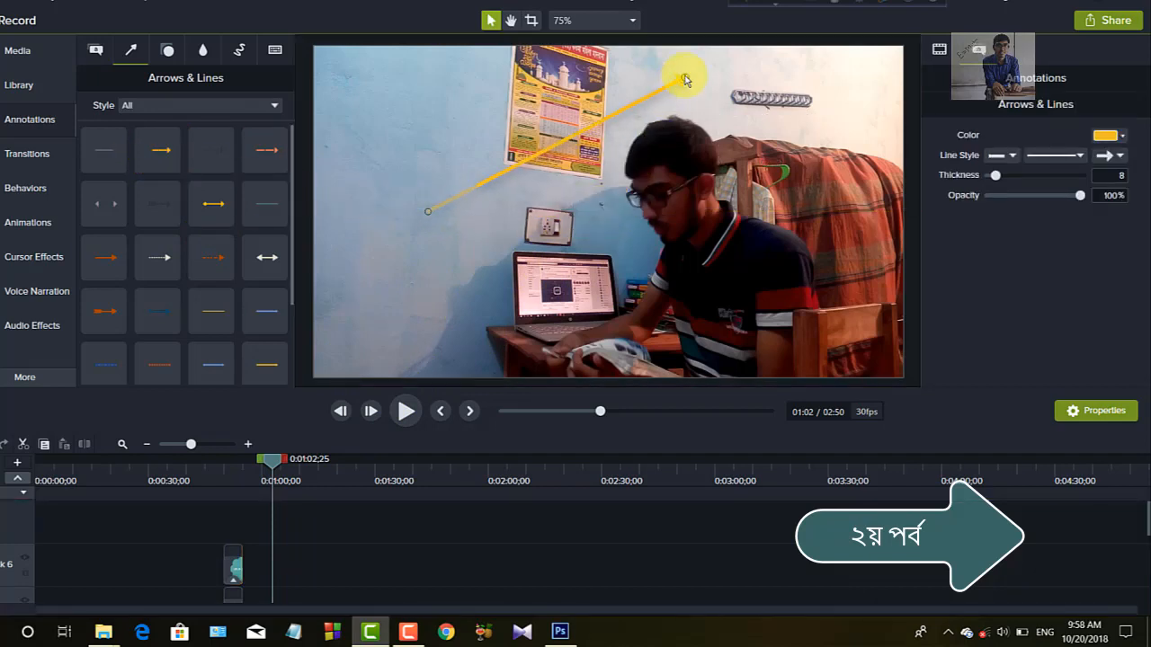
- Add a blue dashed line on the wall below the yellow arrow's tail and shift the background video to X position 13.3
scroll(167, 237, "down", 3)
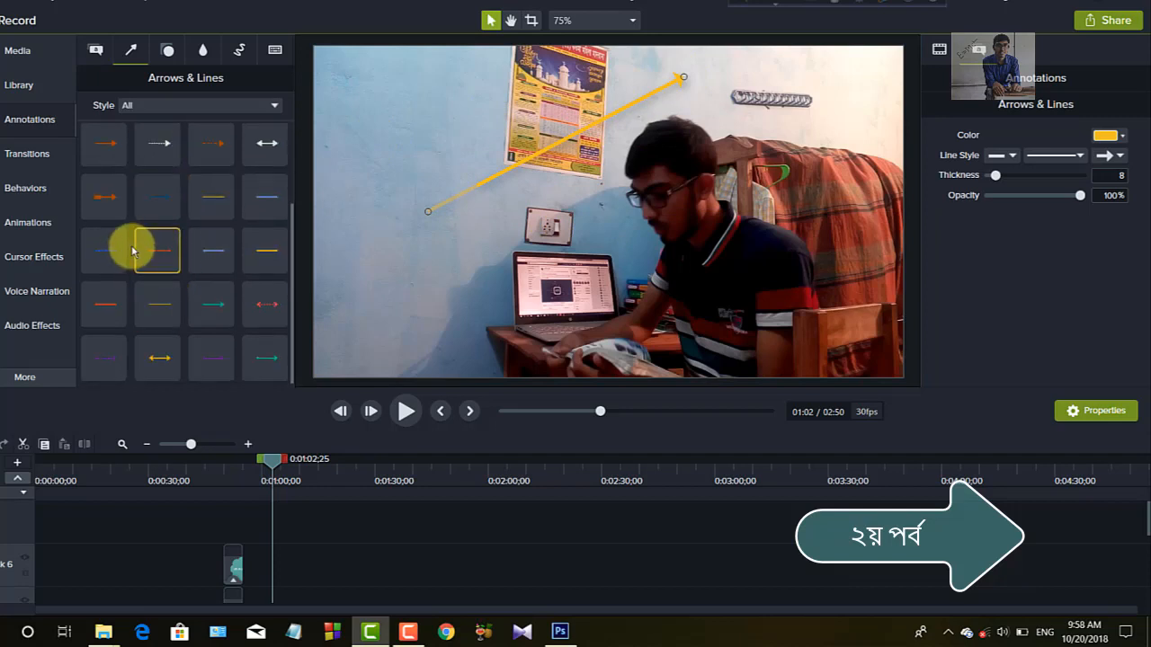
left_click_drag(115, 243, 451, 278)
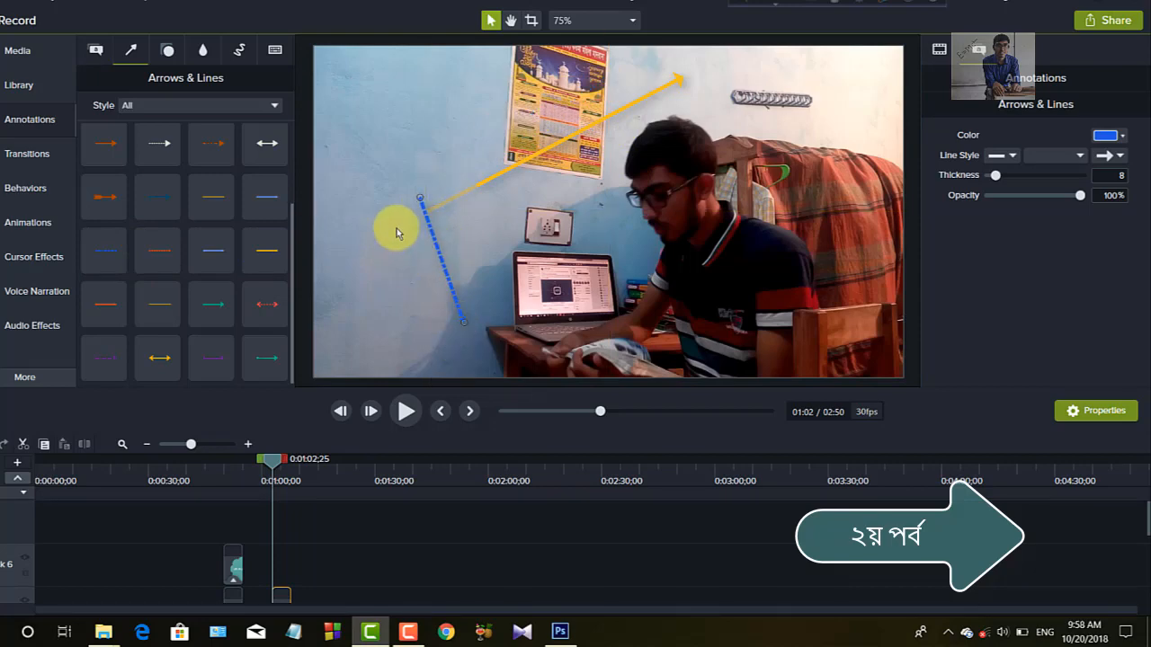
left_click_drag(418, 198, 471, 230)
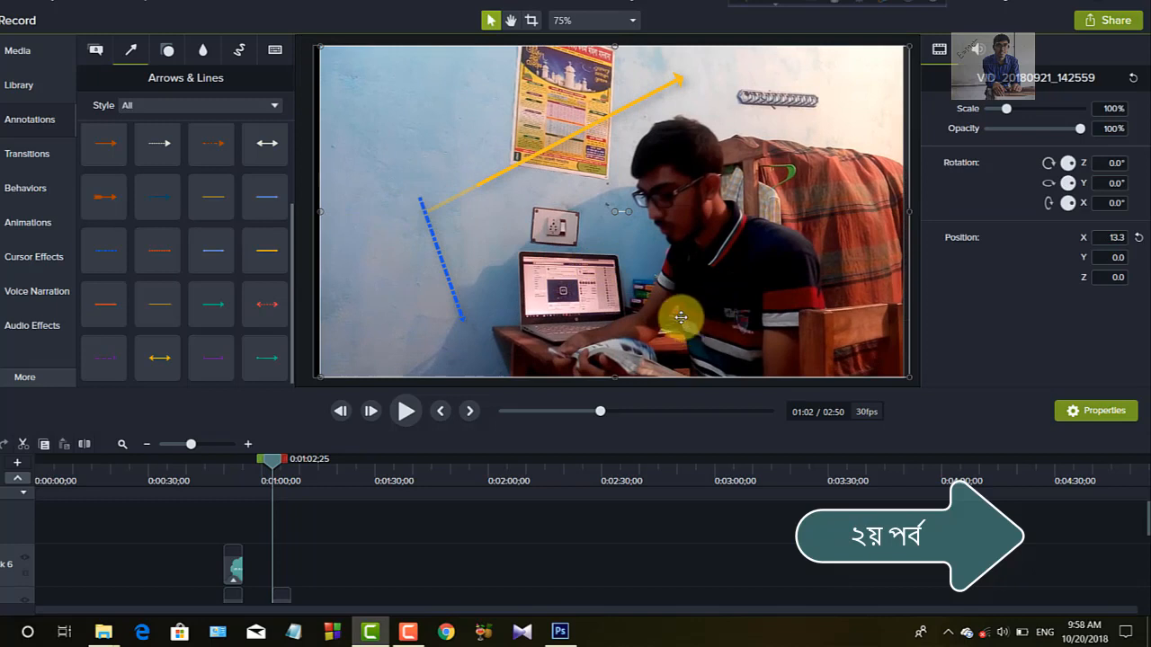
scroll(481, 322, "down", 1)
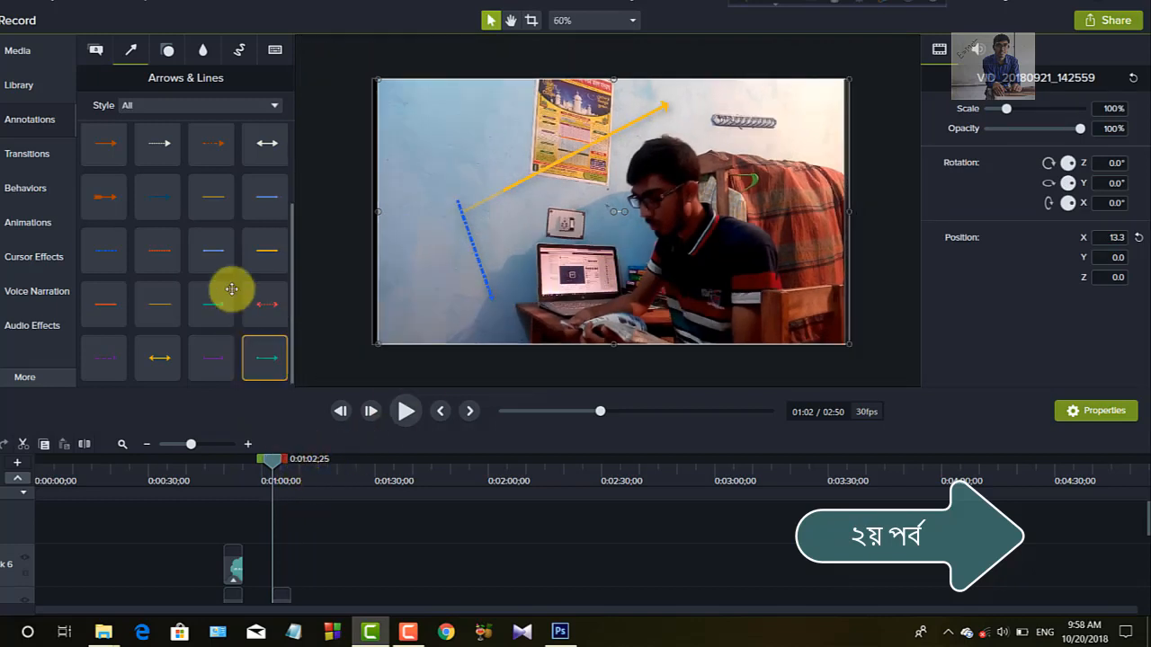
- Move the playhead to 0:01:11;18 and bring up the Shapes annotations
scroll(214, 330, "up", 2)
left_click_drag(274, 463, 304, 462)
left_click(168, 54)
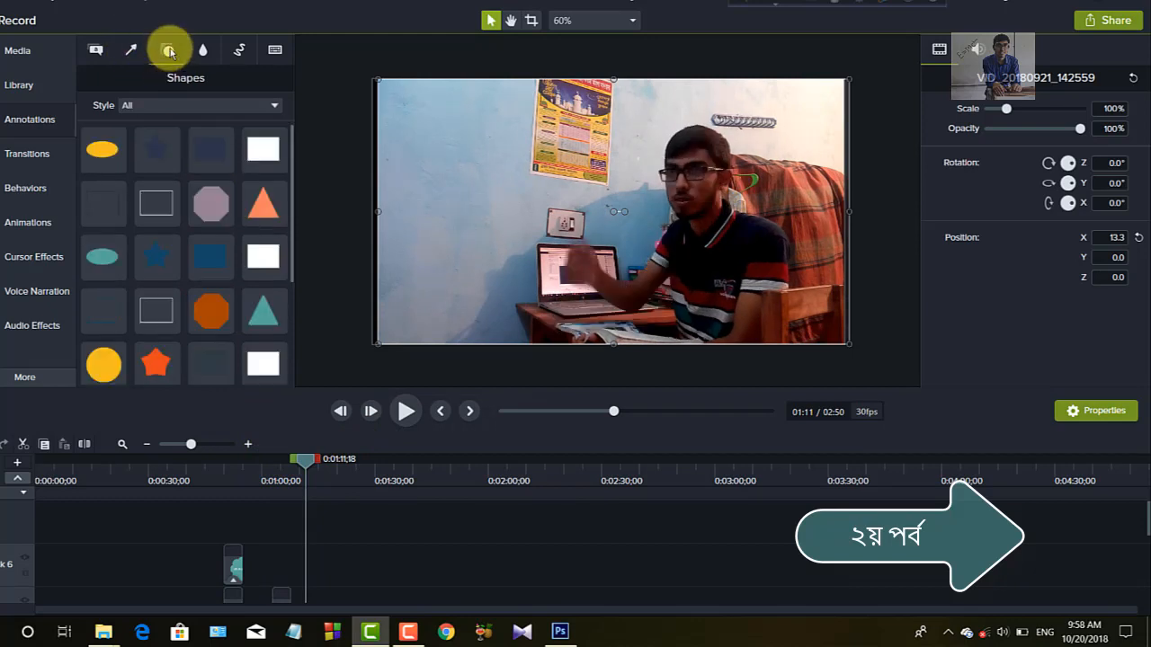
scroll(216, 263, "down", 1)
scroll(216, 263, "down", 3)
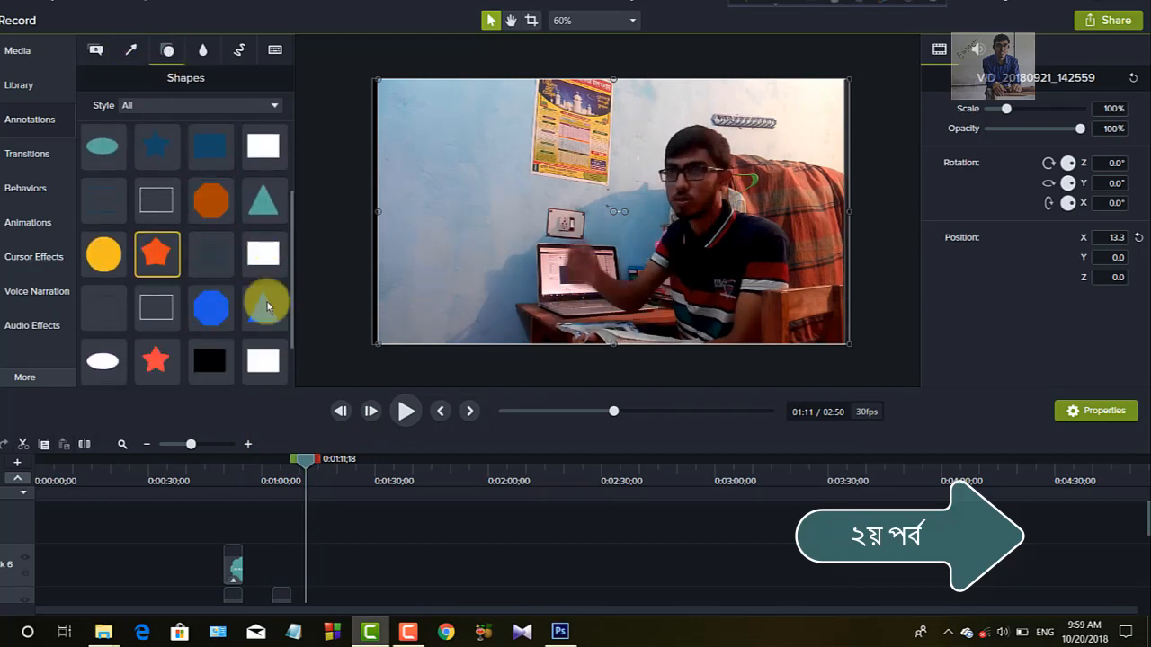
- Look through the shapes in the Abstract and Basic styles, then restore the style filter to All
left_click(258, 111)
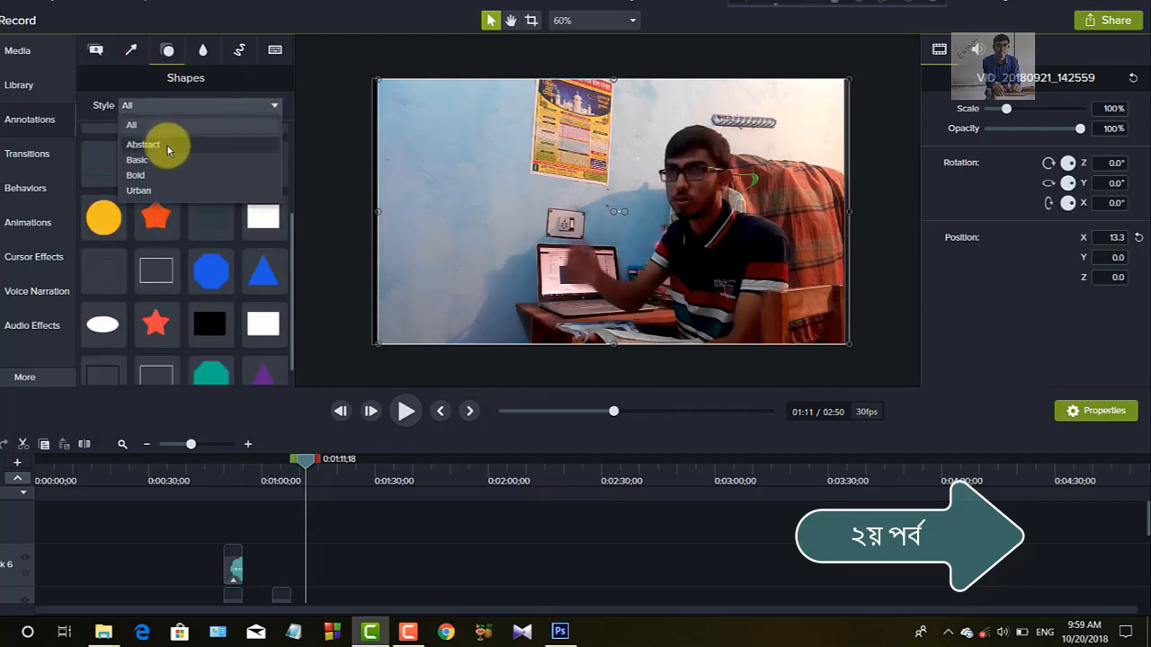
left_click(168, 144)
left_click(211, 106)
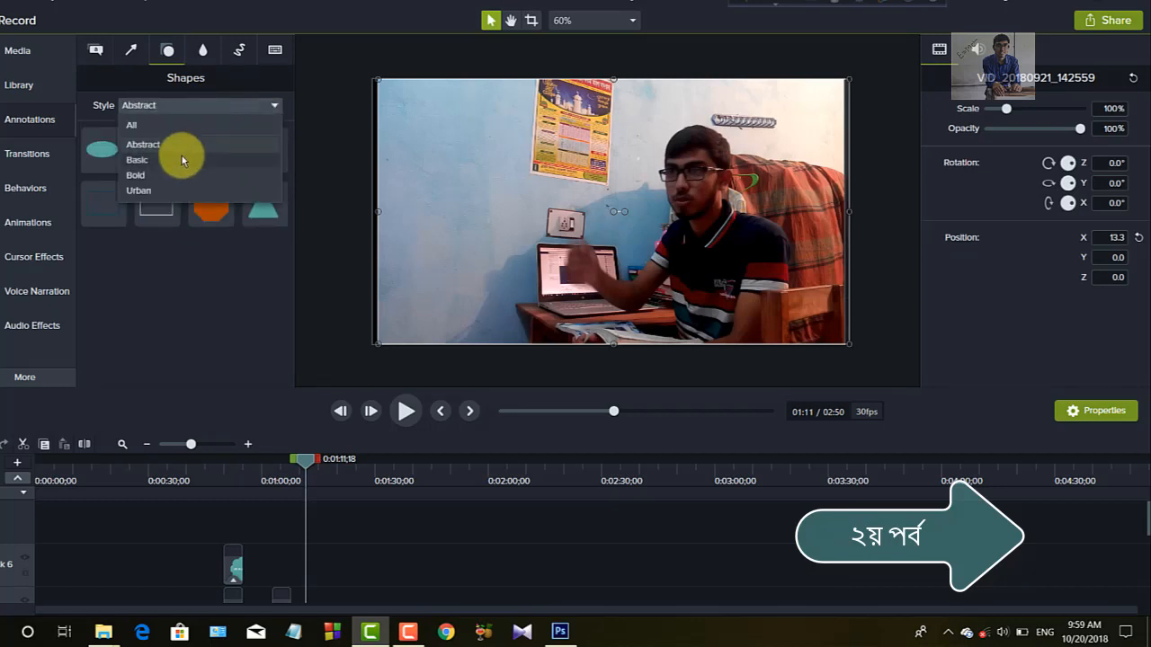
left_click(184, 159)
left_click(237, 107)
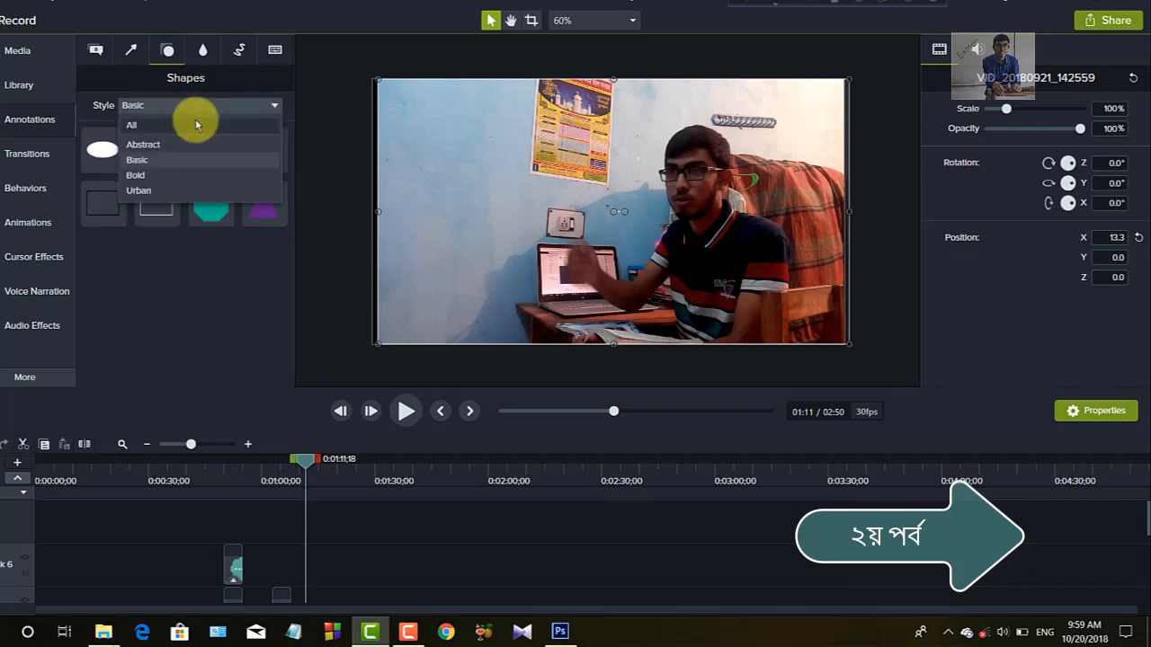
left_click(133, 125)
scroll(218, 256, "down", 1)
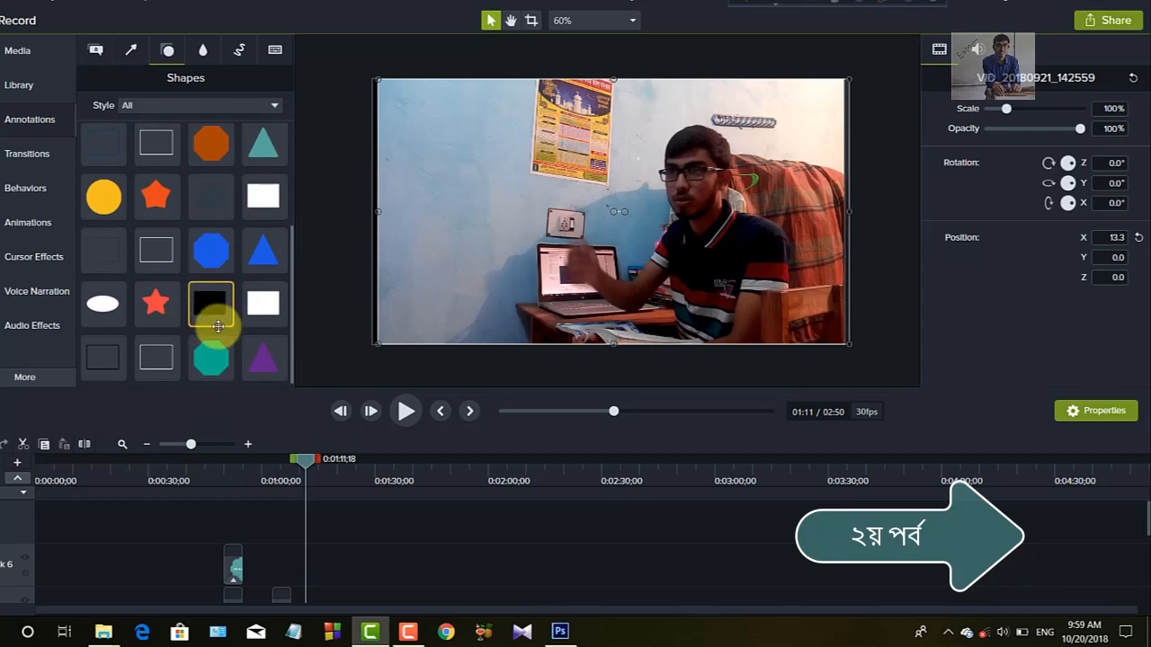
scroll(216, 270, "up", 4)
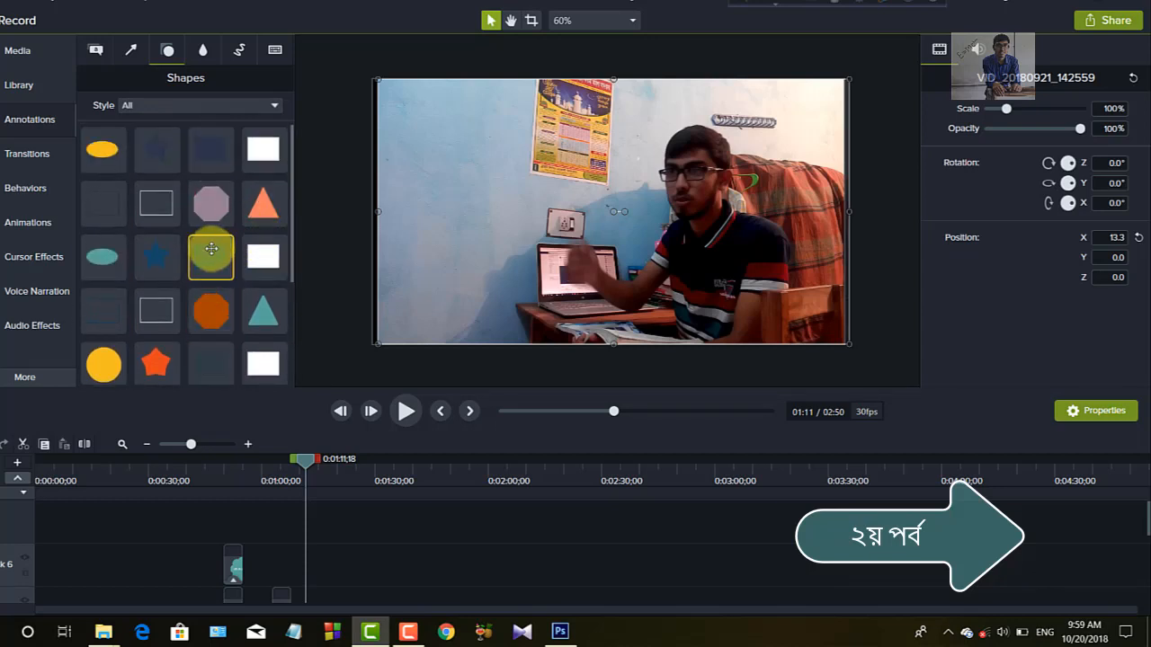
- Add the mauve octagon at 100% fill opacity and place it over the wall beside the man, partly covering the laptop
left_click_drag(210, 201, 608, 90)
left_click_drag(526, 180, 483, 210)
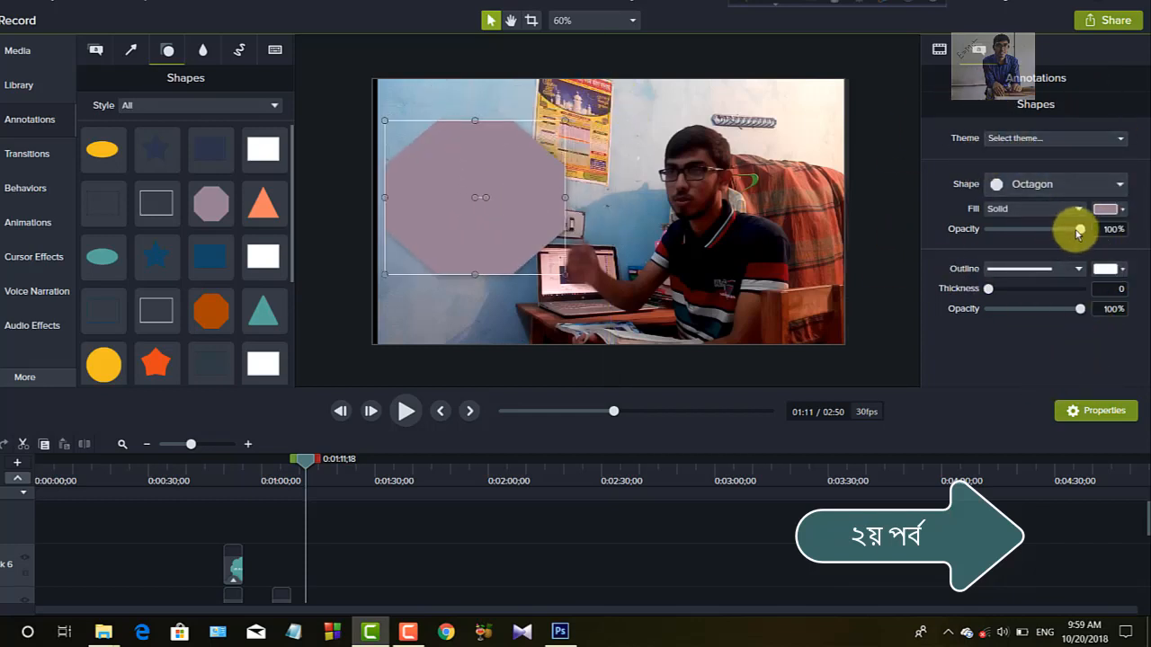
mouse_move(1077, 228)
left_mouse_down()
mouse_move(1009, 231)
mouse_move(1080, 230)
left_mouse_up()
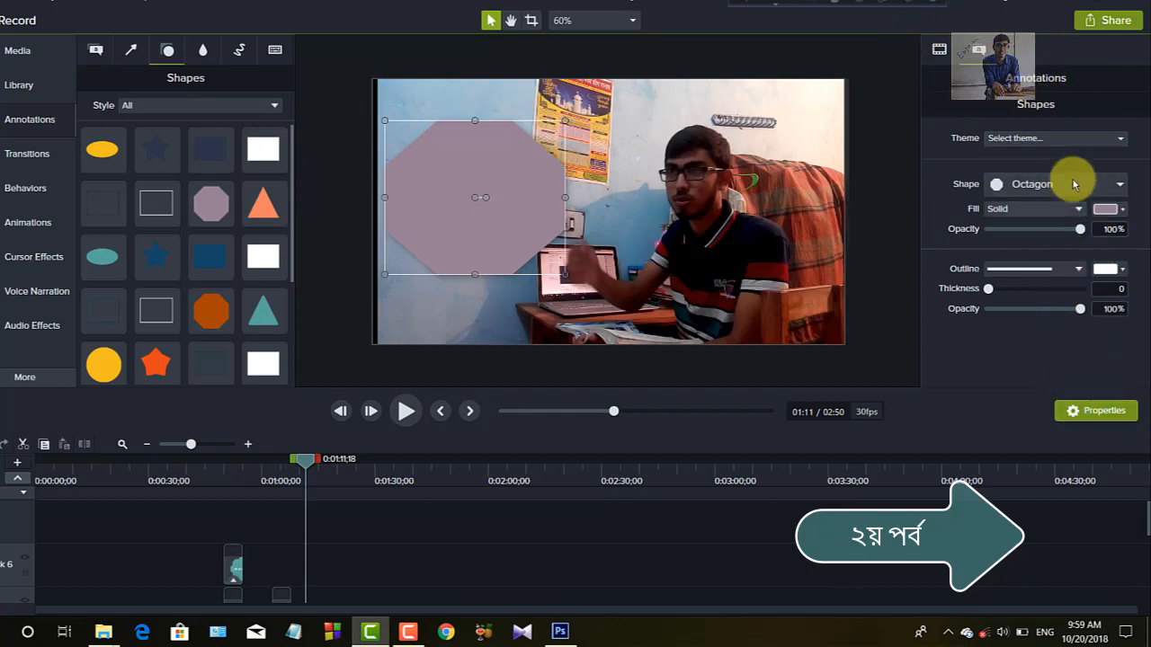
left_click(198, 54)
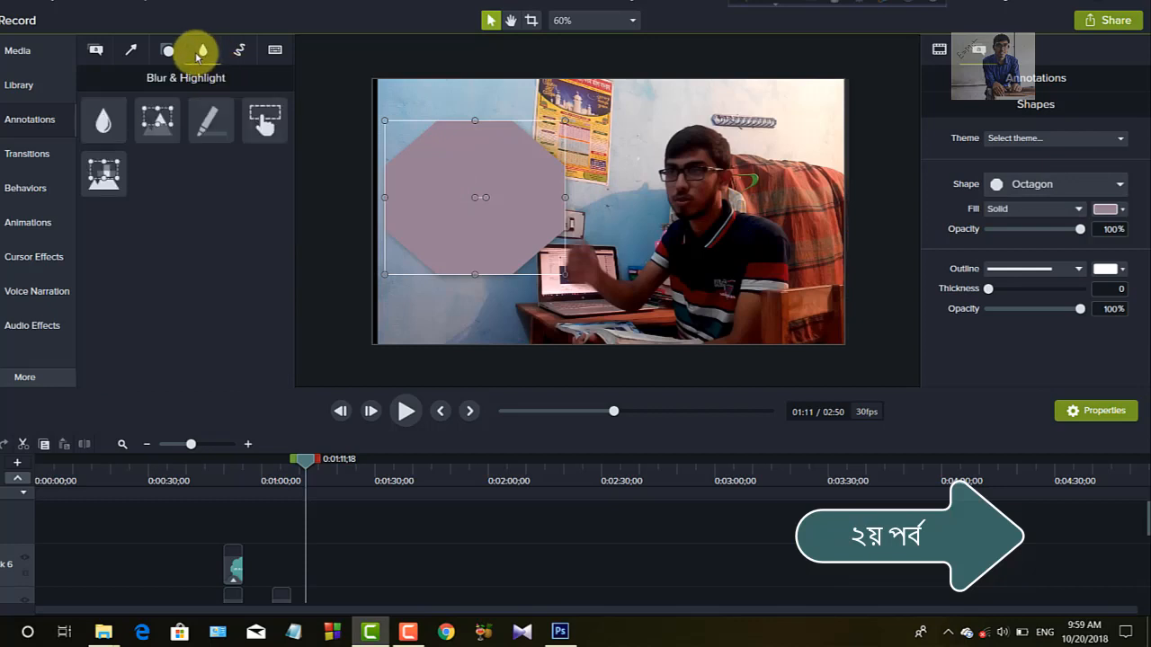
left_click_drag(525, 182, 544, 215)
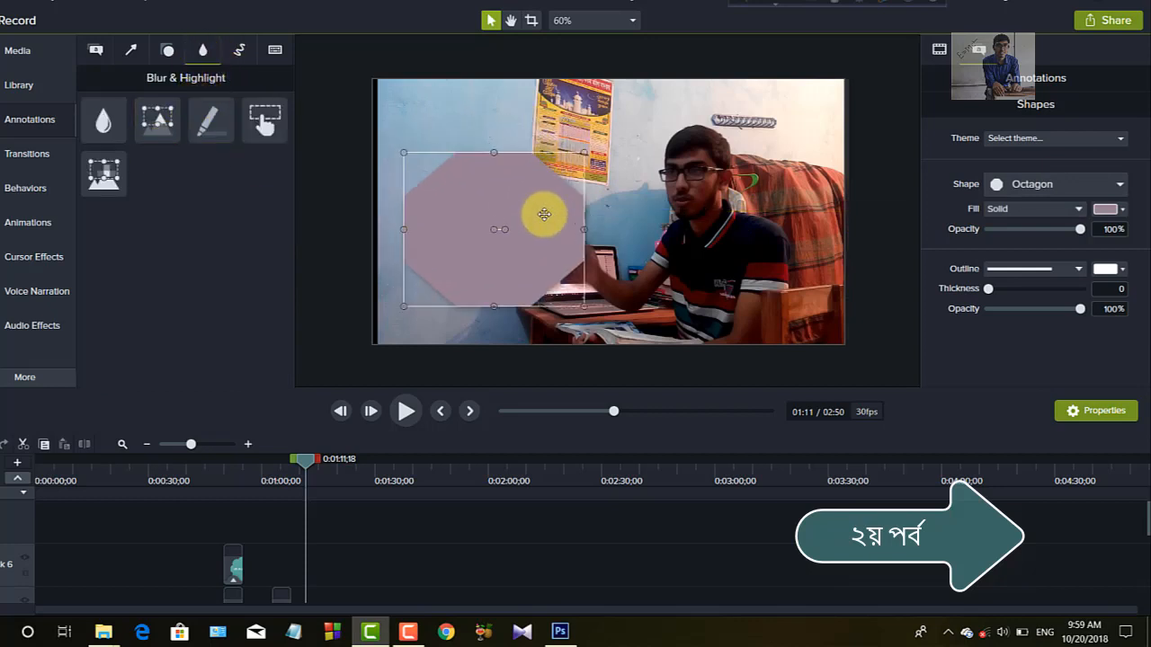
- Move the playhead past the octagon's clip to 0:01:27;21
scroll(346, 517, "down", 2)
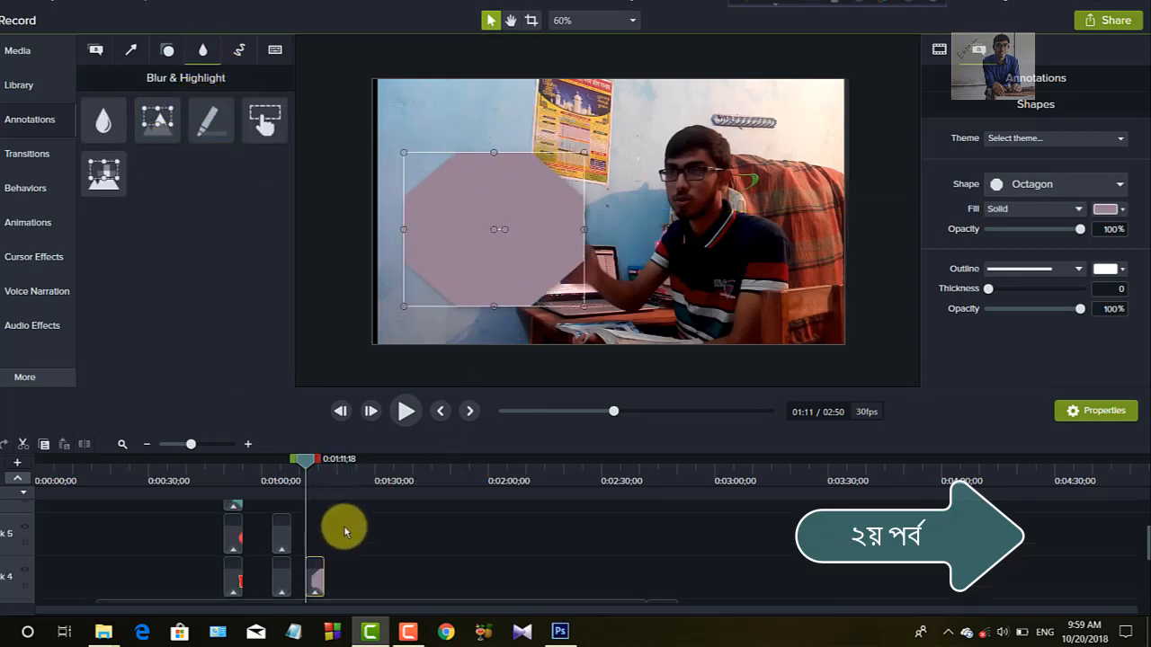
left_click_drag(305, 460, 368, 477)
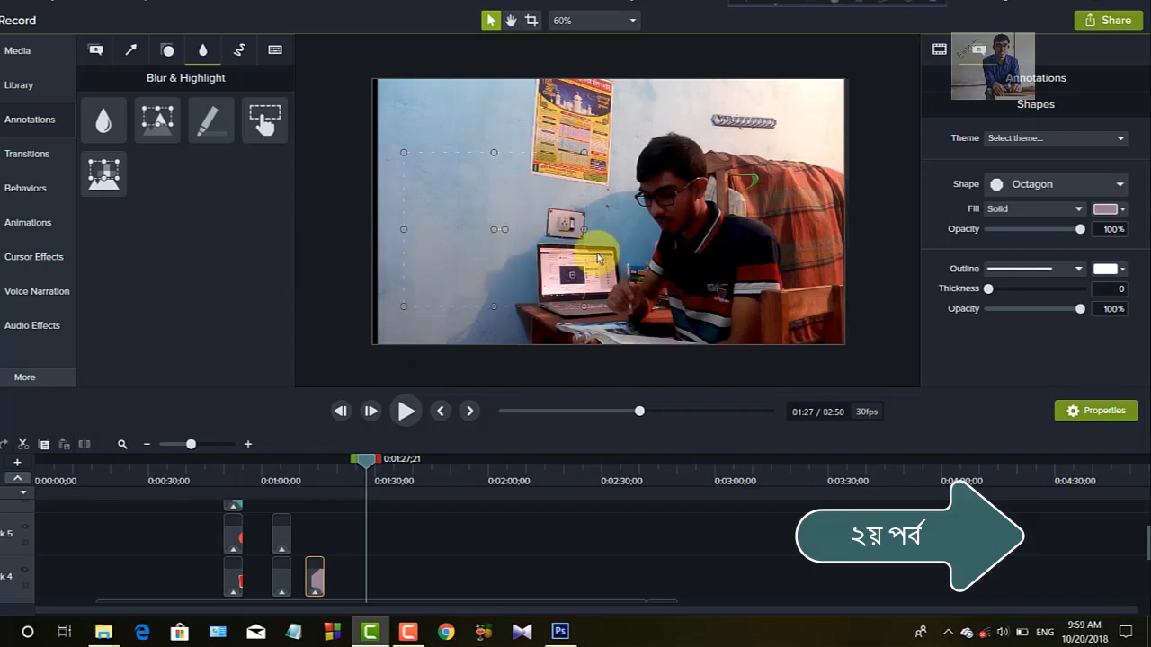
- Try a Spotlight annotation over the man's head and undo it
left_click(648, 186)
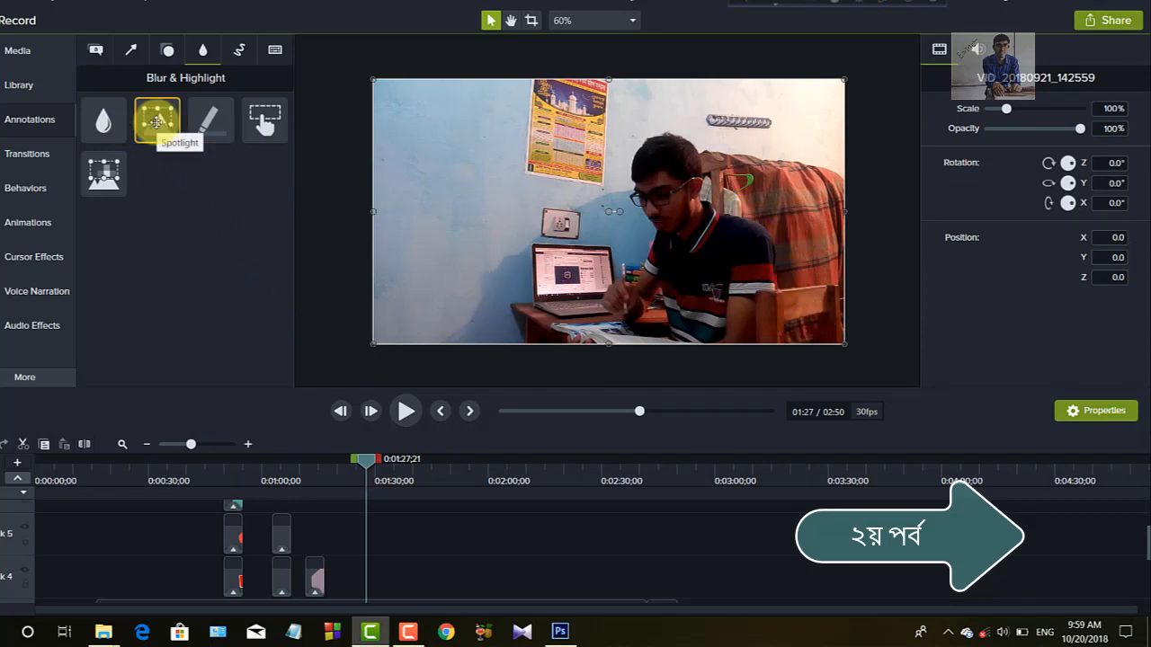
mouse_move(160, 119)
left_mouse_down()
mouse_move(648, 167)
mouse_move(676, 190)
left_mouse_up()
key("ctrl+z")
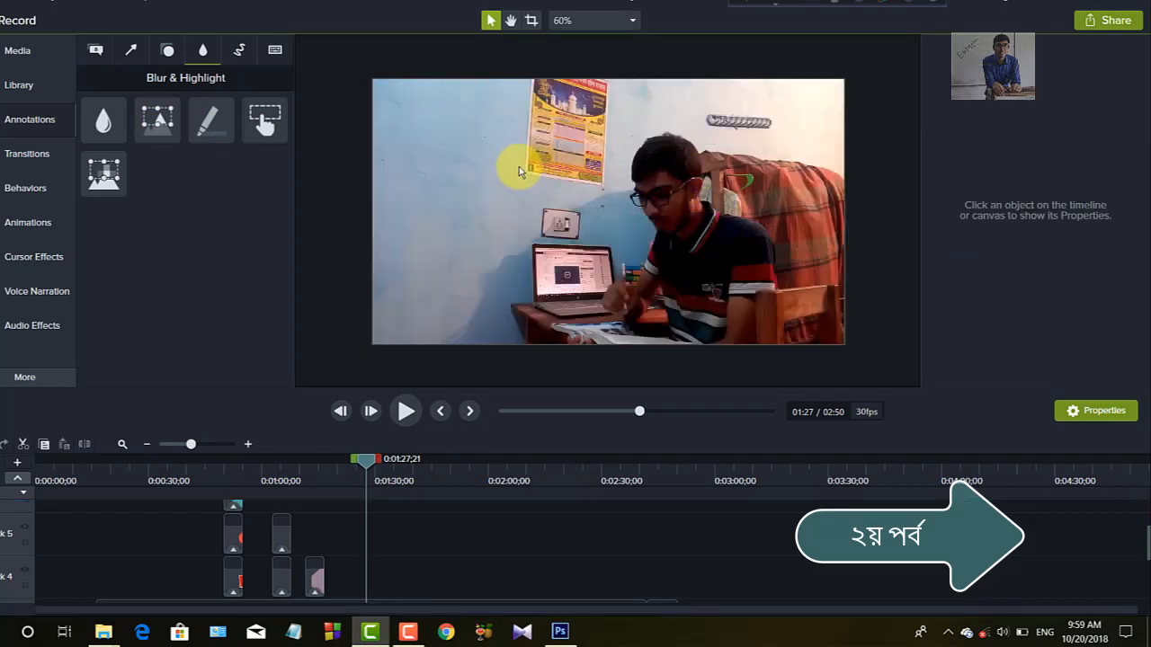
- Add a Blur annotation over the man's head and enlarge it to cover the head and its surroundings
mouse_move(170, 130)
left_mouse_down()
mouse_move(560, 162)
mouse_move(584, 149)
mouse_move(611, 198)
mouse_move(656, 200)
mouse_move(670, 178)
mouse_move(685, 178)
left_mouse_up()
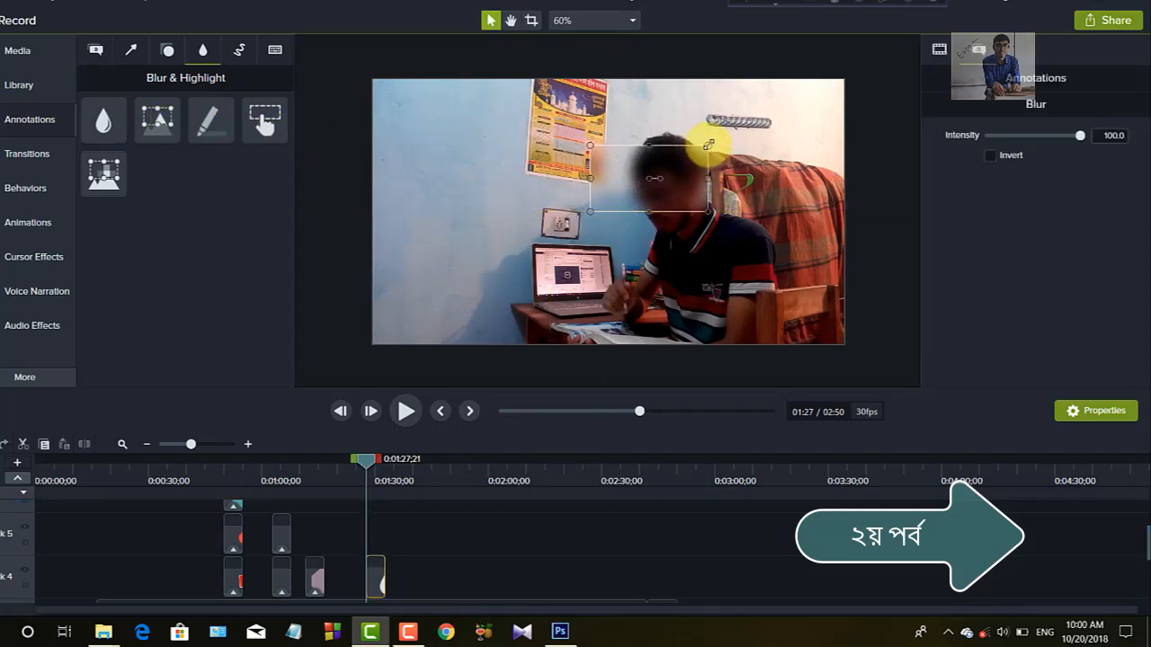
left_click_drag(727, 137, 771, 118)
left_click_drag(742, 168, 723, 181)
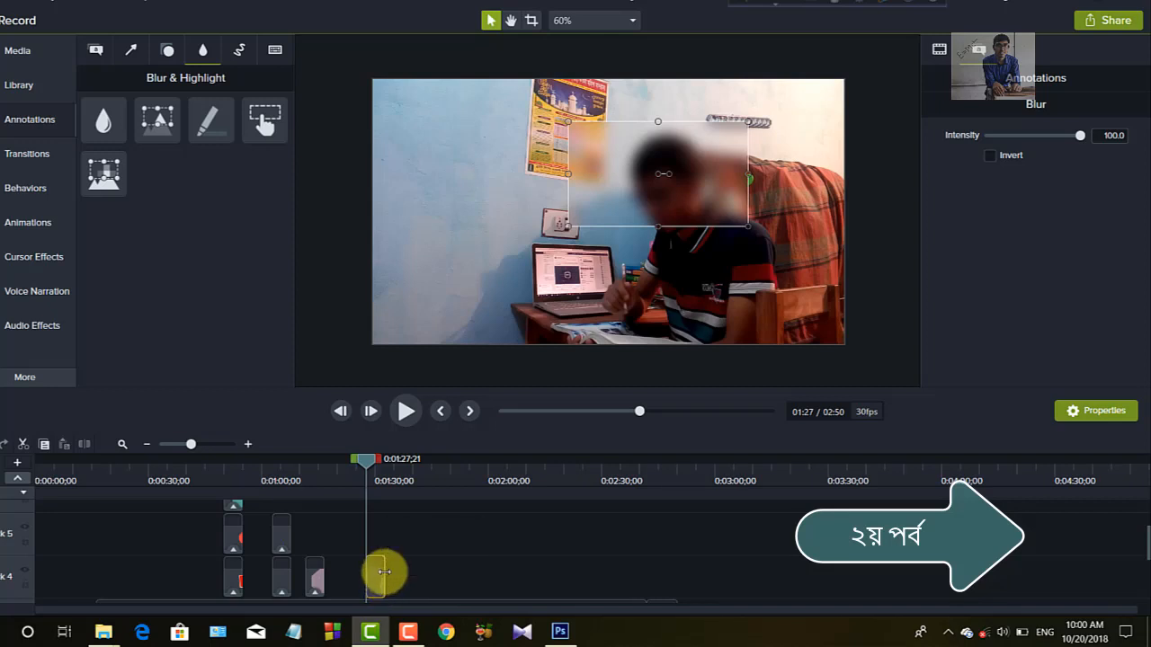
- Extend the Blur clip on Track 4 to about 2:42, preview it, and shift the blur area sideways to follow the man's head
left_click_drag(385, 572, 645, 542)
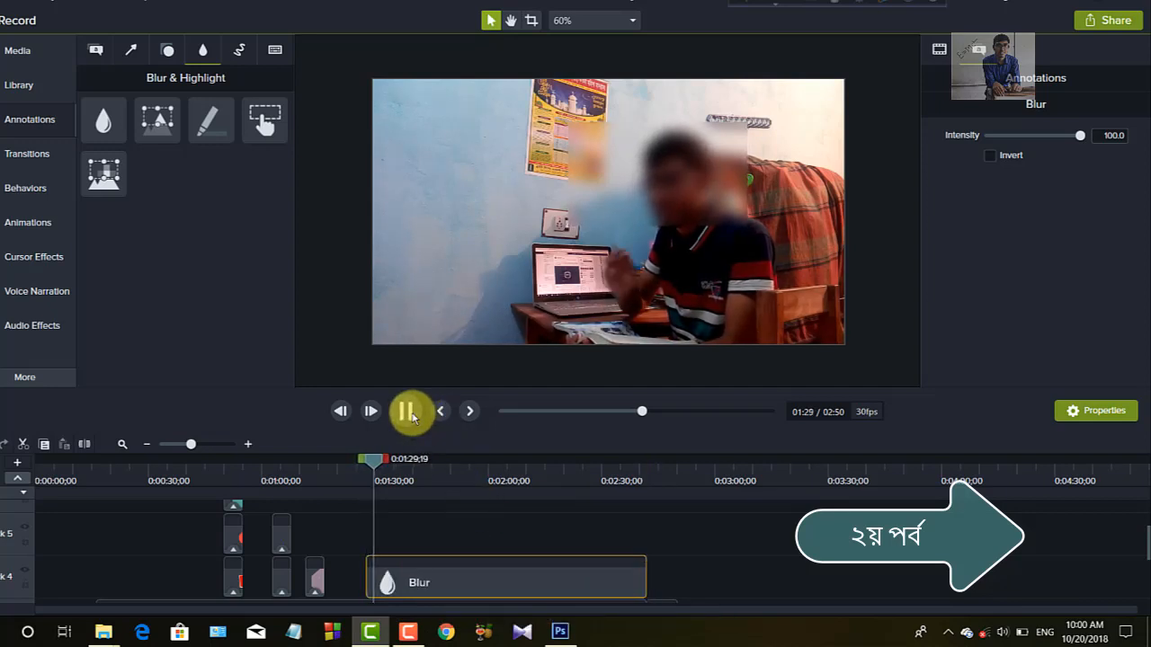
left_click(407, 411)
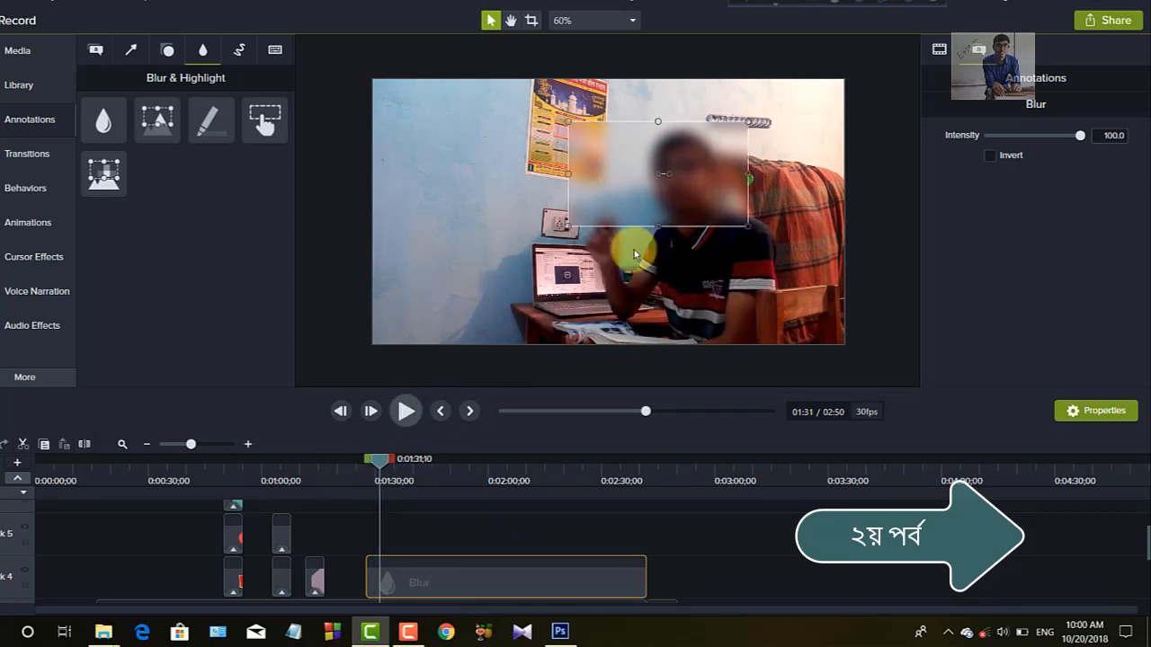
mouse_move(704, 172)
left_mouse_down()
mouse_move(724, 167)
mouse_move(612, 250)
mouse_move(588, 296)
mouse_move(602, 267)
mouse_move(598, 120)
mouse_move(606, 134)
mouse_move(733, 169)
left_mouse_up()
- Try the blur's intensity and Invert options, leaving intensity at 100 and Invert off
mouse_move(1078, 138)
left_mouse_down()
mouse_move(1010, 140)
mouse_move(1067, 145)
left_mouse_up()
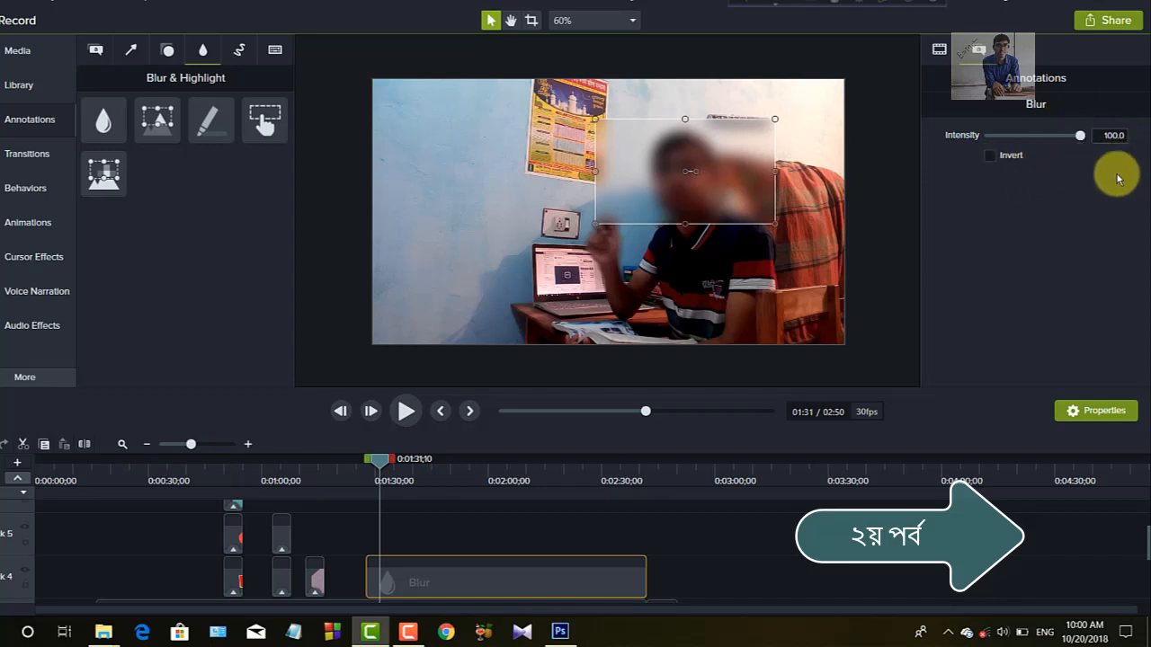
left_click(990, 157)
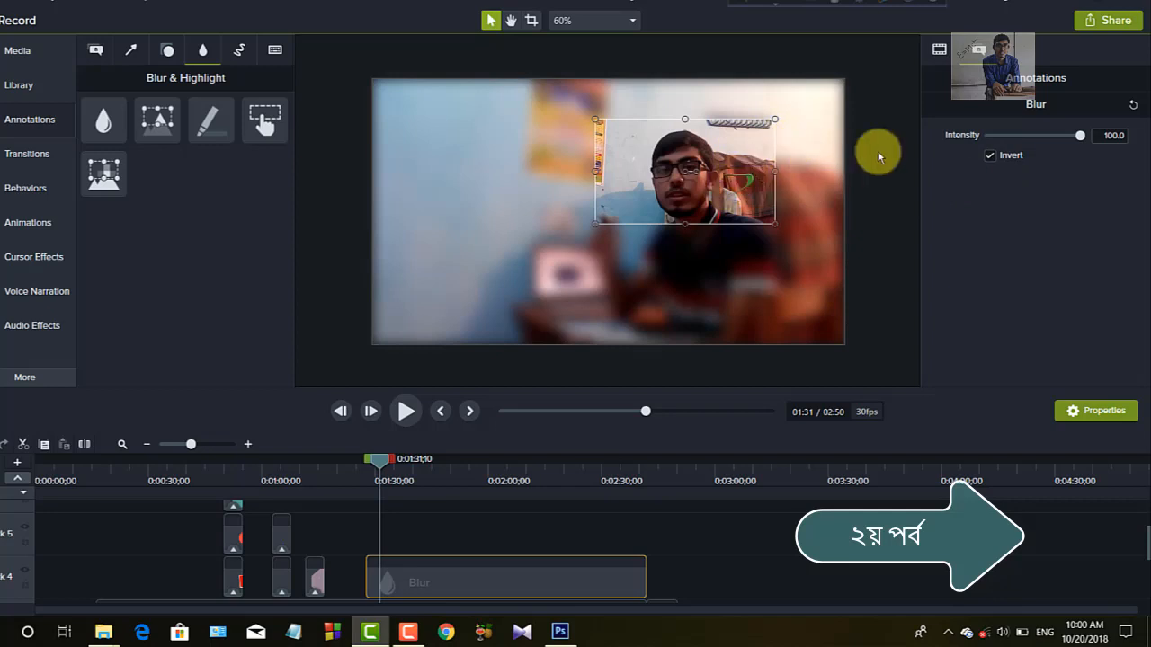
left_click(990, 157)
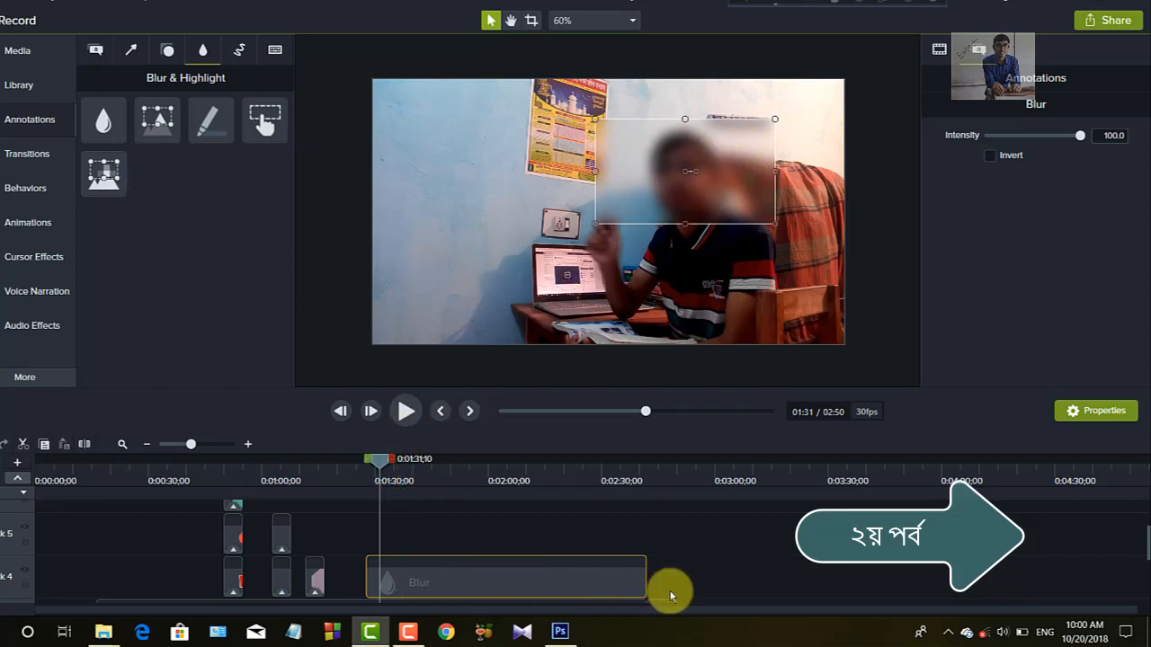
- Slide the Blur clip on Track 4 earlier to meet the octagon's clip and move the playhead to 0:02:36;00
left_click_drag(645, 583, 638, 586)
left_click_drag(380, 458, 623, 521)
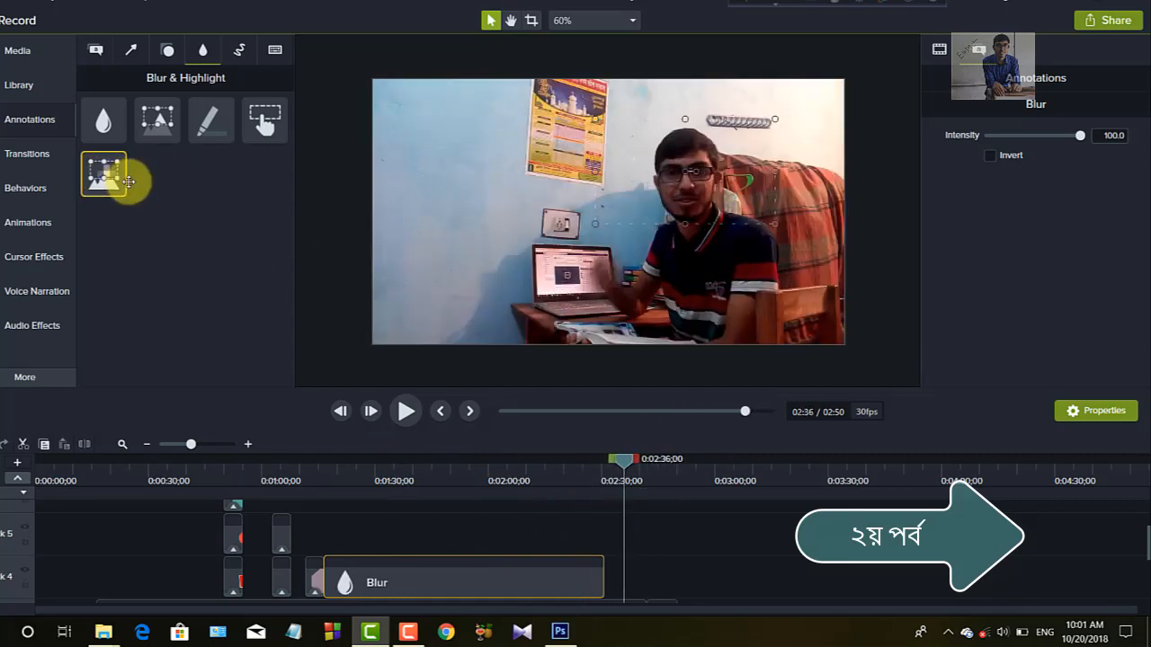
- Add a Pixelate annotation over the man's face, enlarge it to cover the head, and set its intensity to 35.8
left_click_drag(128, 182, 680, 179)
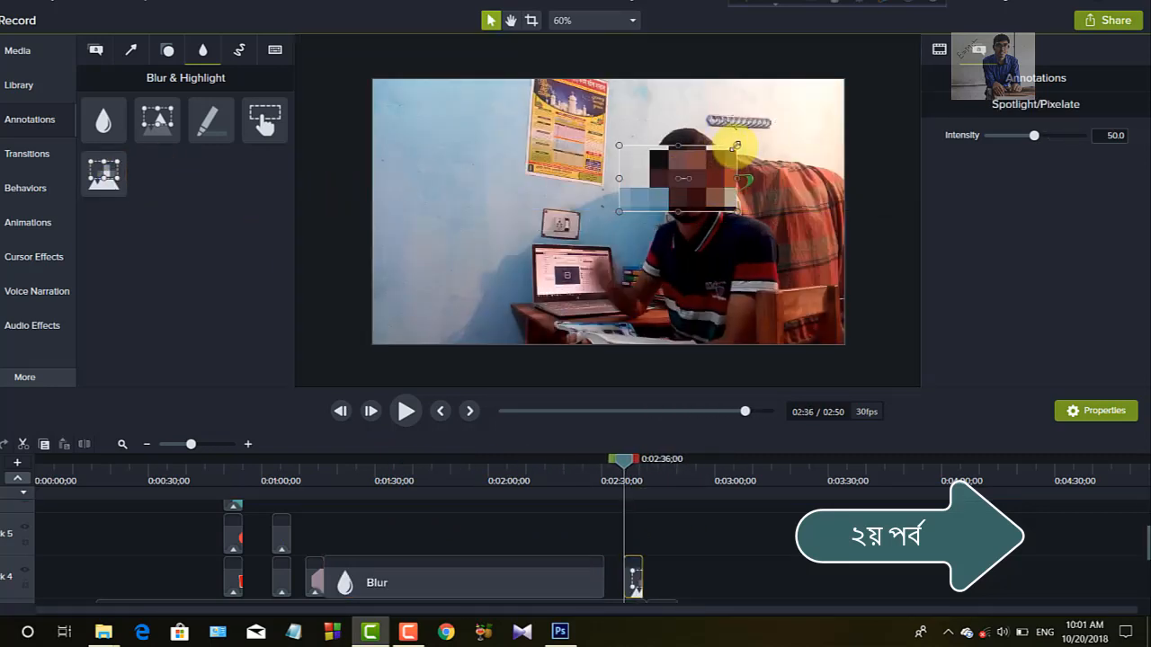
left_click_drag(737, 144, 777, 119)
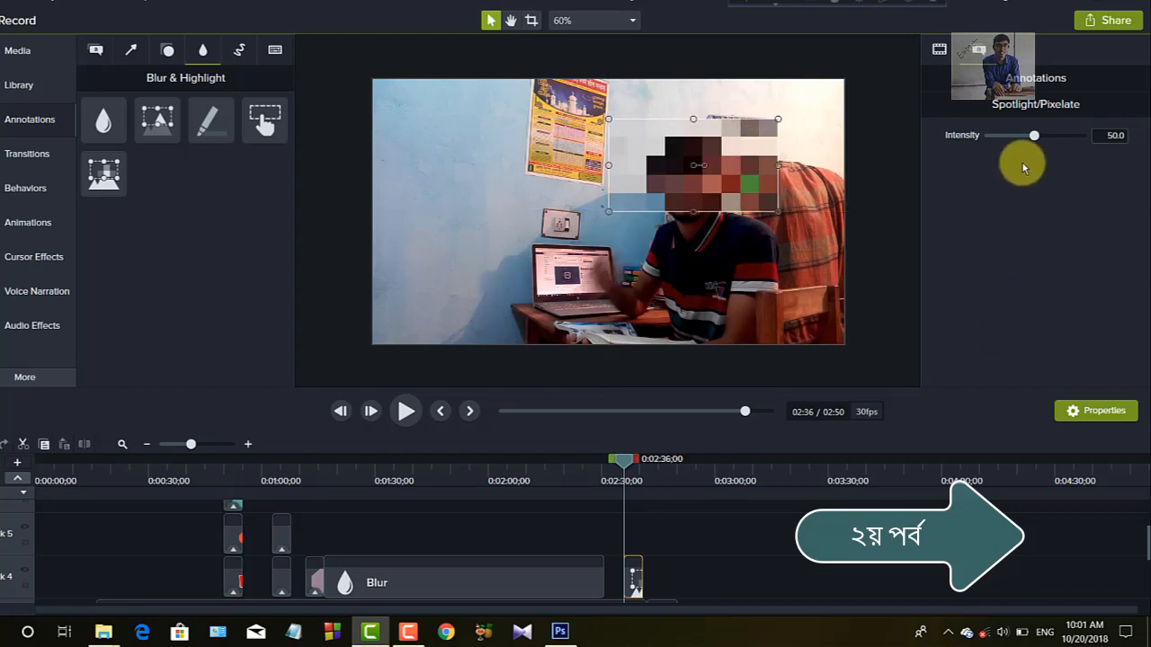
mouse_move(1031, 146)
left_mouse_down()
mouse_move(1007, 146)
mouse_move(1025, 141)
left_mouse_up()
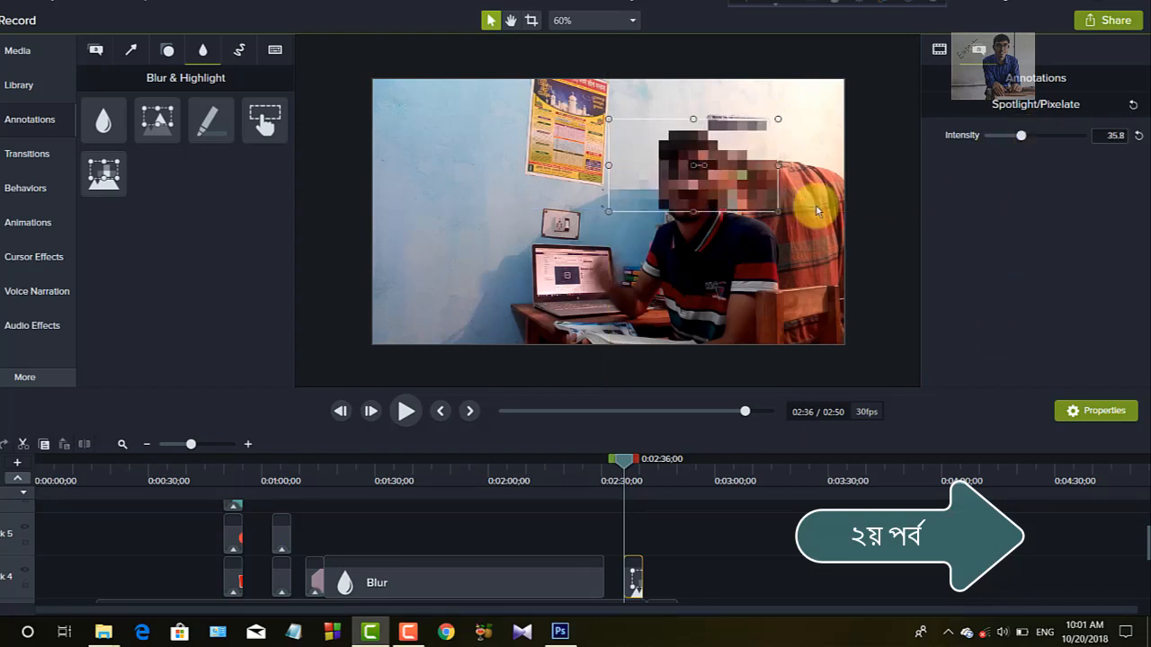
- Bring up the Sketch Motion annotations and move the playhead to 0:01:45;00
left_click_drag(623, 466, 576, 460)
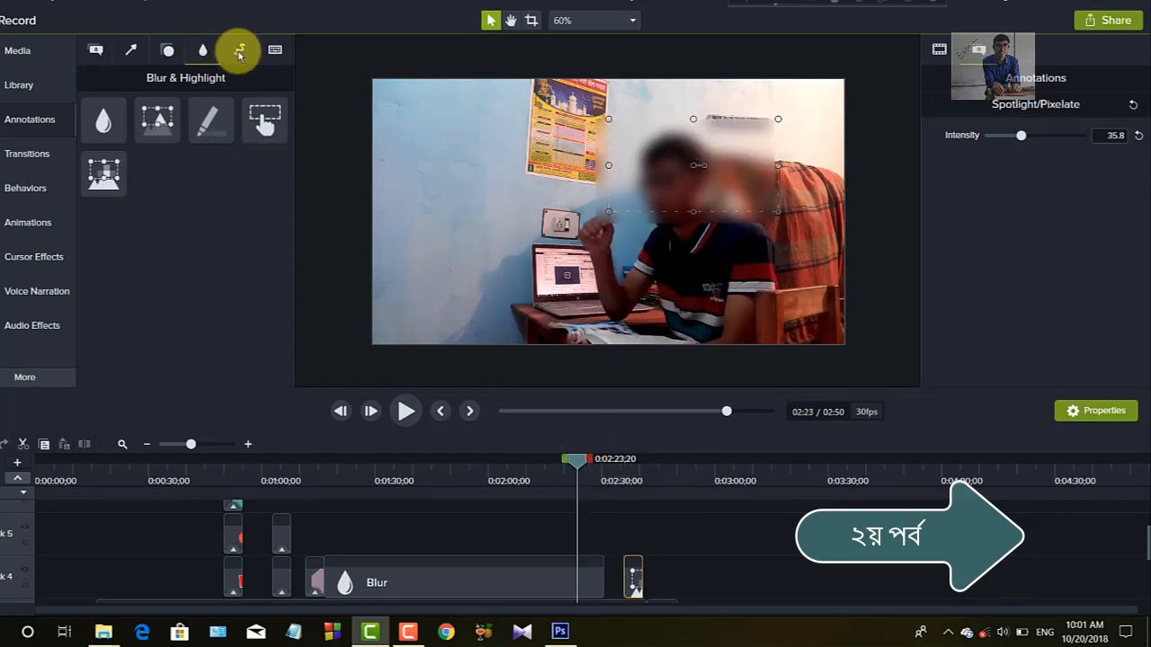
left_click(240, 52)
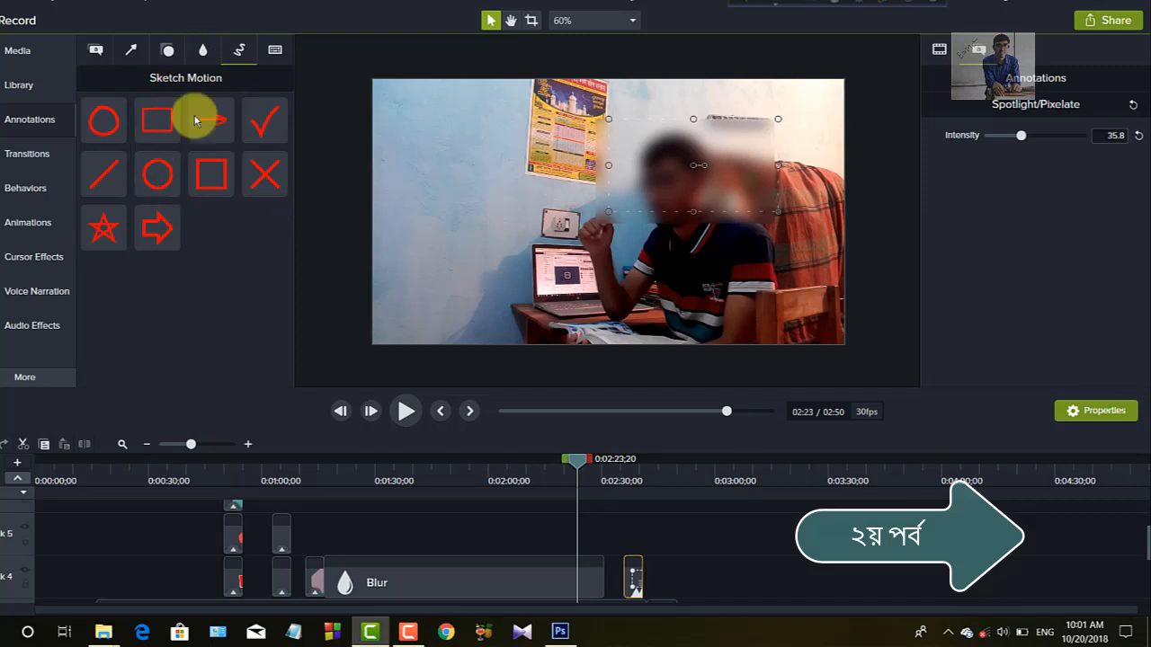
left_click_drag(561, 468, 431, 470)
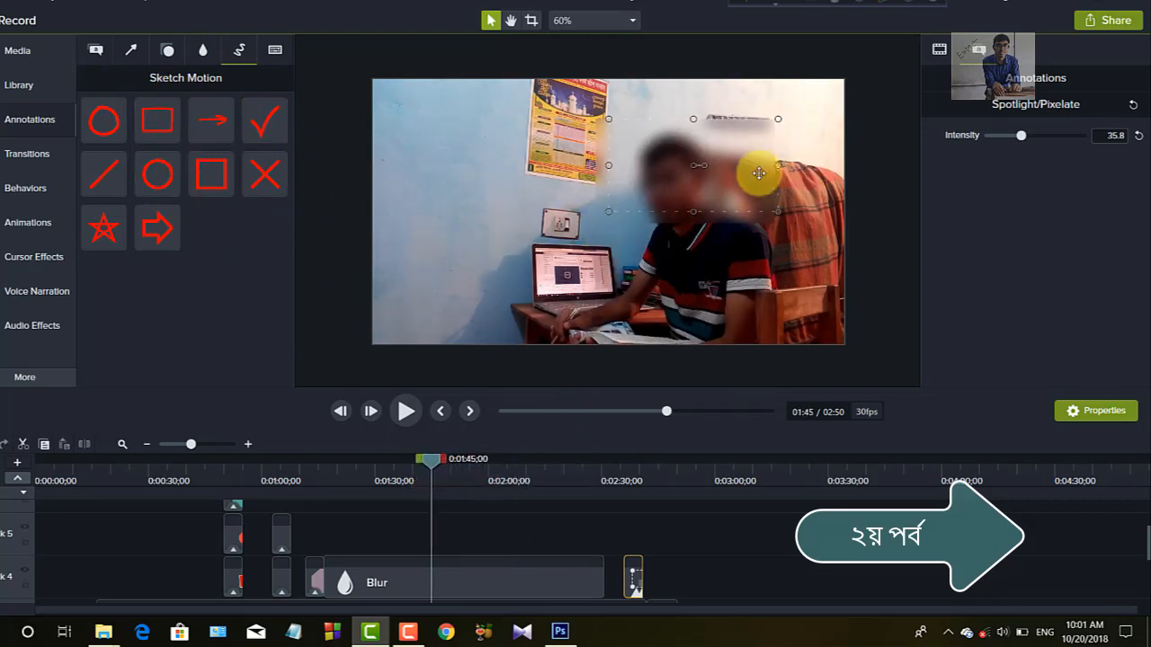
- Shift the blur area toward the wall calendar while keeping the man's head covered
mouse_move(759, 173)
left_mouse_down()
mouse_move(720, 207)
mouse_move(721, 180)
left_mouse_up()
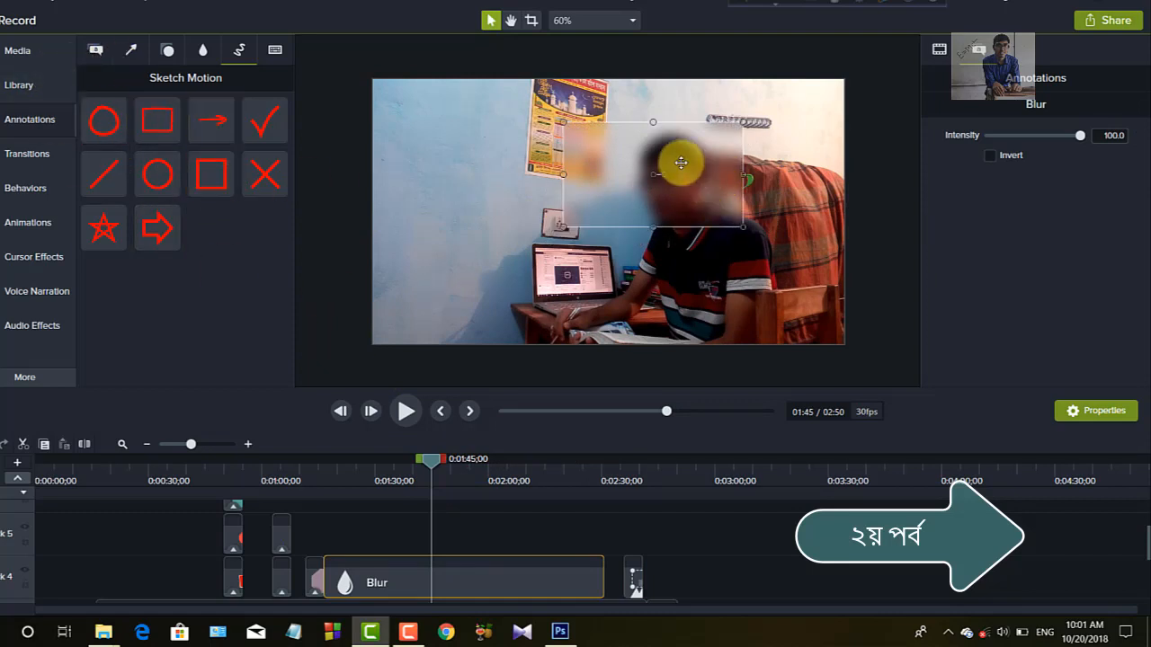
scroll(681, 207, "down", 3)
scroll(671, 222, "up", 3)
scroll(668, 210, "up", 2)
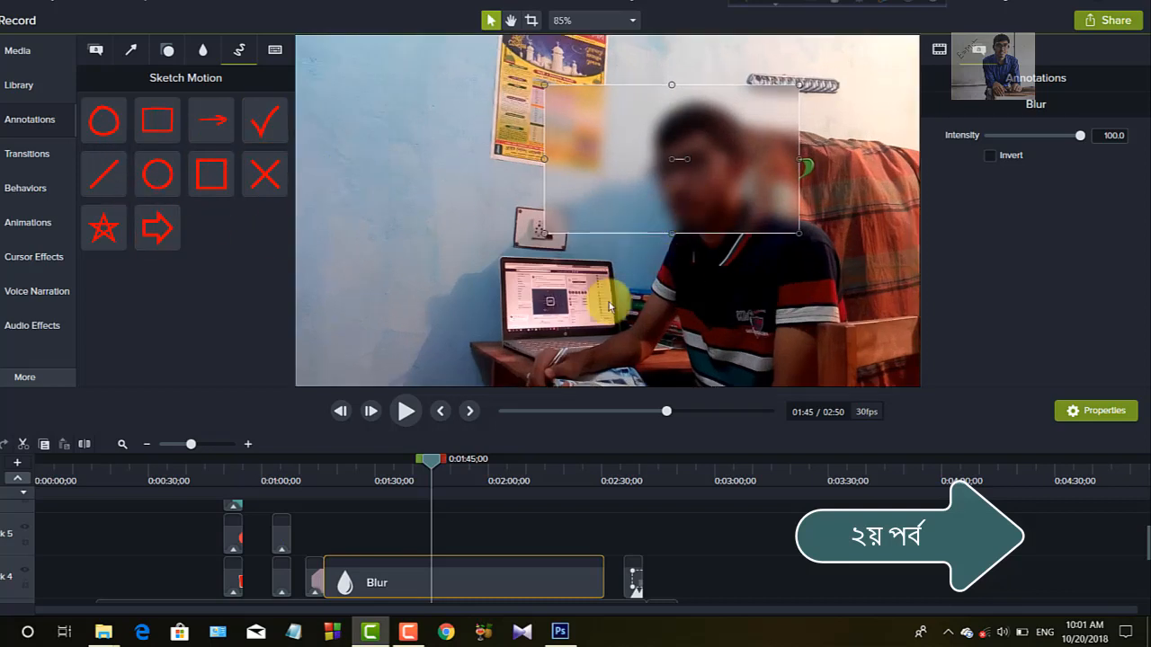
scroll(450, 559, "down", 1)
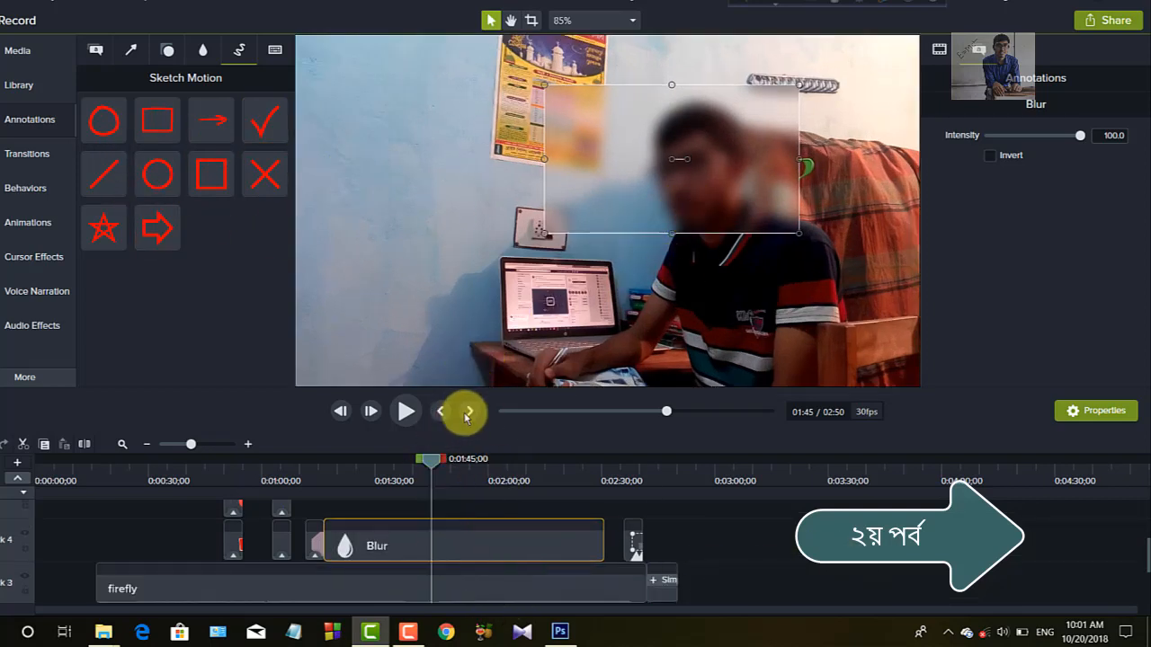